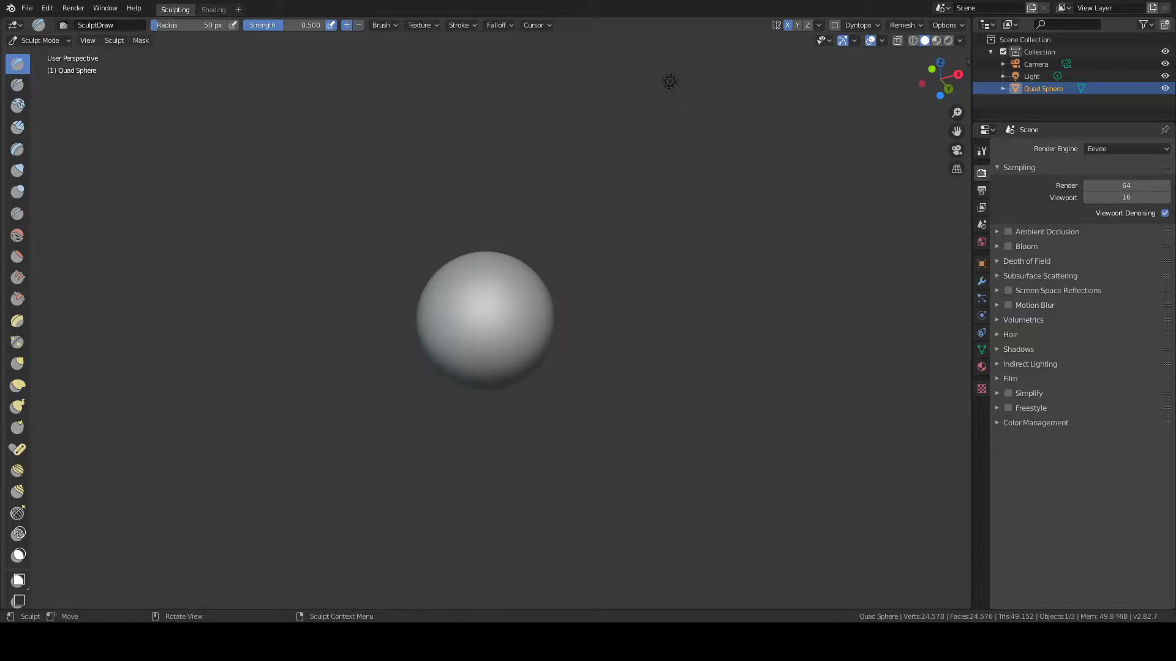
Create a new file from the Sculpting template.
{"action": "left_click", "coordinate": [27, 8]}
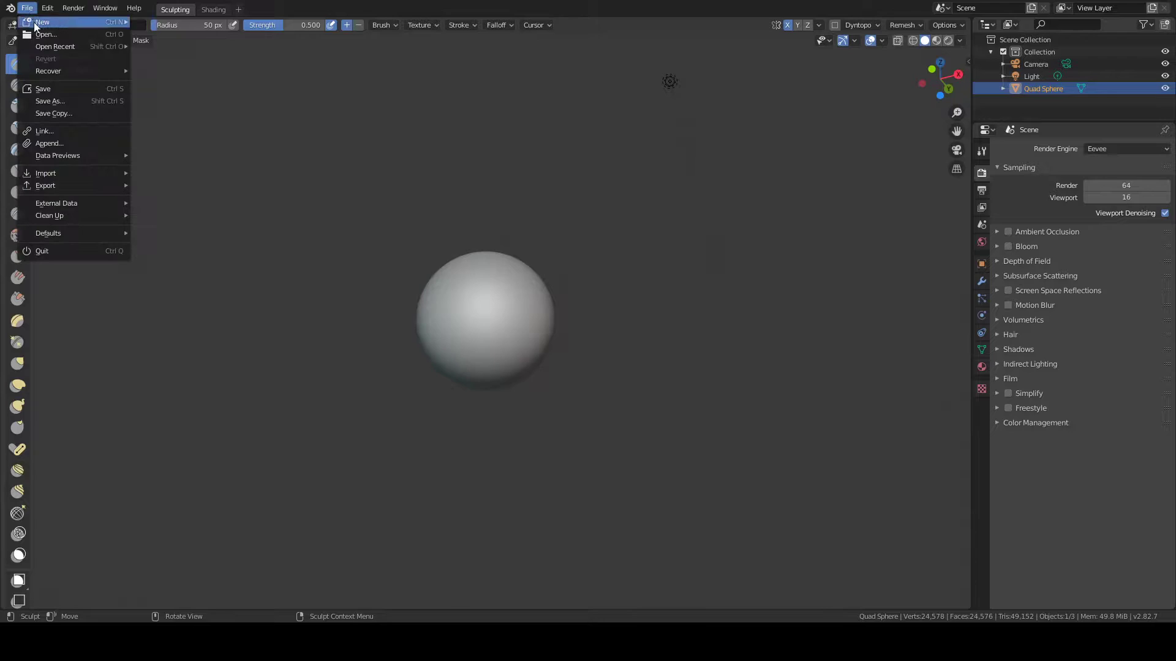
{"action": "mouse_move", "coordinate": [36, 25]}
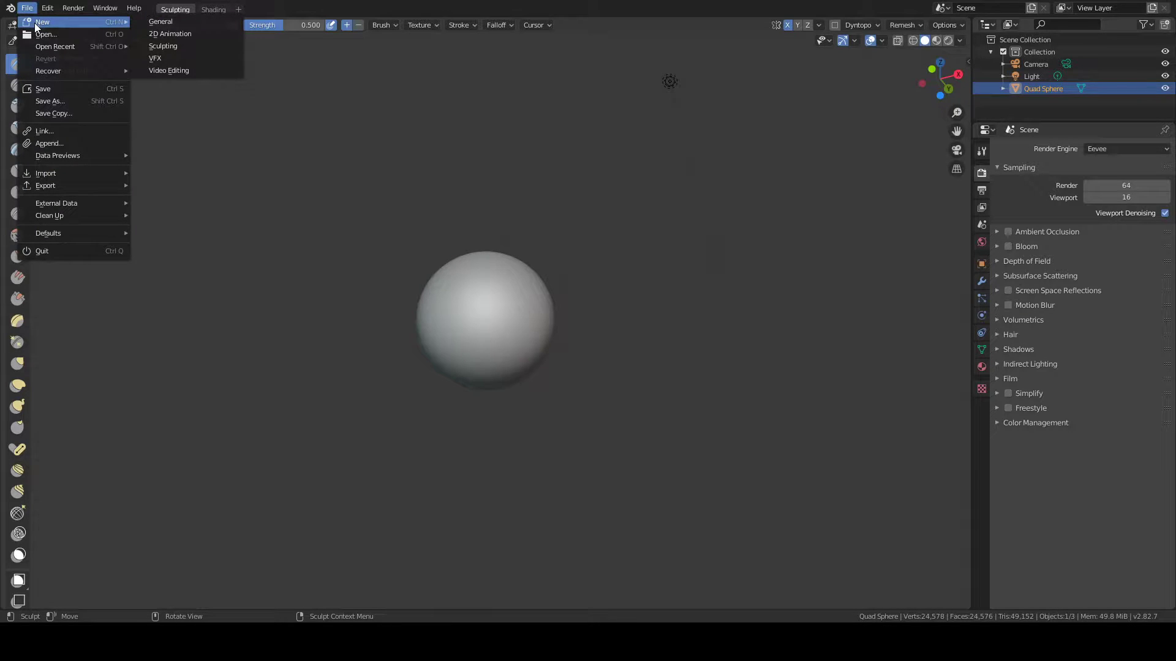
{"action": "left_click", "coordinate": [159, 48]}
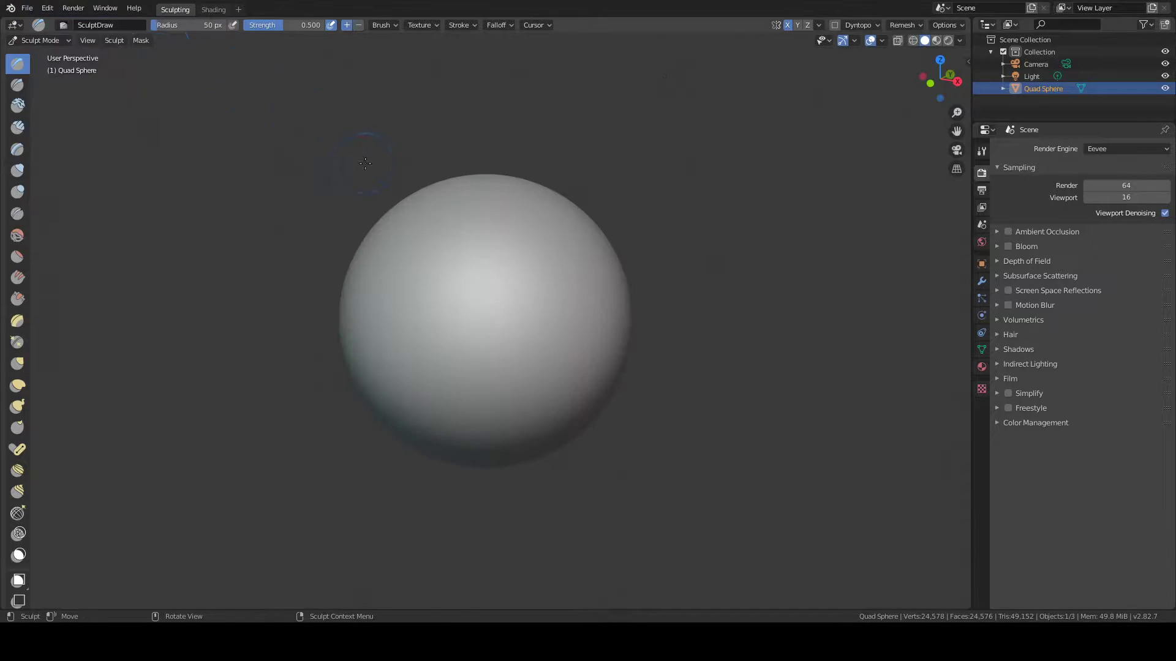
{"action": "scroll", "coordinate": [499, 208], "scroll_direction": "down", "scroll_amount": 4}
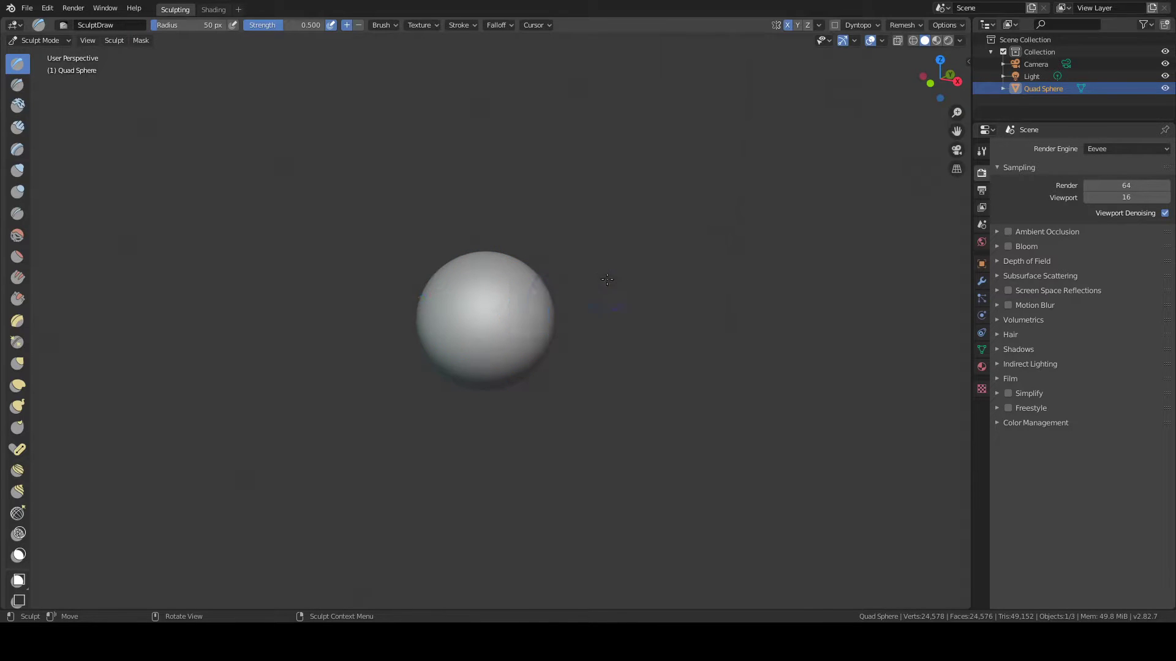
Set the viewport shading to MatCap lighting with a single red colour for the sphere.
{"action": "left_click", "coordinate": [958, 40]}
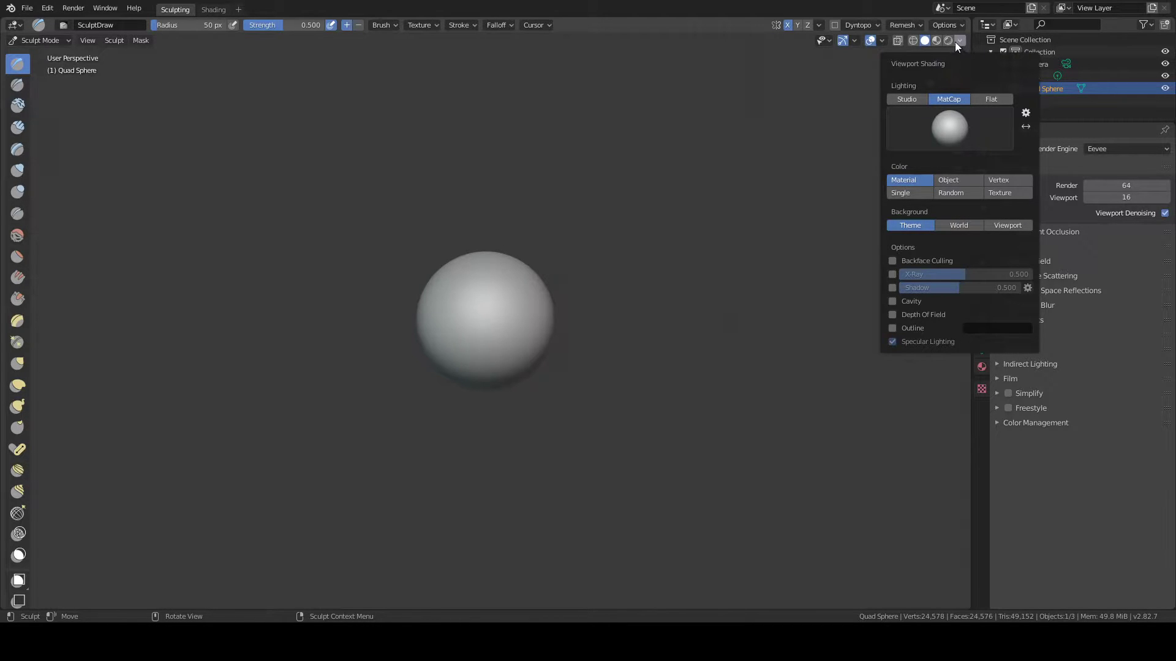
{"action": "left_click", "coordinate": [986, 98]}
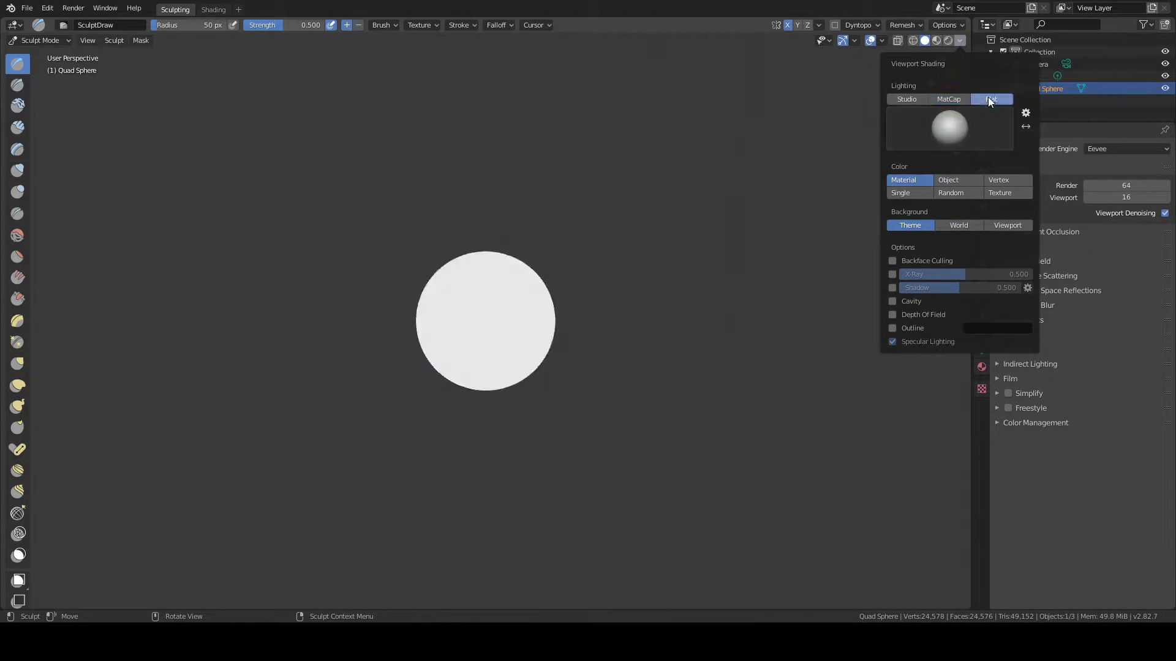
{"action": "left_click", "coordinate": [957, 98]}
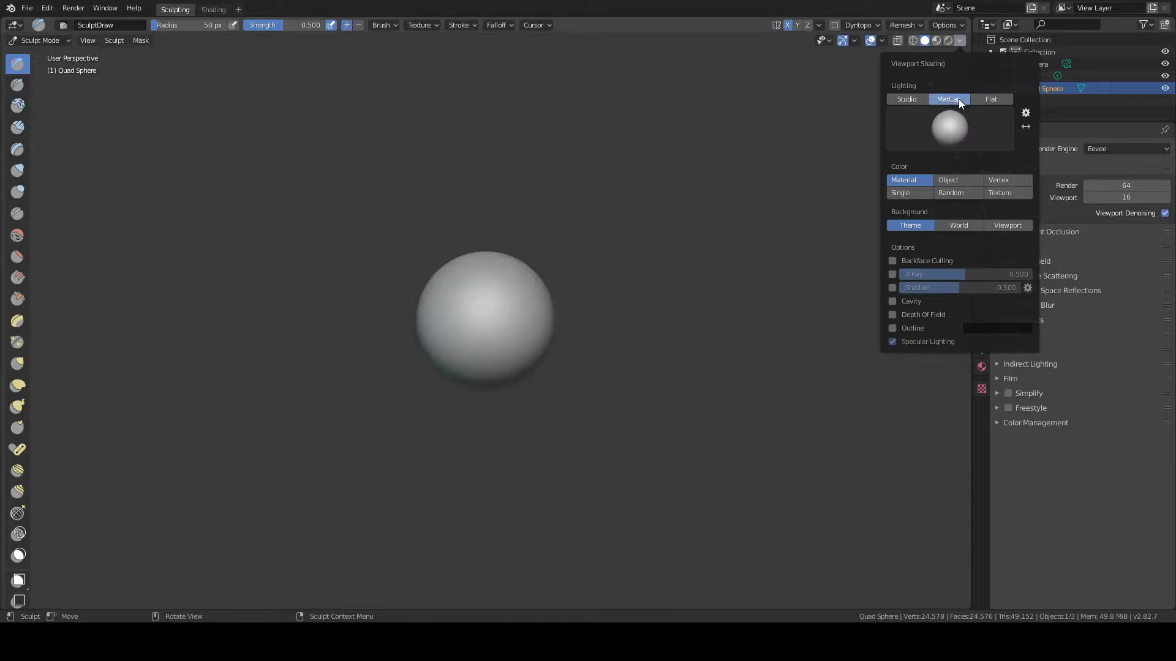
{"action": "left_click", "coordinate": [898, 191]}
{"action": "left_click", "coordinate": [927, 209]}
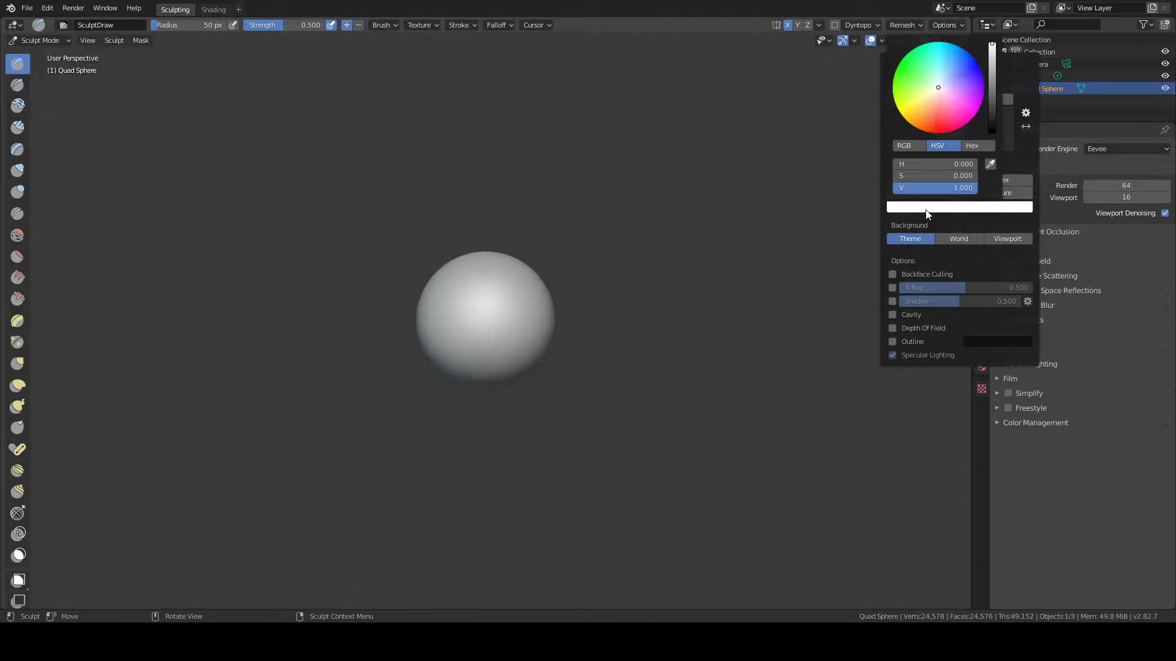
{"action": "left_click_drag", "start_coordinate": [934, 95], "coordinate": [938, 130]}
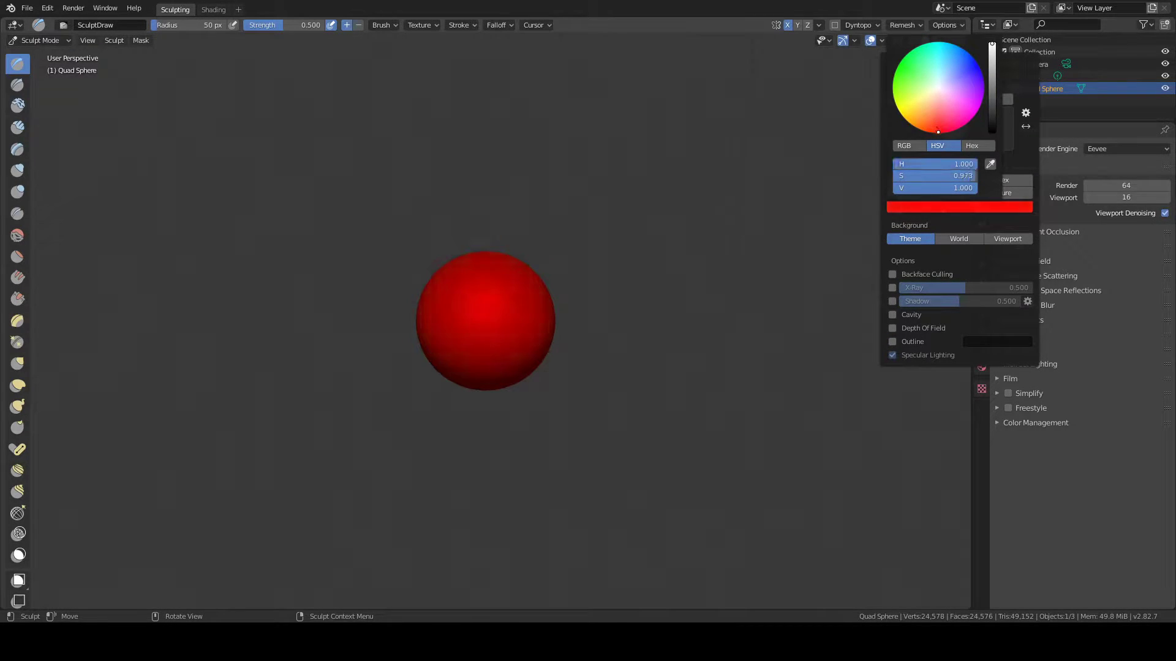
{"action": "left_click", "coordinate": [960, 40]}
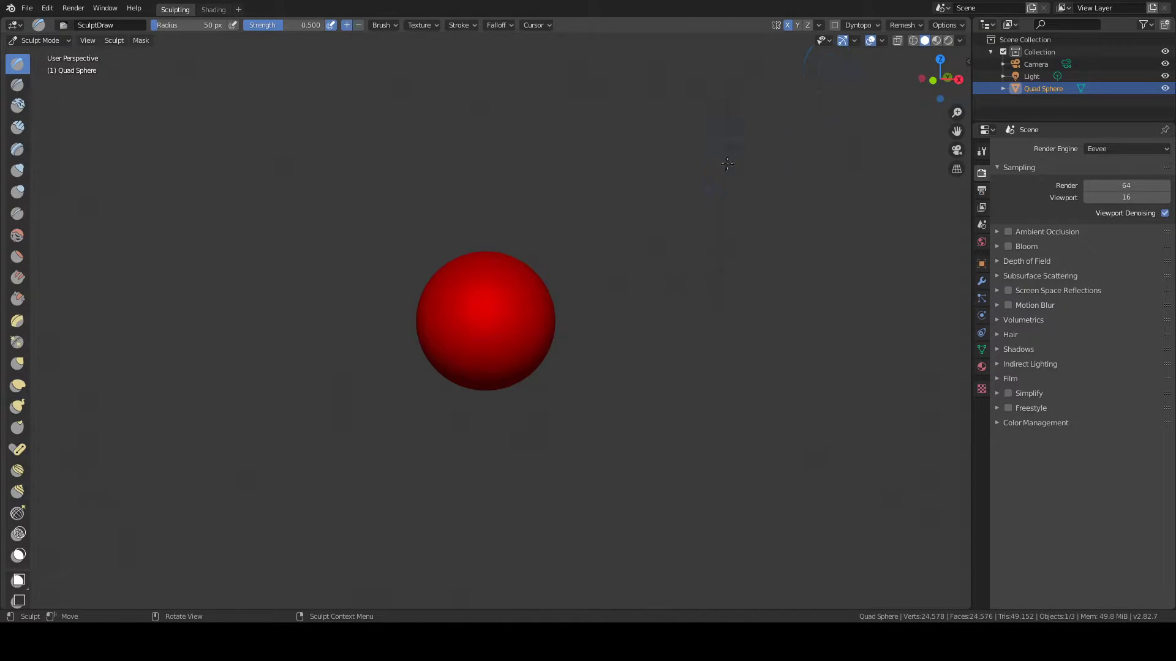
Try SculptDraw strokes on the sphere with X mirror symmetry and undo them.
{"action": "left_click", "coordinate": [788, 25]}
{"action": "left_click_drag", "start_coordinate": [496, 286], "coordinate": [499, 293]}
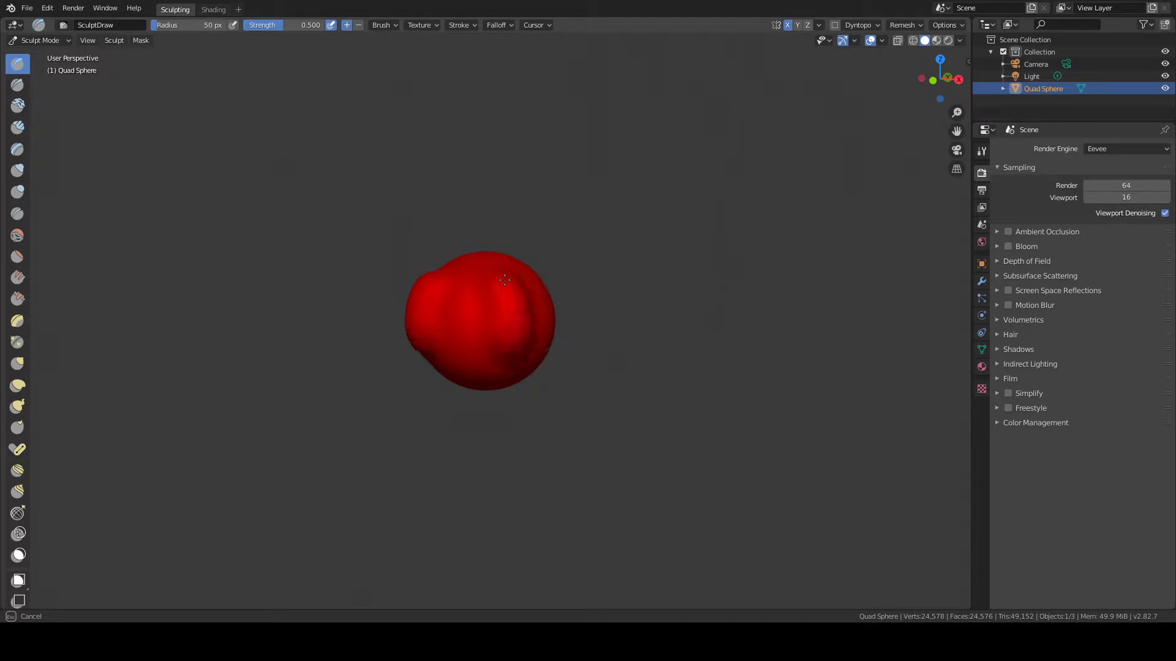
{"action": "left_click_drag", "start_coordinate": [510, 362], "coordinate": [506, 282]}
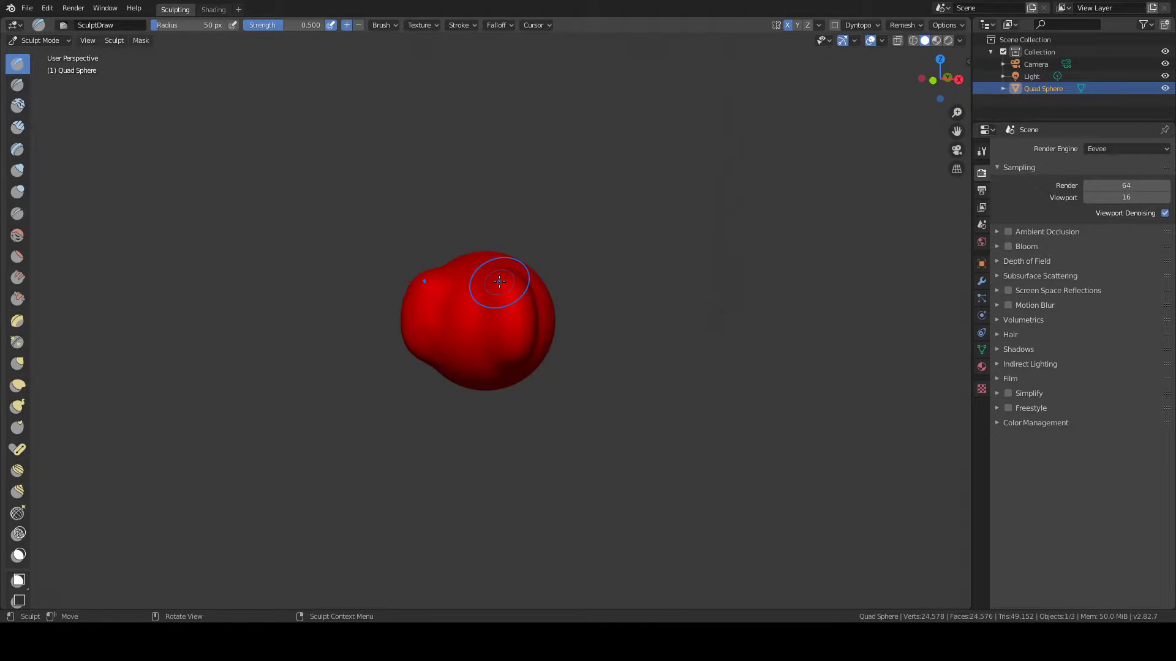
{"action": "key", "text": "ctrl+z"}
Enlarge the brush radius to 137 px and pull a long, bent arm out of the sphere's upper side with the Grab brush.
{"action": "middle_click_drag", "start_coordinate": [342, 180], "coordinate": [530, 187]}
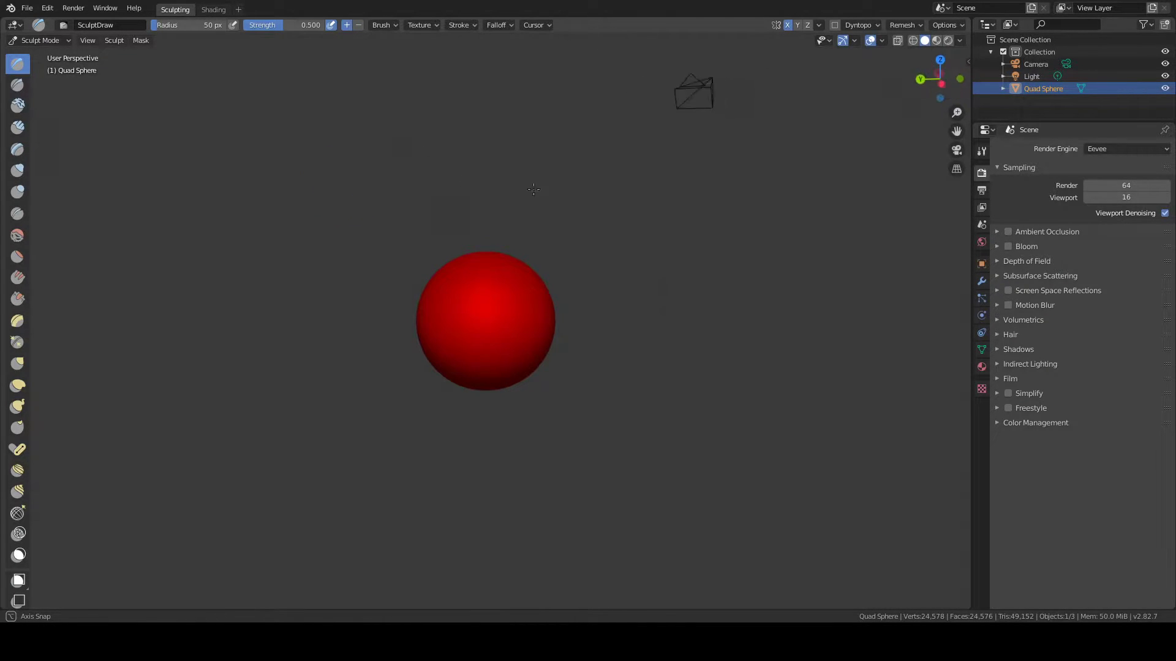
{"action": "middle_click_drag", "start_coordinate": [504, 233], "coordinate": [544, 198]}
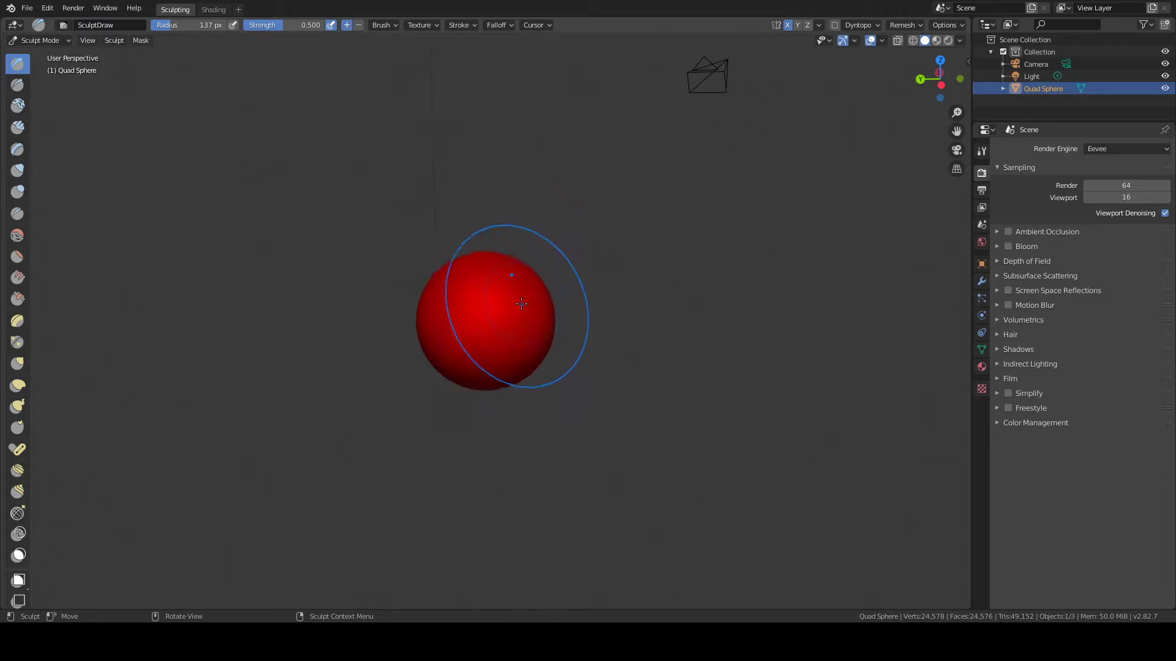
{"action": "mouse_move", "coordinate": [507, 335]}
{"action": "middle_mouse_down"}
{"action": "mouse_move", "coordinate": [536, 255]}
{"action": "mouse_move", "coordinate": [438, 251]}
{"action": "mouse_move", "coordinate": [517, 320]}
{"action": "mouse_move", "coordinate": [456, 312]}
{"action": "mouse_move", "coordinate": [544, 275]}
{"action": "mouse_move", "coordinate": [533, 307]}
{"action": "mouse_move", "coordinate": [506, 265]}
{"action": "mouse_move", "coordinate": [533, 309]}
{"action": "mouse_move", "coordinate": [499, 221]}
{"action": "mouse_move", "coordinate": [501, 232]}
{"action": "middle_mouse_up"}
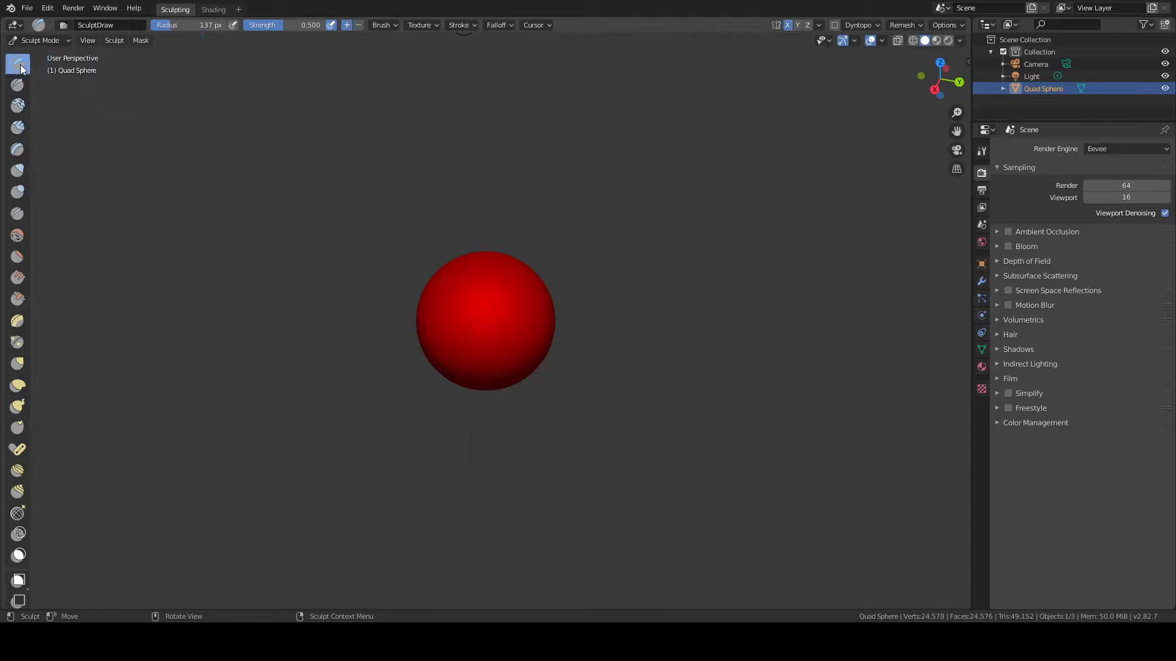
{"action": "left_click", "coordinate": [15, 175]}
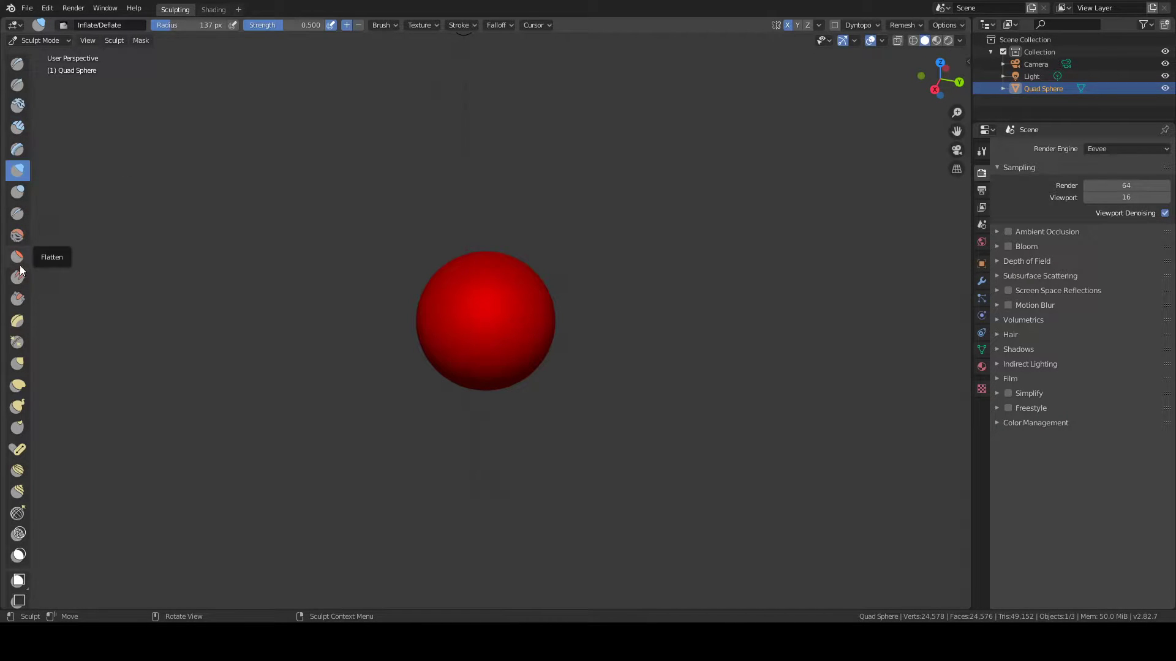
{"action": "left_click", "coordinate": [17, 363]}
{"action": "mouse_move", "coordinate": [526, 270]}
{"action": "left_mouse_down"}
{"action": "mouse_move", "coordinate": [858, 181]}
{"action": "mouse_move", "coordinate": [919, 255]}
{"action": "left_mouse_up"}
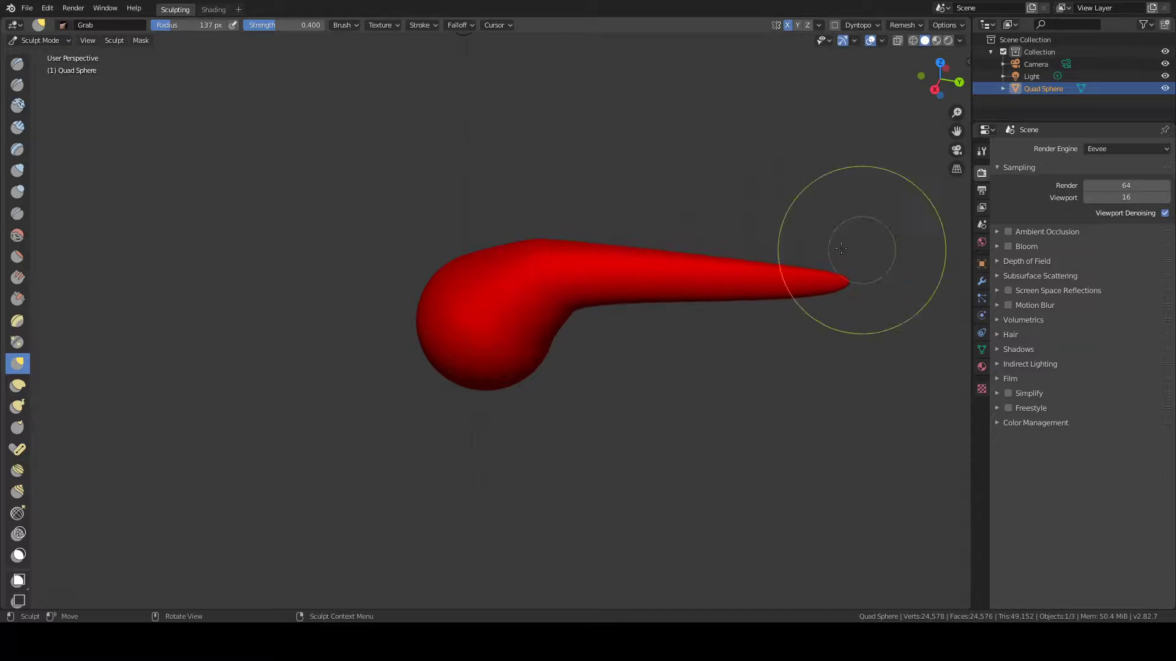
{"action": "scroll", "coordinate": [324, 140], "scroll_direction": "down", "scroll_amount": 2}
{"action": "mouse_move", "coordinate": [708, 296]}
{"action": "left_mouse_down"}
{"action": "mouse_move", "coordinate": [1026, 355]}
{"action": "mouse_move", "coordinate": [1054, 389]}
{"action": "mouse_move", "coordinate": [1034, 406]}
{"action": "left_mouse_up"}
Thicken the thin arm along its whole length up to the tip with the Inflate/Deflate brush.
{"action": "left_click", "coordinate": [17, 63]}
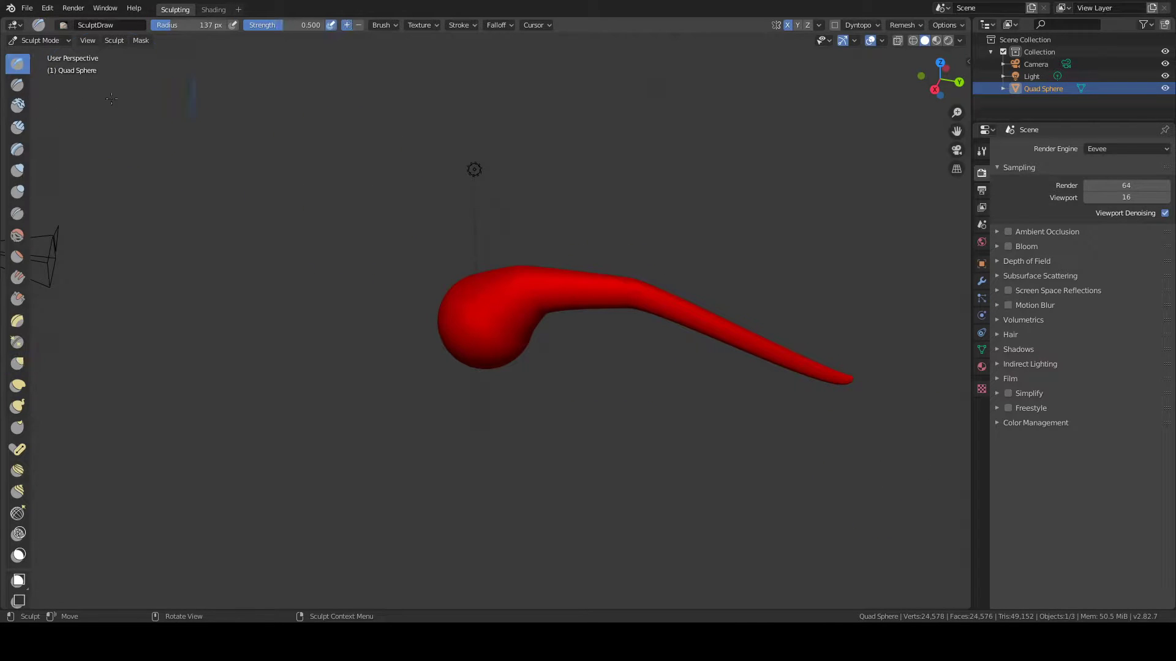
{"action": "mouse_move", "coordinate": [561, 264]}
{"action": "left_mouse_down"}
{"action": "mouse_move", "coordinate": [551, 260]}
{"action": "mouse_move", "coordinate": [643, 263]}
{"action": "mouse_move", "coordinate": [669, 281]}
{"action": "left_mouse_up"}
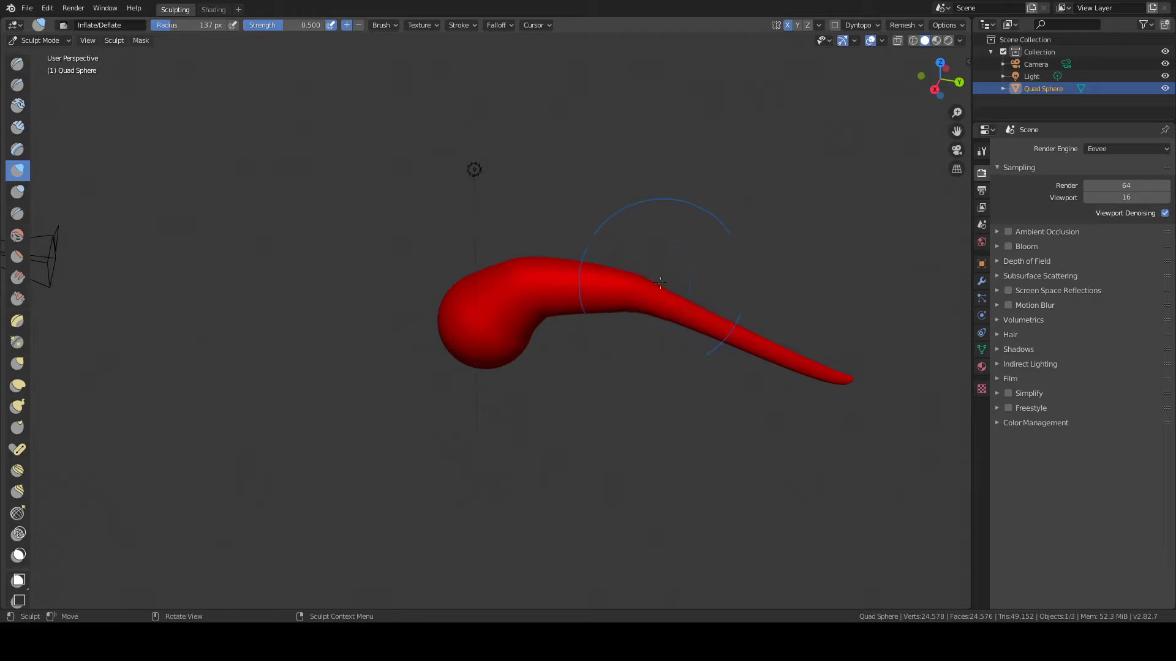
{"action": "middle_click_drag", "start_coordinate": [693, 304], "coordinate": [633, 331]}
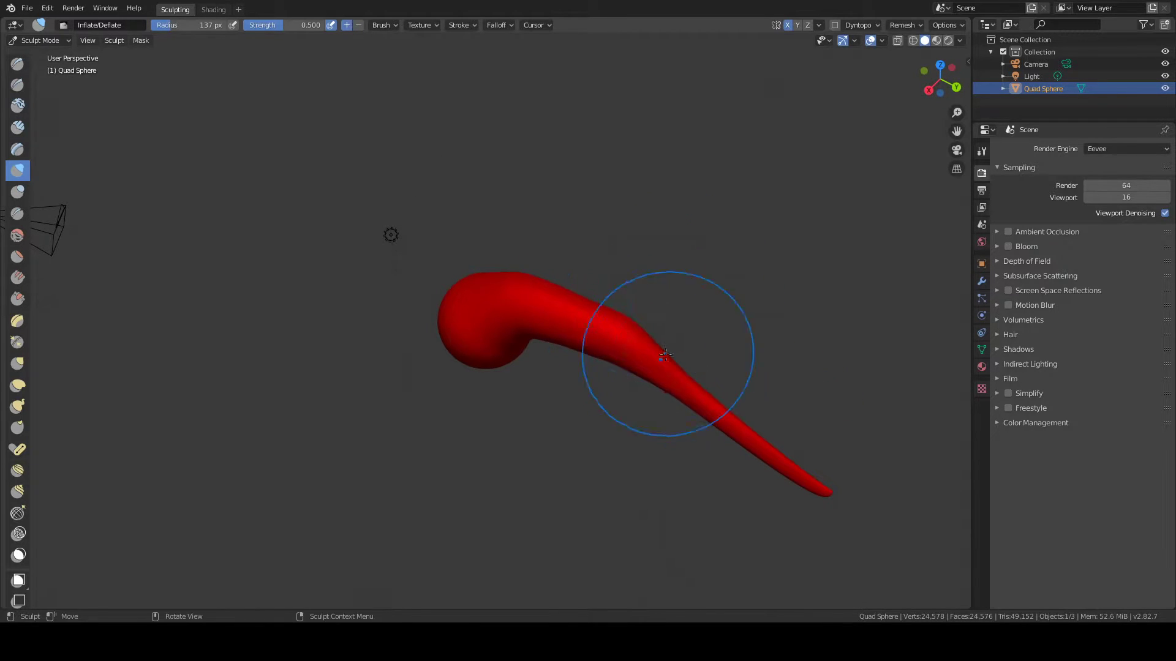
{"action": "mouse_move", "coordinate": [764, 461]}
{"action": "left_mouse_down"}
{"action": "mouse_move", "coordinate": [736, 417]}
{"action": "mouse_move", "coordinate": [837, 507]}
{"action": "left_mouse_up"}
{"action": "mouse_move", "coordinate": [804, 499]}
{"action": "middle_mouse_down"}
{"action": "mouse_move", "coordinate": [551, 263]}
{"action": "mouse_move", "coordinate": [569, 276]}
{"action": "mouse_move", "coordinate": [534, 273]}
{"action": "mouse_move", "coordinate": [538, 237]}
{"action": "middle_mouse_up"}
{"action": "mouse_move", "coordinate": [666, 251]}
{"action": "left_mouse_down"}
{"action": "mouse_move", "coordinate": [846, 300]}
{"action": "mouse_move", "coordinate": [811, 308]}
{"action": "left_mouse_up"}
{"action": "left_click_drag", "start_coordinate": [885, 301], "coordinate": [820, 332]}
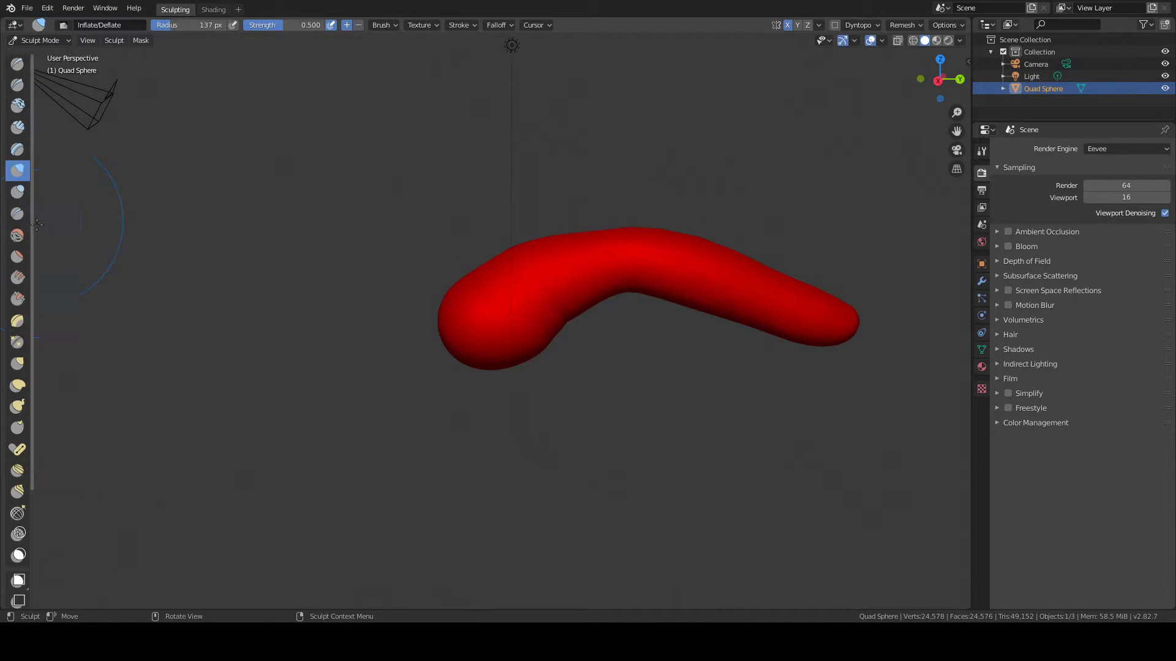
Pull the round body end downward with the Grab brush to form a thick stem below the arm.
{"action": "left_click", "coordinate": [18, 363]}
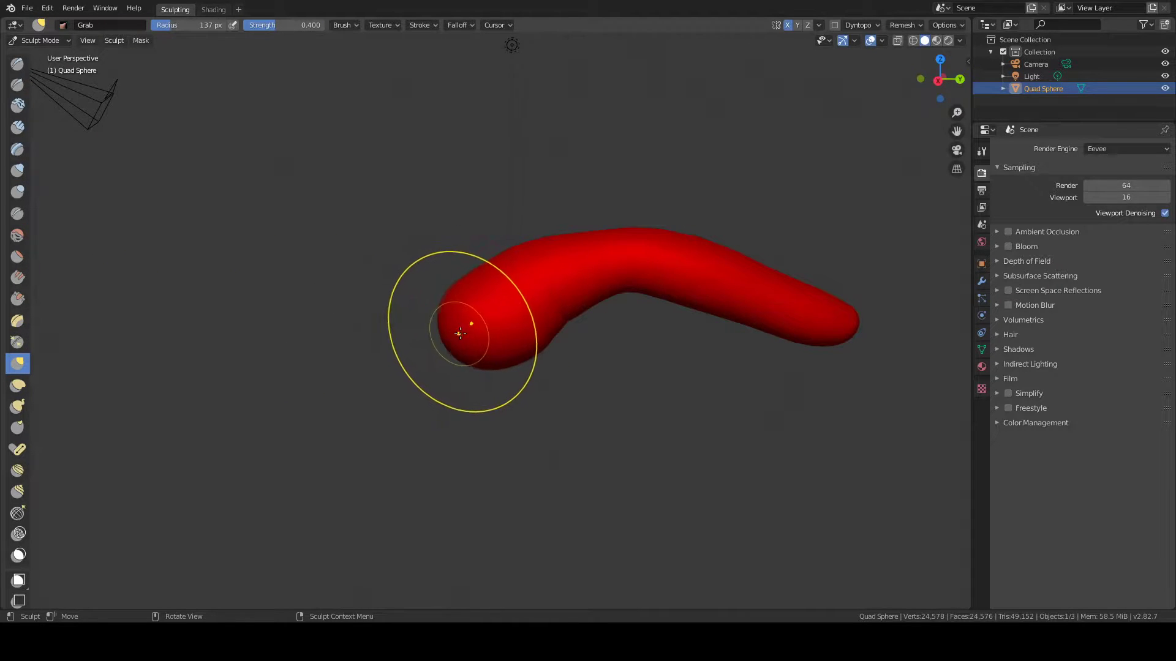
{"action": "mouse_move", "coordinate": [439, 368]}
{"action": "middle_mouse_down"}
{"action": "mouse_move", "coordinate": [463, 316]}
{"action": "mouse_move", "coordinate": [446, 333]}
{"action": "middle_mouse_up"}
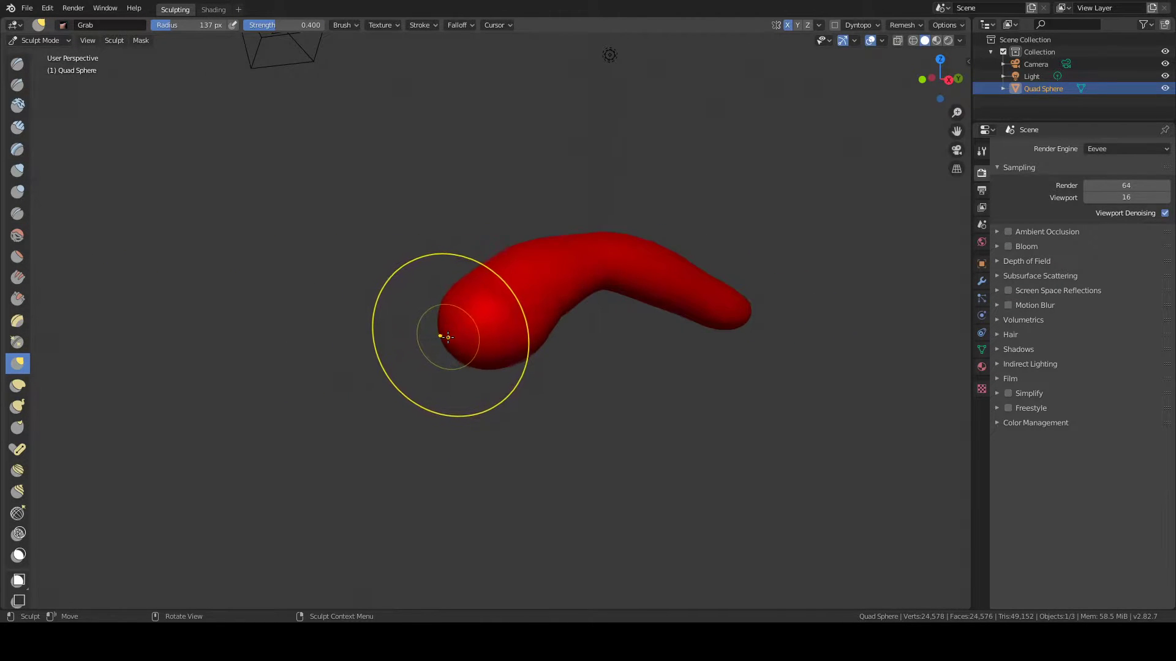
{"action": "mouse_move", "coordinate": [448, 340]}
{"action": "left_mouse_down"}
{"action": "mouse_move", "coordinate": [466, 597]}
{"action": "mouse_move", "coordinate": [498, 618]}
{"action": "left_mouse_up"}
{"action": "middle_click_drag", "start_coordinate": [542, 398], "coordinate": [462, 375]}
{"action": "left_click_drag", "start_coordinate": [493, 378], "coordinate": [537, 442]}
{"action": "middle_click_drag", "start_coordinate": [469, 446], "coordinate": [475, 398]}
{"action": "mouse_move", "coordinate": [475, 398]}
{"action": "left_mouse_down"}
{"action": "mouse_move", "coordinate": [479, 428]}
{"action": "mouse_move", "coordinate": [448, 521]}
{"action": "left_mouse_up"}
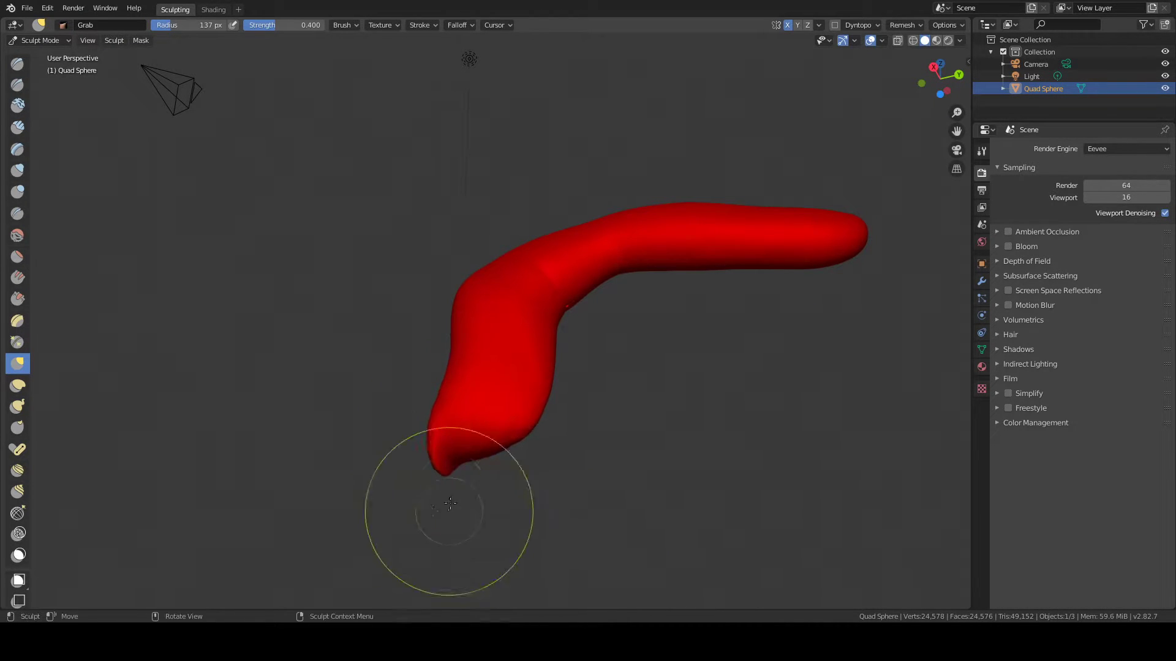
{"action": "middle_click_drag", "start_coordinate": [431, 346], "coordinate": [488, 368]}
{"action": "mouse_move", "coordinate": [465, 364]}
{"action": "left_mouse_down"}
{"action": "mouse_move", "coordinate": [438, 369]}
{"action": "mouse_move", "coordinate": [379, 440]}
{"action": "left_mouse_up"}
{"action": "left_click_drag", "start_coordinate": [447, 426], "coordinate": [432, 424]}
{"action": "mouse_move", "coordinate": [398, 470]}
{"action": "left_mouse_down"}
{"action": "mouse_move", "coordinate": [323, 522]}
{"action": "mouse_move", "coordinate": [411, 527]}
{"action": "left_mouse_up"}
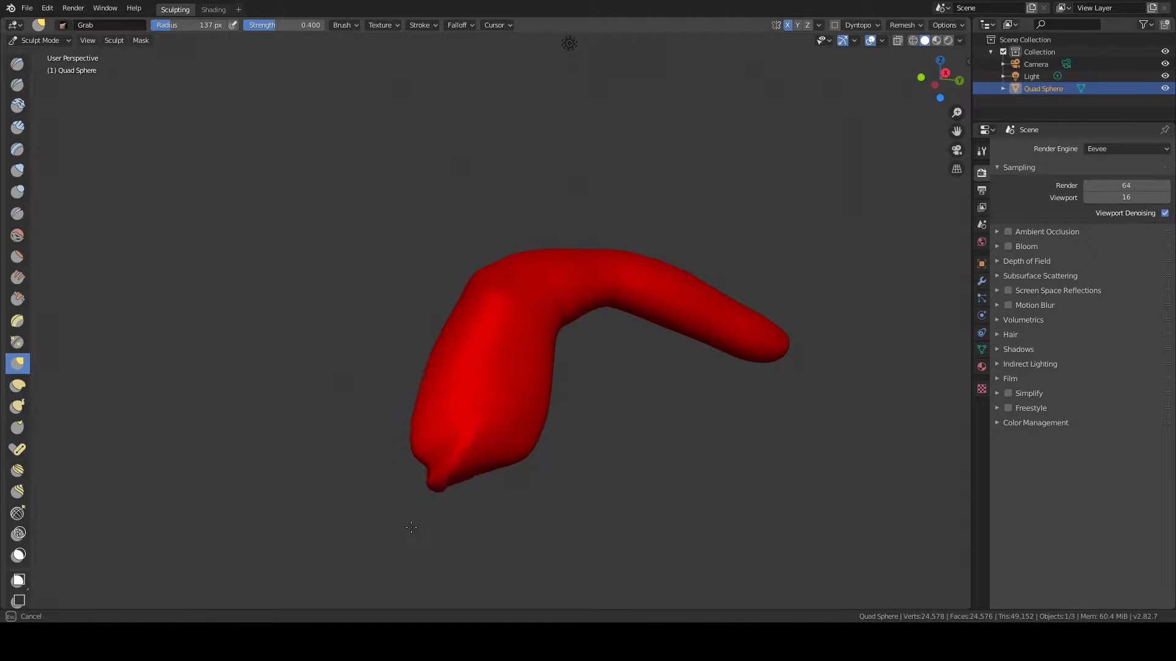
Bend the arm into a downward arc with the Grab brush, drawing its tip toward the ground.
{"action": "middle_click_drag", "start_coordinate": [513, 381], "coordinate": [516, 405]}
{"action": "mouse_move", "coordinate": [564, 289]}
{"action": "left_mouse_down"}
{"action": "mouse_move", "coordinate": [591, 311]}
{"action": "mouse_move", "coordinate": [618, 308]}
{"action": "mouse_move", "coordinate": [623, 322]}
{"action": "mouse_move", "coordinate": [674, 319]}
{"action": "left_mouse_up"}
{"action": "mouse_move", "coordinate": [745, 324]}
{"action": "left_mouse_down"}
{"action": "mouse_move", "coordinate": [756, 323]}
{"action": "mouse_move", "coordinate": [790, 391]}
{"action": "left_mouse_up"}
{"action": "left_click_drag", "start_coordinate": [784, 321], "coordinate": [818, 424]}
{"action": "middle_click_drag", "start_coordinate": [818, 424], "coordinate": [617, 307]}
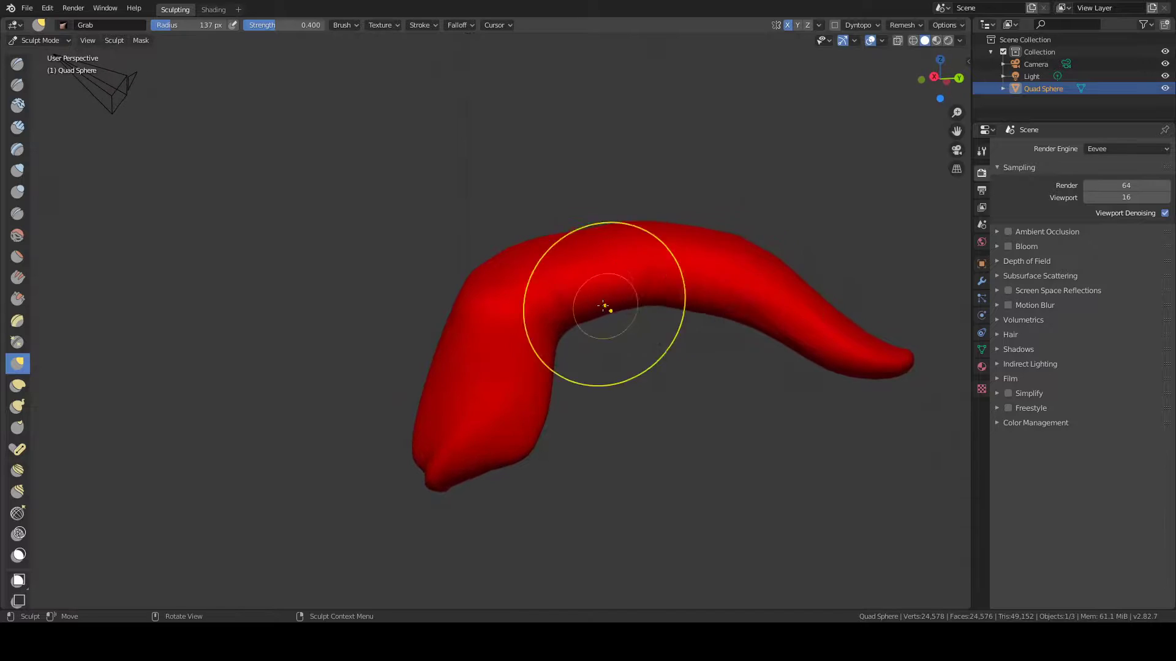
{"action": "scroll", "coordinate": [731, 378], "scroll_direction": "down", "scroll_amount": 3}
{"action": "scroll", "coordinate": [730, 378], "scroll_direction": "up", "scroll_amount": 3}
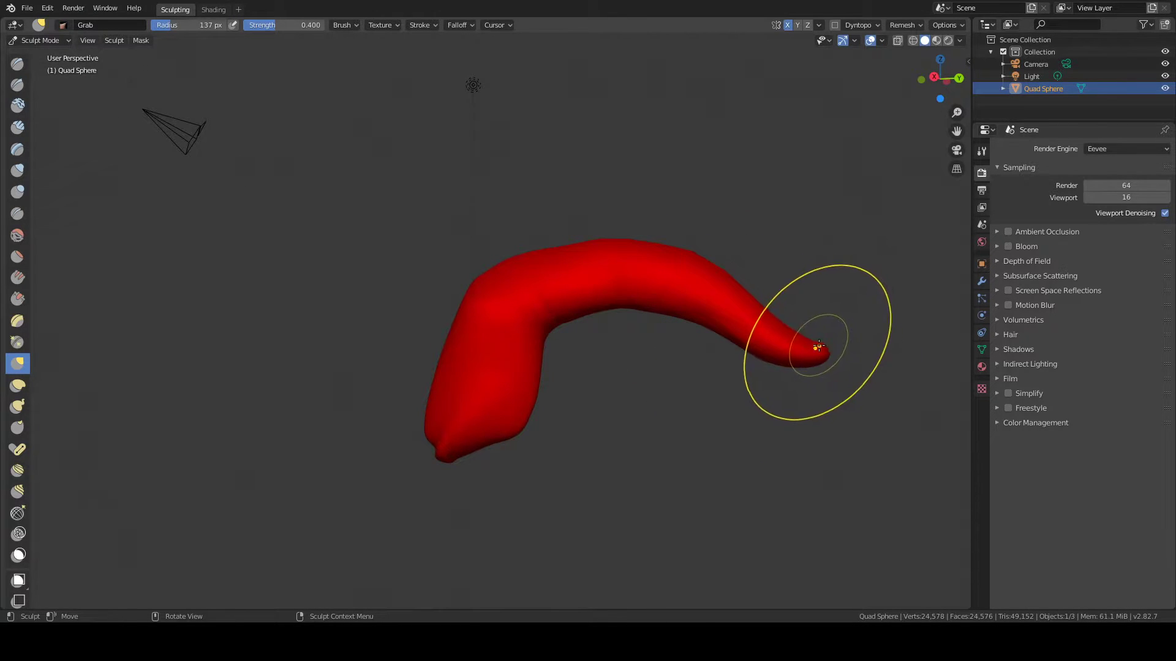
{"action": "middle_click_drag", "start_coordinate": [816, 368], "coordinate": [821, 385]}
{"action": "left_click_drag", "start_coordinate": [821, 384], "coordinate": [781, 511]}
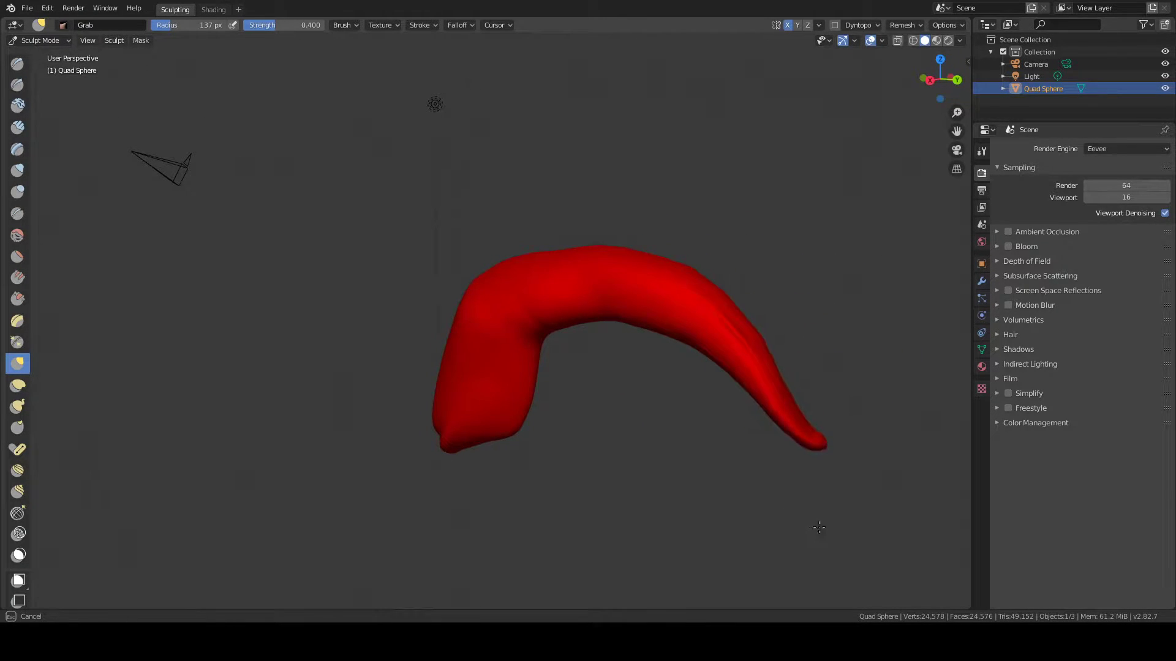
{"action": "middle_click_drag", "start_coordinate": [643, 367], "coordinate": [637, 355]}
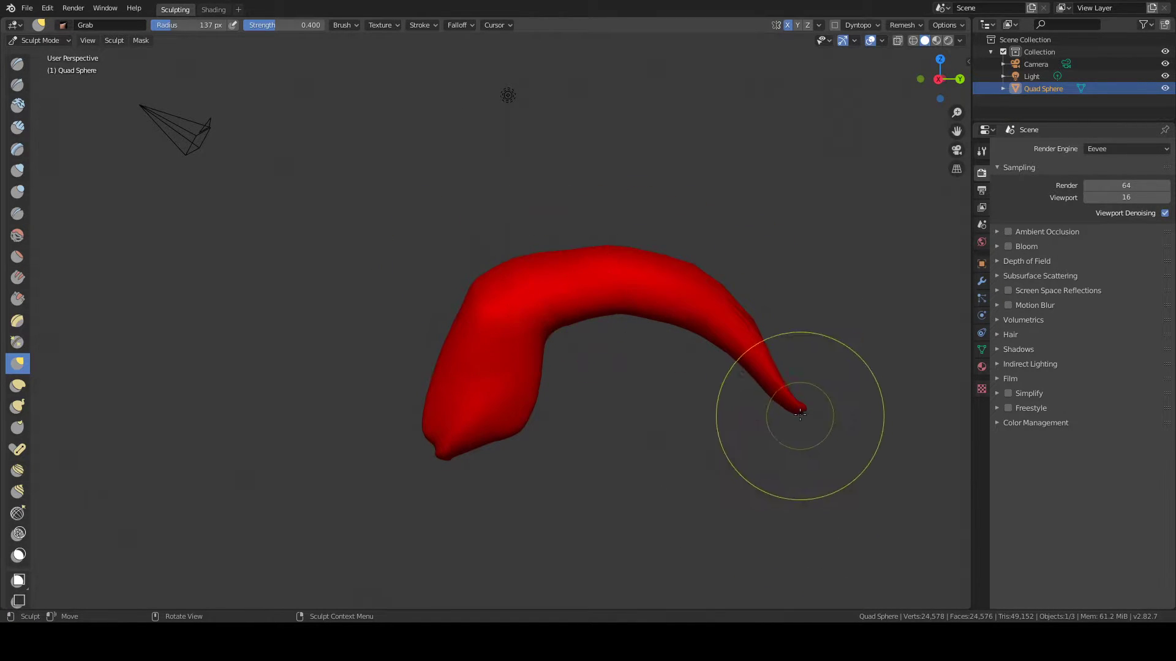
Stretch and widen the stem's lower end with the Grab brush to form a broad base.
{"action": "mouse_move", "coordinate": [438, 328]}
{"action": "middle_mouse_down"}
{"action": "mouse_move", "coordinate": [447, 420]}
{"action": "mouse_move", "coordinate": [420, 420]}
{"action": "mouse_move", "coordinate": [401, 525]}
{"action": "middle_mouse_up"}
{"action": "left_click_drag", "start_coordinate": [395, 527], "coordinate": [293, 594]}
{"action": "left_click_drag", "start_coordinate": [452, 564], "coordinate": [427, 597]}
{"action": "left_click_drag", "start_coordinate": [498, 532], "coordinate": [467, 604]}
{"action": "left_click_drag", "start_coordinate": [540, 509], "coordinate": [529, 594]}
{"action": "mouse_move", "coordinate": [518, 553]}
{"action": "left_mouse_down"}
{"action": "mouse_move", "coordinate": [488, 489]}
{"action": "mouse_move", "coordinate": [467, 556]}
{"action": "mouse_move", "coordinate": [477, 578]}
{"action": "left_mouse_up"}
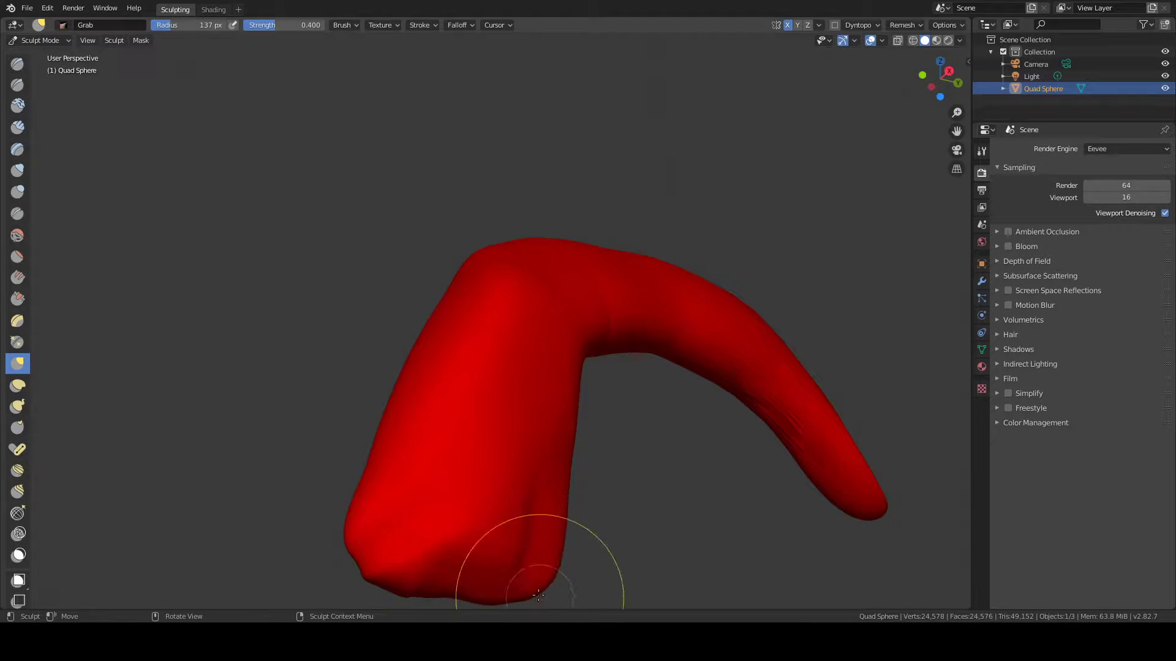
{"action": "scroll", "coordinate": [500, 298], "scroll_direction": "down", "scroll_amount": 3}
{"action": "mouse_move", "coordinate": [467, 392]}
{"action": "middle_mouse_down"}
{"action": "mouse_move", "coordinate": [489, 383]}
{"action": "mouse_move", "coordinate": [493, 344]}
{"action": "middle_mouse_up"}
{"action": "mouse_move", "coordinate": [454, 335]}
{"action": "left_mouse_down"}
{"action": "mouse_move", "coordinate": [464, 316]}
{"action": "mouse_move", "coordinate": [455, 345]}
{"action": "mouse_move", "coordinate": [493, 381]}
{"action": "mouse_move", "coordinate": [511, 415]}
{"action": "mouse_move", "coordinate": [495, 415]}
{"action": "left_mouse_up"}
{"action": "left_click_drag", "start_coordinate": [437, 374], "coordinate": [433, 337]}
{"action": "mouse_move", "coordinate": [446, 296]}
{"action": "middle_mouse_down"}
{"action": "mouse_move", "coordinate": [436, 342]}
{"action": "mouse_move", "coordinate": [405, 381]}
{"action": "middle_mouse_up"}
{"action": "scroll", "coordinate": [406, 381], "scroll_direction": "up", "scroll_amount": 3}
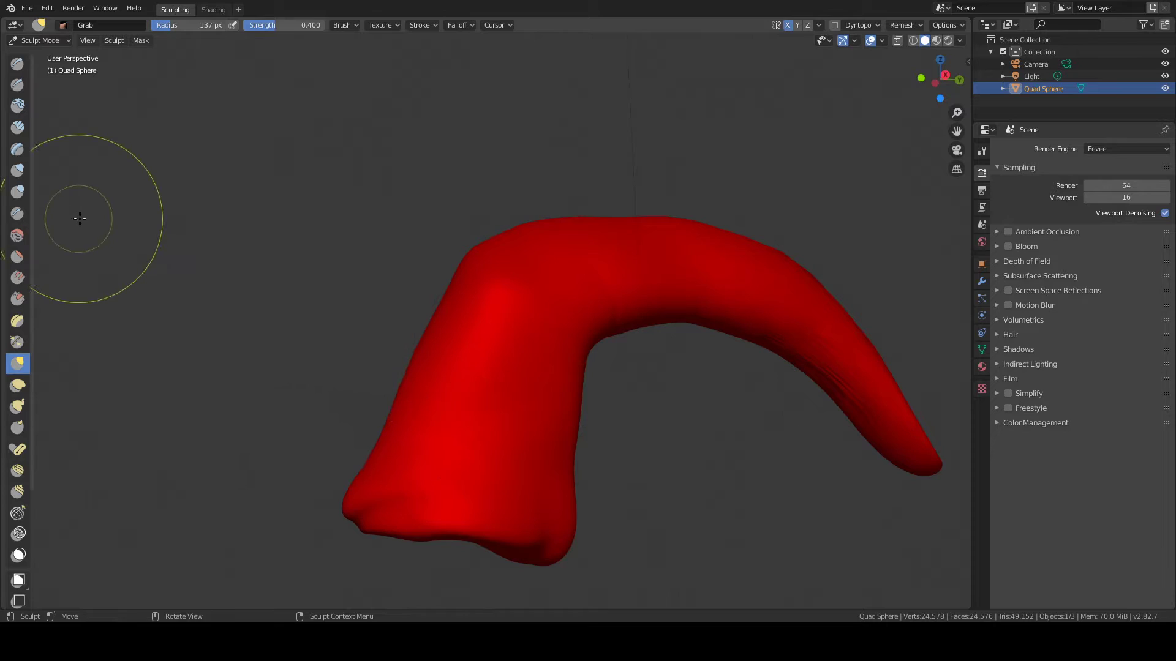
Smooth out the creases and hollow on the underside of the stem with the Smooth brush at an 82 px radius.
{"action": "left_click", "coordinate": [17, 236]}
{"action": "scroll", "coordinate": [560, 196], "scroll_direction": "down", "scroll_amount": 2}
{"action": "mouse_move", "coordinate": [560, 196]}
{"action": "middle_mouse_down"}
{"action": "mouse_move", "coordinate": [498, 301]}
{"action": "mouse_move", "coordinate": [459, 415]}
{"action": "mouse_move", "coordinate": [429, 441]}
{"action": "middle_mouse_up"}
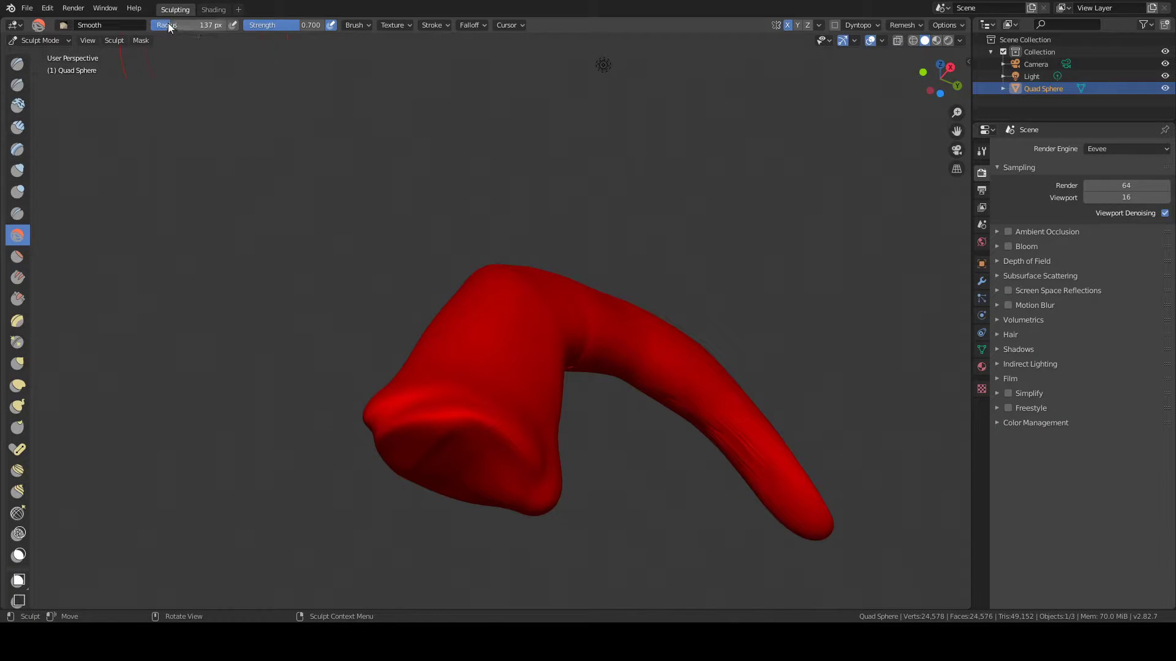
{"action": "mouse_move", "coordinate": [466, 429]}
{"action": "left_mouse_down"}
{"action": "mouse_move", "coordinate": [417, 443]}
{"action": "mouse_move", "coordinate": [432, 446]}
{"action": "left_mouse_up"}
{"action": "left_click_drag", "start_coordinate": [433, 446], "coordinate": [431, 455]}
{"action": "mouse_move", "coordinate": [500, 466]}
{"action": "left_mouse_down"}
{"action": "mouse_move", "coordinate": [433, 447]}
{"action": "mouse_move", "coordinate": [507, 467]}
{"action": "mouse_move", "coordinate": [498, 453]}
{"action": "mouse_move", "coordinate": [514, 453]}
{"action": "mouse_move", "coordinate": [454, 450]}
{"action": "left_mouse_up"}
{"action": "mouse_move", "coordinate": [453, 450]}
{"action": "left_mouse_down"}
{"action": "mouse_move", "coordinate": [399, 412]}
{"action": "mouse_move", "coordinate": [472, 436]}
{"action": "mouse_move", "coordinate": [452, 420]}
{"action": "left_mouse_up"}
{"action": "mouse_move", "coordinate": [530, 465]}
{"action": "left_mouse_down"}
{"action": "mouse_move", "coordinate": [506, 461]}
{"action": "mouse_move", "coordinate": [484, 484]}
{"action": "left_mouse_up"}
{"action": "mouse_move", "coordinate": [484, 484]}
{"action": "middle_mouse_down"}
{"action": "mouse_move", "coordinate": [469, 440]}
{"action": "mouse_move", "coordinate": [493, 446]}
{"action": "mouse_move", "coordinate": [406, 393]}
{"action": "mouse_move", "coordinate": [557, 449]}
{"action": "middle_mouse_up"}
{"action": "left_click_drag", "start_coordinate": [557, 449], "coordinate": [525, 474]}
{"action": "mouse_move", "coordinate": [450, 436]}
{"action": "left_mouse_down"}
{"action": "mouse_move", "coordinate": [530, 467]}
{"action": "mouse_move", "coordinate": [436, 453]}
{"action": "left_mouse_up"}
{"action": "left_click_drag", "start_coordinate": [436, 453], "coordinate": [376, 455]}
{"action": "mouse_move", "coordinate": [380, 313]}
{"action": "middle_mouse_down"}
{"action": "mouse_move", "coordinate": [368, 266]}
{"action": "mouse_move", "coordinate": [399, 334]}
{"action": "mouse_move", "coordinate": [384, 263]}
{"action": "middle_mouse_up"}
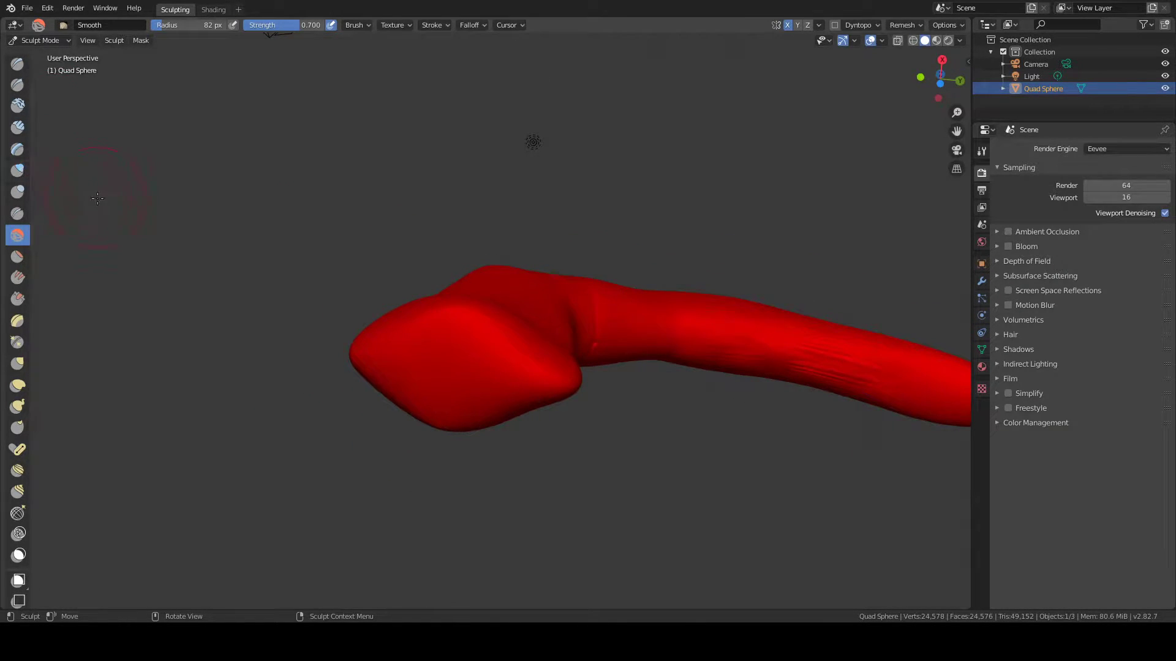
Thicken the stem's lower end and underside with the Inflate brush at strength 0.500 to form a fuller, rounded base.
{"action": "scroll", "coordinate": [99, 198], "scroll_direction": "down", "scroll_amount": 2}
{"action": "left_click", "coordinate": [17, 170]}
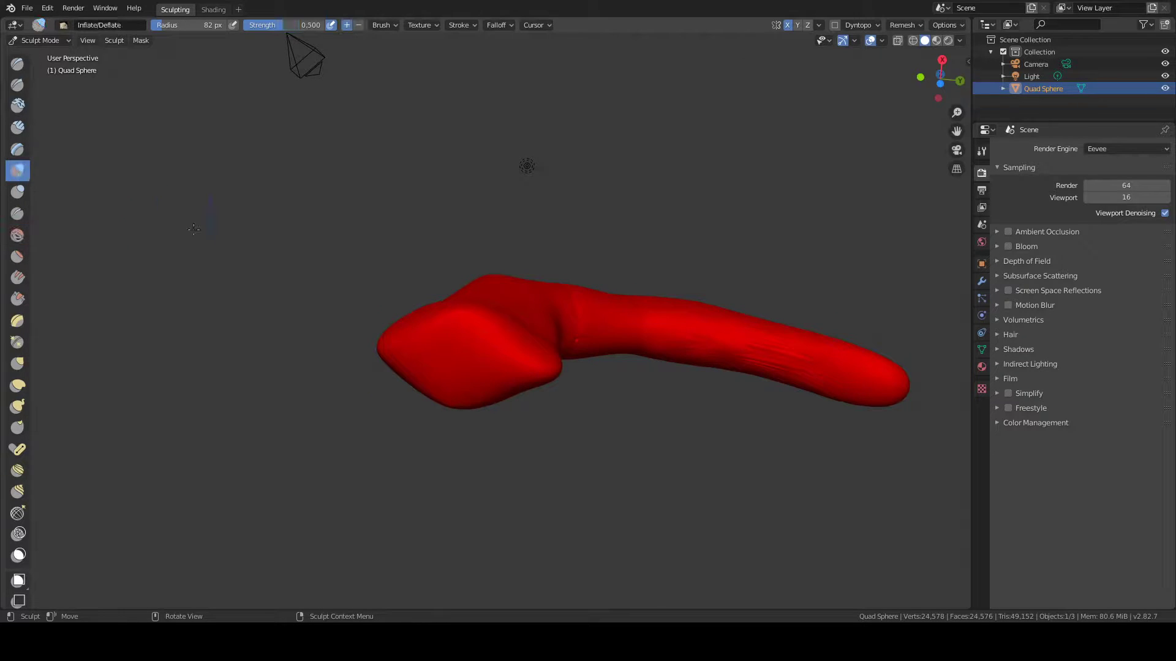
{"action": "mouse_move", "coordinate": [426, 363]}
{"action": "left_mouse_down"}
{"action": "mouse_move", "coordinate": [428, 336]}
{"action": "mouse_move", "coordinate": [520, 330]}
{"action": "mouse_move", "coordinate": [494, 333]}
{"action": "mouse_move", "coordinate": [506, 333]}
{"action": "left_mouse_up"}
{"action": "middle_click_drag", "start_coordinate": [506, 288], "coordinate": [523, 367]}
{"action": "left_click_drag", "start_coordinate": [534, 459], "coordinate": [507, 425]}
{"action": "middle_click_drag", "start_coordinate": [506, 425], "coordinate": [497, 483]}
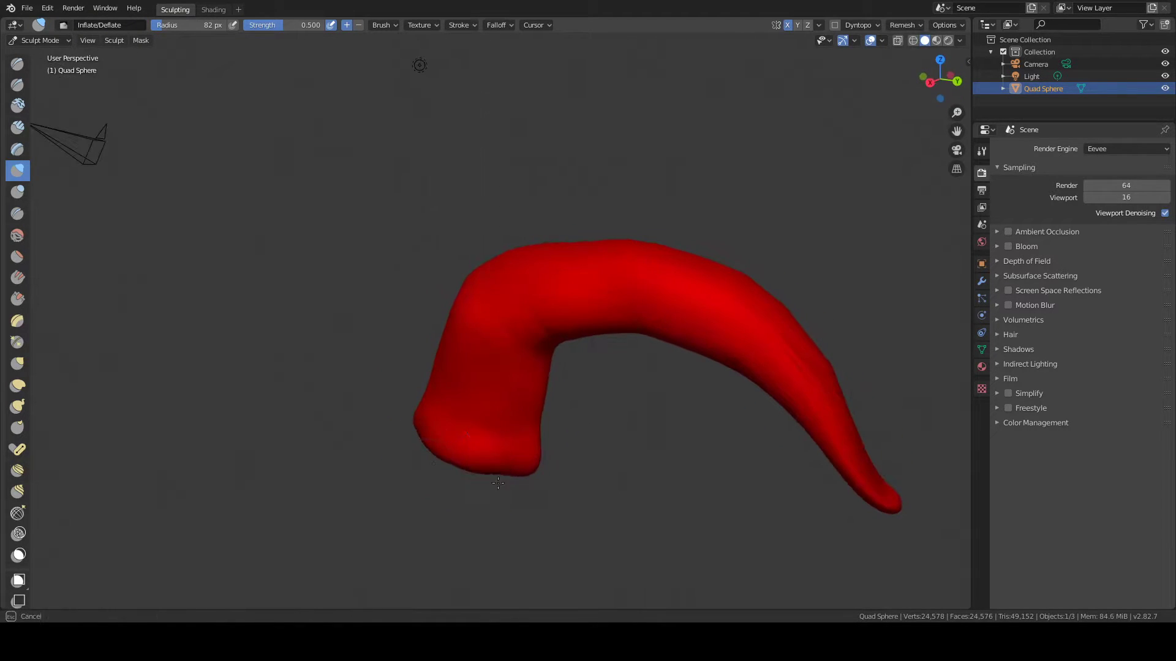
{"action": "mouse_move", "coordinate": [500, 445]}
{"action": "left_mouse_down"}
{"action": "mouse_move", "coordinate": [526, 482]}
{"action": "mouse_move", "coordinate": [469, 474]}
{"action": "left_mouse_up"}
{"action": "mouse_move", "coordinate": [473, 437]}
{"action": "left_mouse_down"}
{"action": "mouse_move", "coordinate": [418, 420]}
{"action": "mouse_move", "coordinate": [457, 468]}
{"action": "mouse_move", "coordinate": [520, 472]}
{"action": "mouse_move", "coordinate": [519, 411]}
{"action": "mouse_move", "coordinate": [512, 423]}
{"action": "left_mouse_up"}
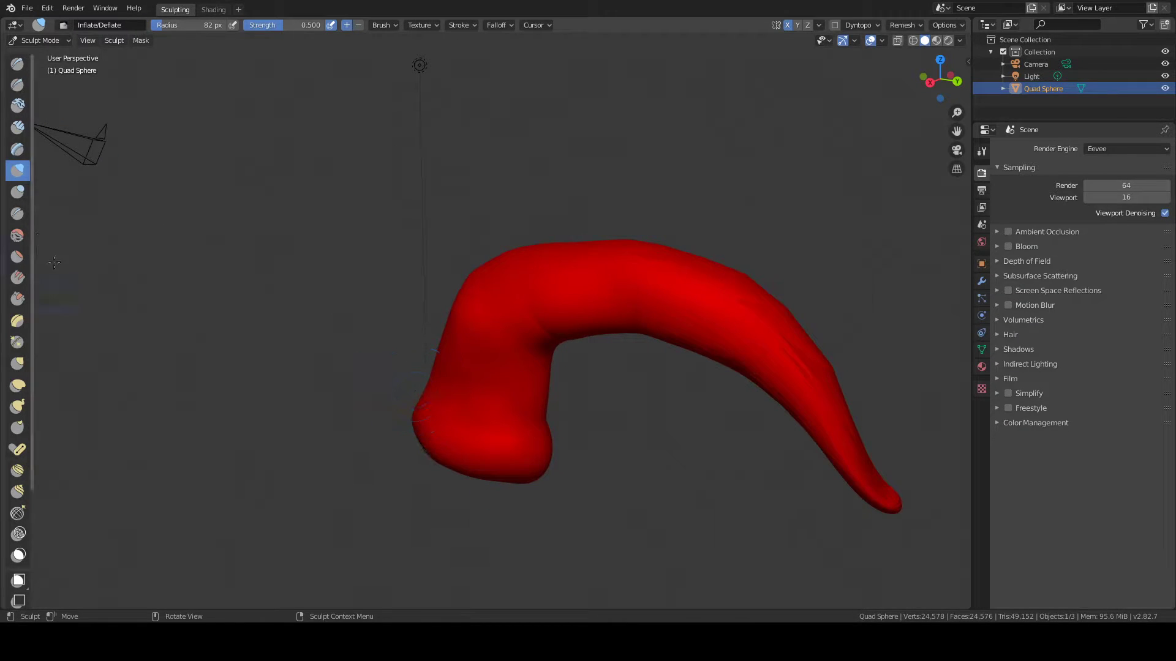
Flatten the inner bend where the stem meets the arm with the Flatten brush at strength 0.500.
{"action": "left_click", "coordinate": [18, 256]}
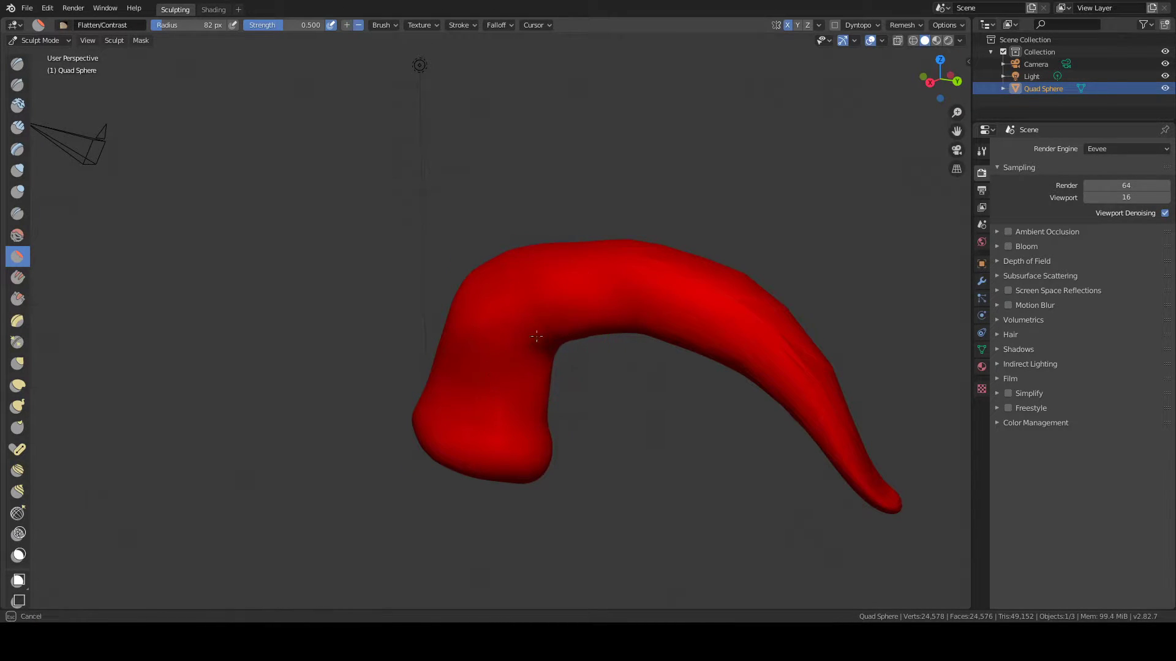
{"action": "left_click_drag", "start_coordinate": [553, 324], "coordinate": [544, 327]}
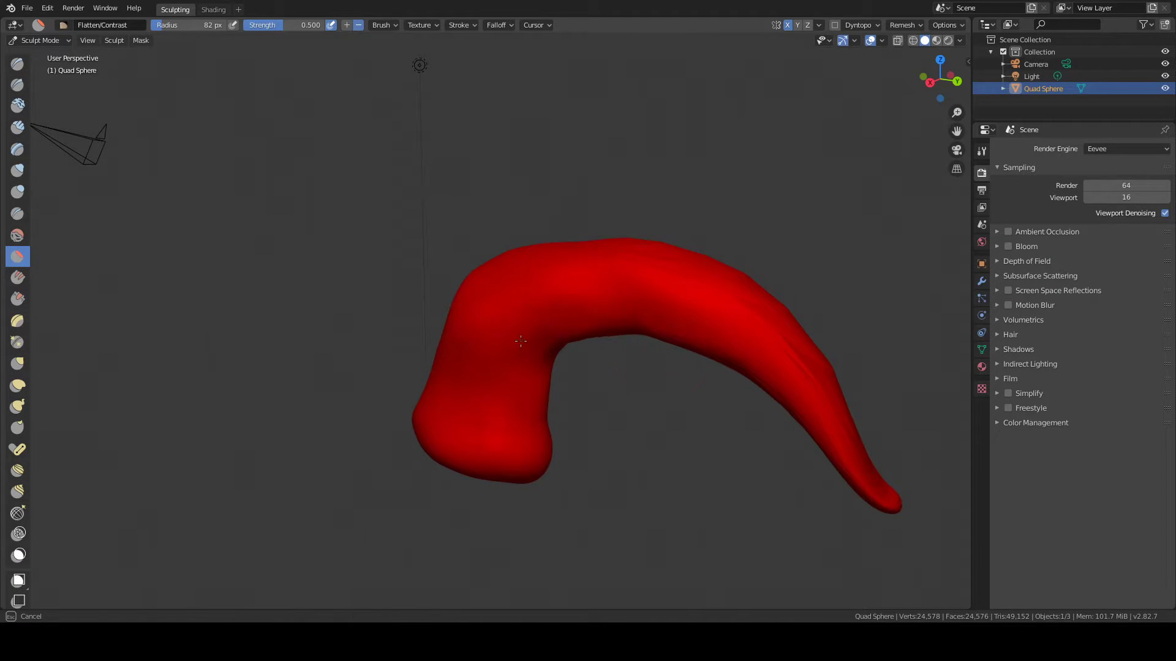
{"action": "left_click_drag", "start_coordinate": [541, 345], "coordinate": [528, 360]}
{"action": "middle_click_drag", "start_coordinate": [528, 360], "coordinate": [543, 280]}
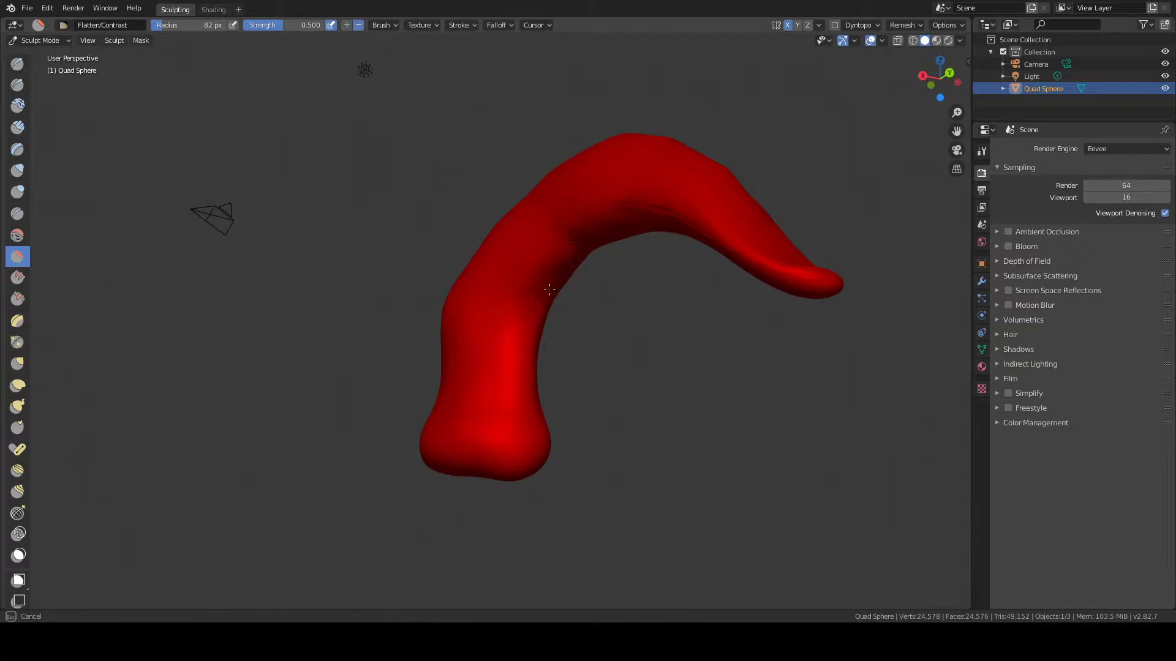
{"action": "middle_click_drag", "start_coordinate": [462, 254], "coordinate": [592, 331]}
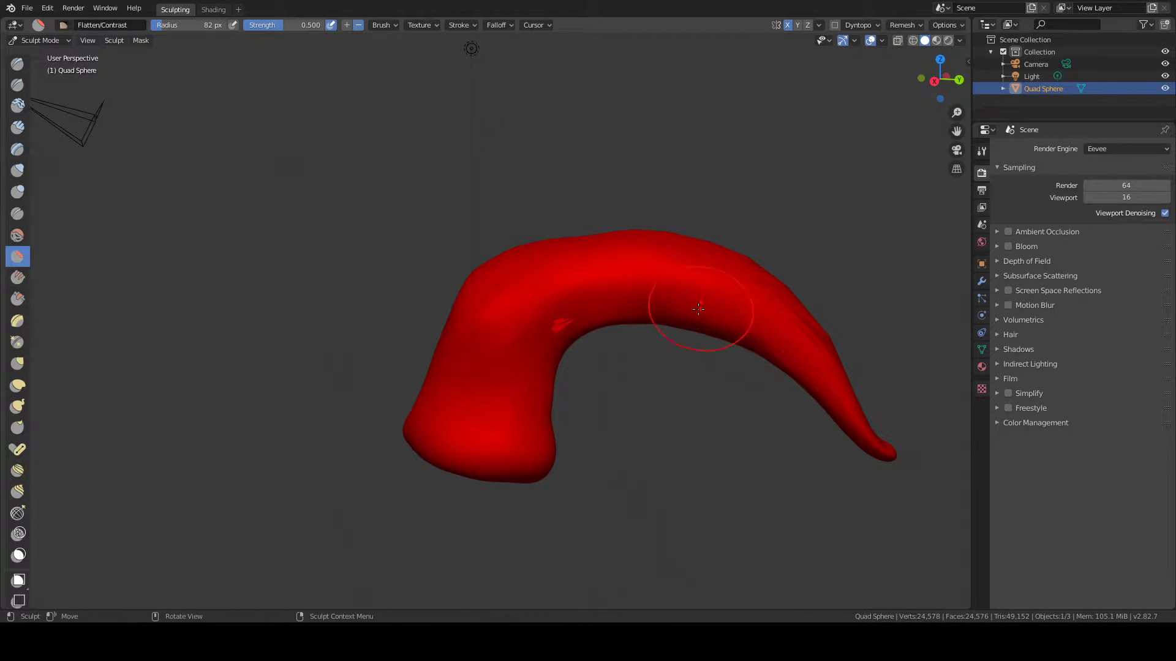
Even out the upper side of the arm with Flatten strokes running from near its tip back toward the stem.
{"action": "left_click_drag", "start_coordinate": [820, 319], "coordinate": [753, 278]}
{"action": "mouse_move", "coordinate": [769, 285]}
{"action": "left_mouse_down"}
{"action": "mouse_move", "coordinate": [729, 263]}
{"action": "mouse_move", "coordinate": [568, 230]}
{"action": "mouse_move", "coordinate": [611, 250]}
{"action": "mouse_move", "coordinate": [532, 260]}
{"action": "mouse_move", "coordinate": [601, 253]}
{"action": "left_mouse_up"}
{"action": "middle_click_drag", "start_coordinate": [575, 224], "coordinate": [579, 256]}
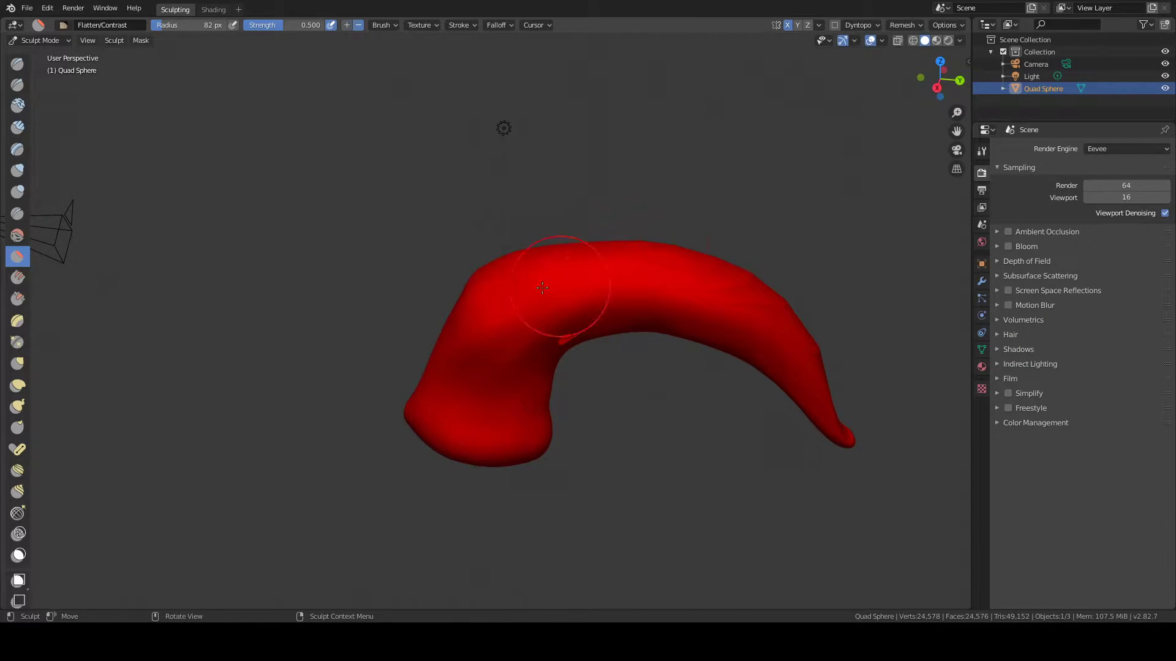
{"action": "middle_click_drag", "start_coordinate": [495, 275], "coordinate": [507, 231]}
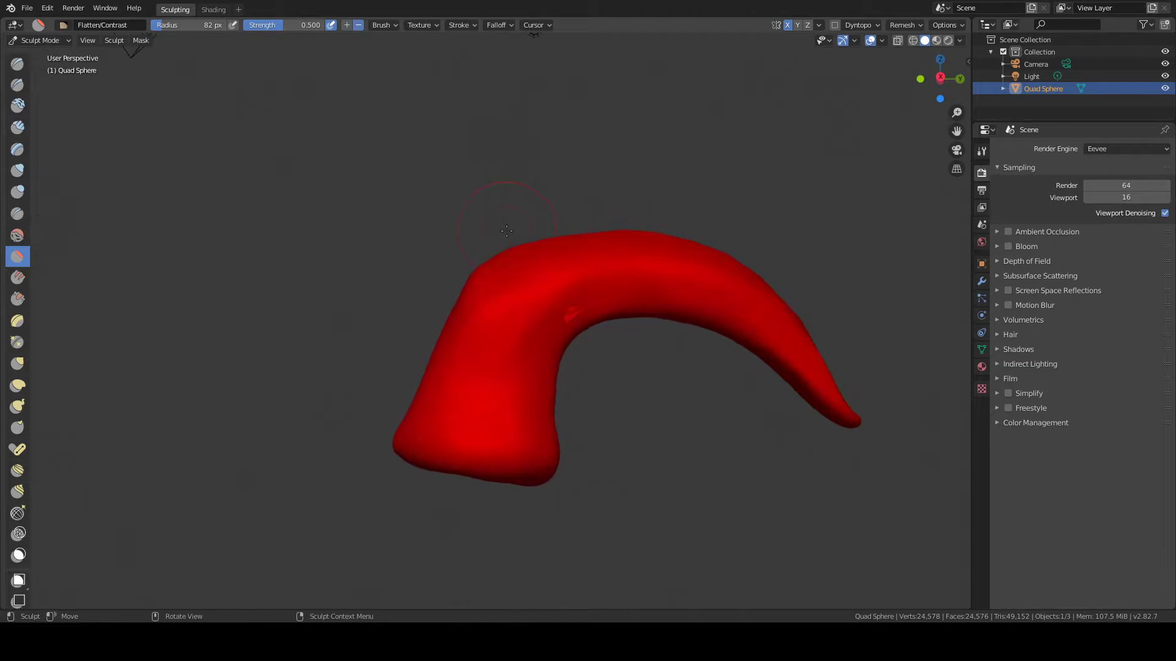
Sample the voxel size from the stem's surface and remesh the sculpt at 0.07179 m.
{"action": "left_click", "coordinate": [905, 25]}
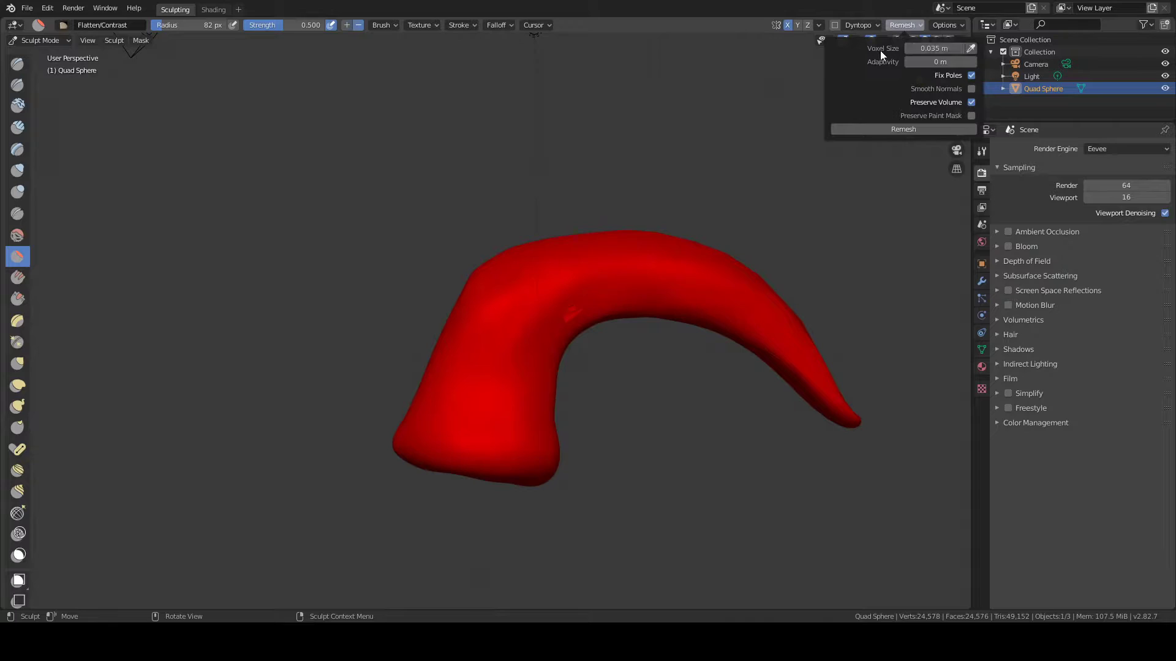
{"action": "left_click", "coordinate": [970, 51]}
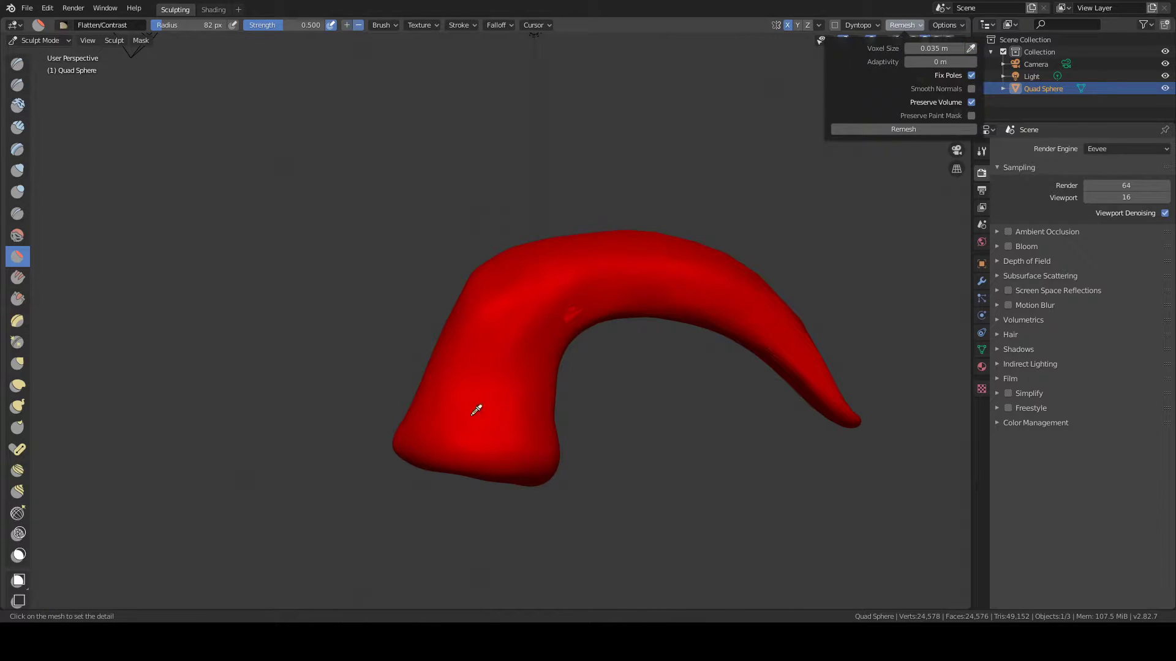
{"action": "left_click", "coordinate": [489, 370]}
{"action": "left_click", "coordinate": [947, 25]}
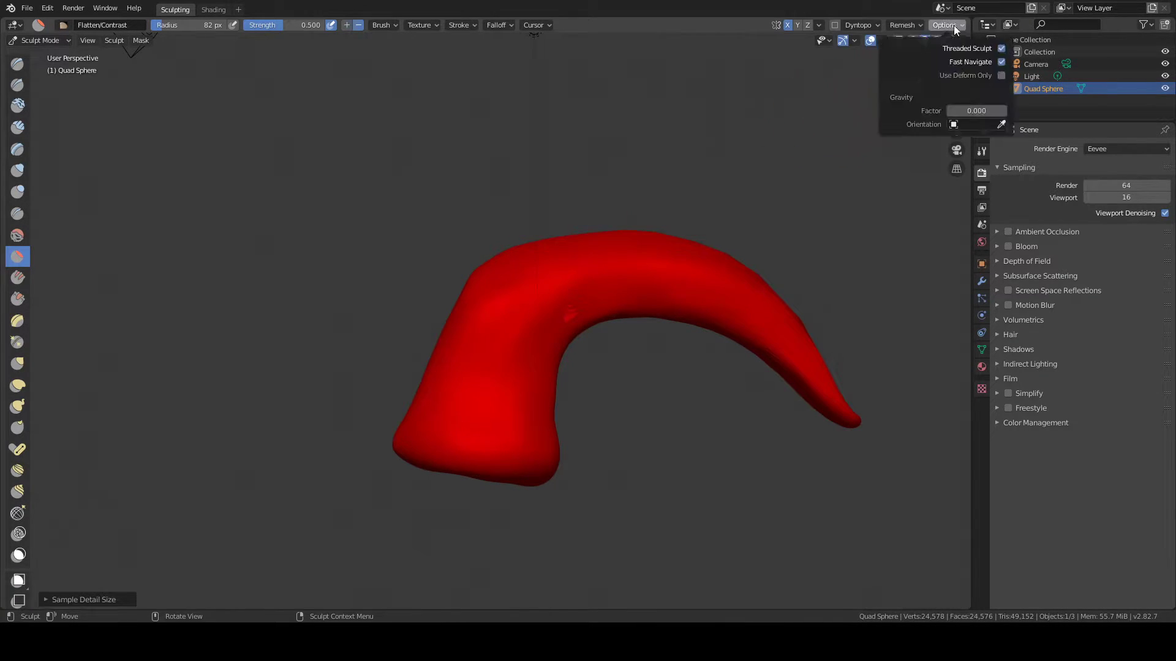
{"action": "mouse_move", "coordinate": [913, 20]}
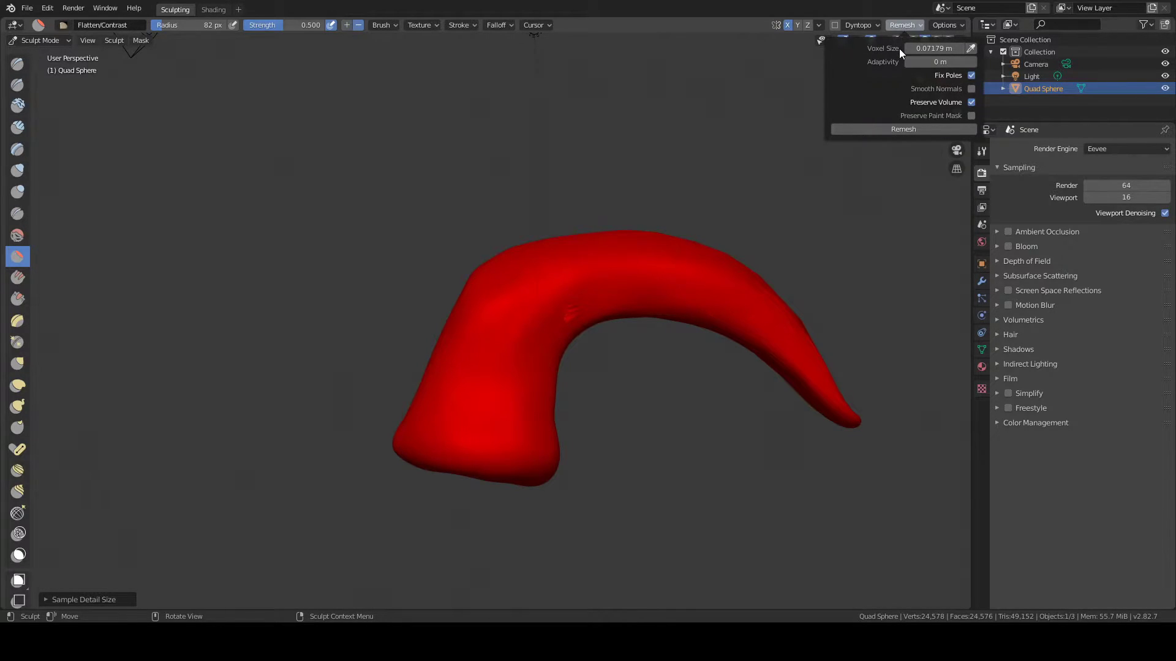
{"action": "left_click", "coordinate": [913, 126]}
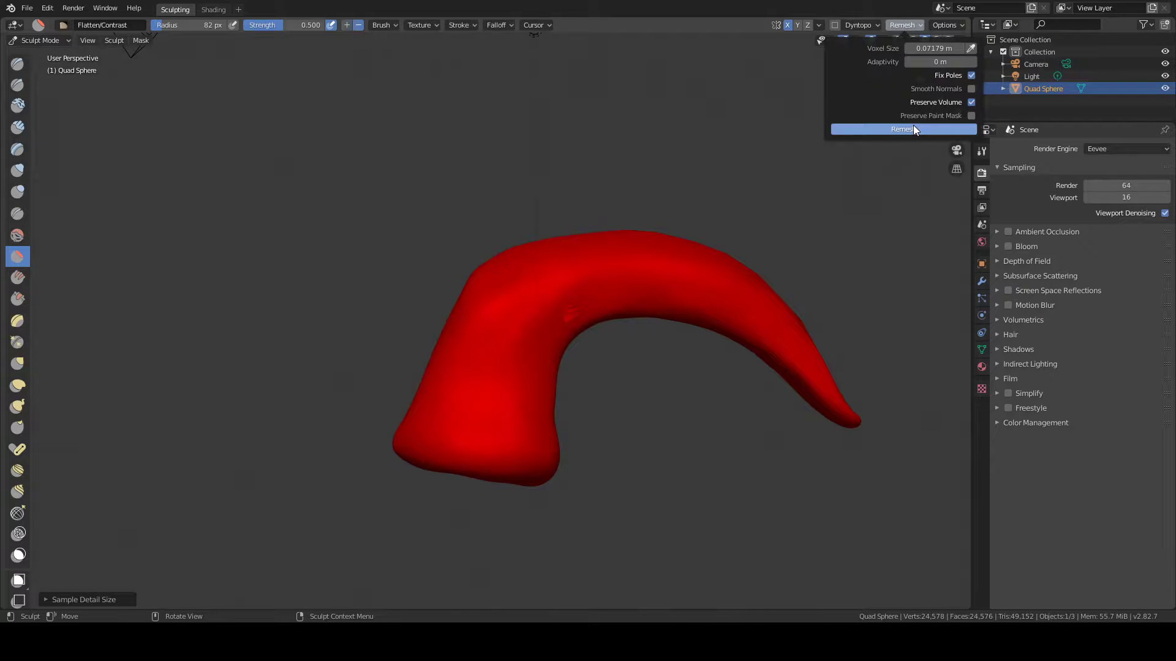
Thicken the narrow outer end of the arm with the Inflate brush at an 82 px radius.
{"action": "mouse_move", "coordinate": [750, 305]}
{"action": "middle_mouse_down"}
{"action": "mouse_move", "coordinate": [641, 286]}
{"action": "mouse_move", "coordinate": [709, 367]}
{"action": "mouse_move", "coordinate": [809, 420]}
{"action": "mouse_move", "coordinate": [790, 399]}
{"action": "mouse_move", "coordinate": [806, 302]}
{"action": "mouse_move", "coordinate": [858, 274]}
{"action": "mouse_move", "coordinate": [854, 296]}
{"action": "mouse_move", "coordinate": [826, 294]}
{"action": "middle_mouse_up"}
{"action": "middle_click_drag", "start_coordinate": [661, 252], "coordinate": [681, 260]}
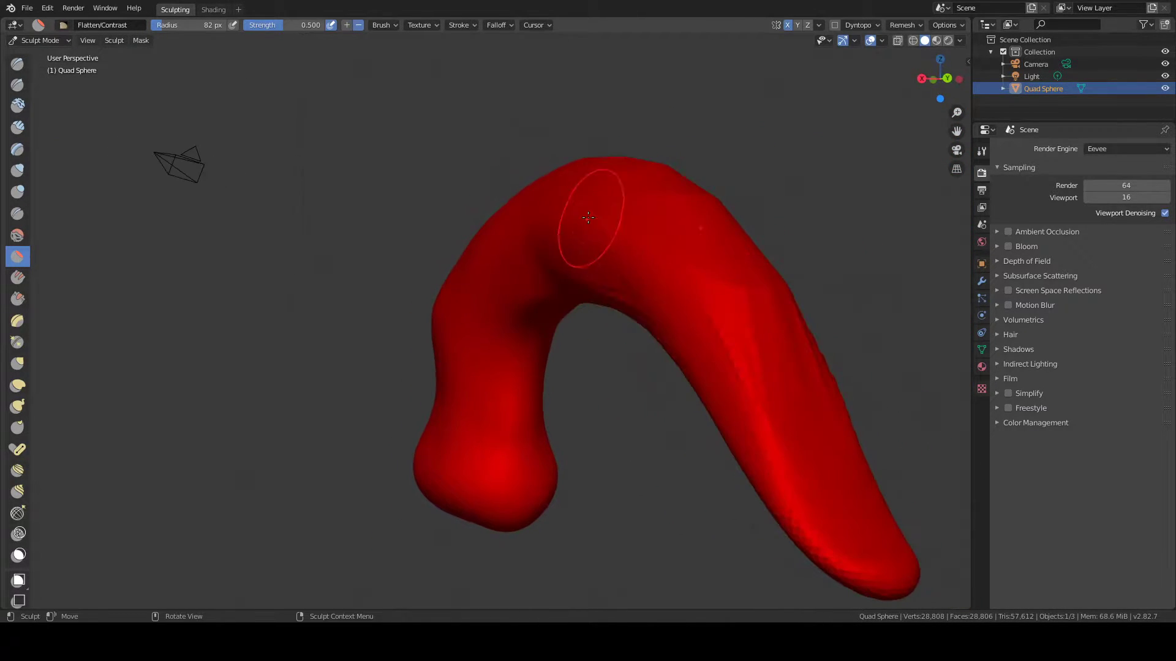
{"action": "middle_click_drag", "start_coordinate": [608, 241], "coordinate": [608, 211]}
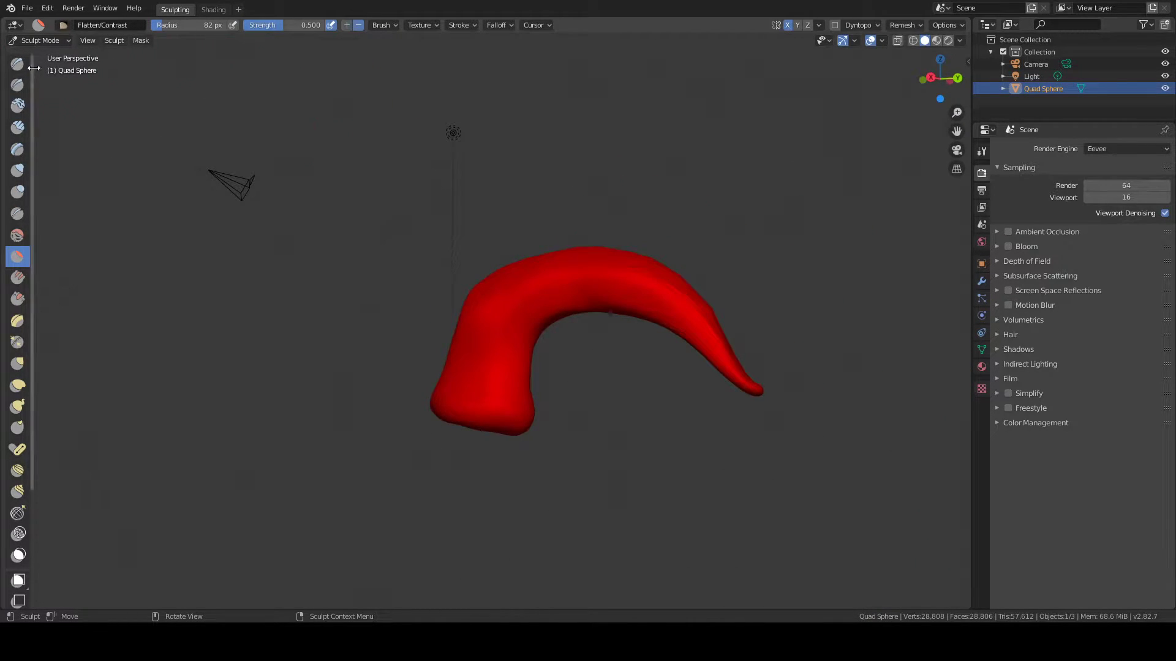
{"action": "left_click", "coordinate": [17, 171]}
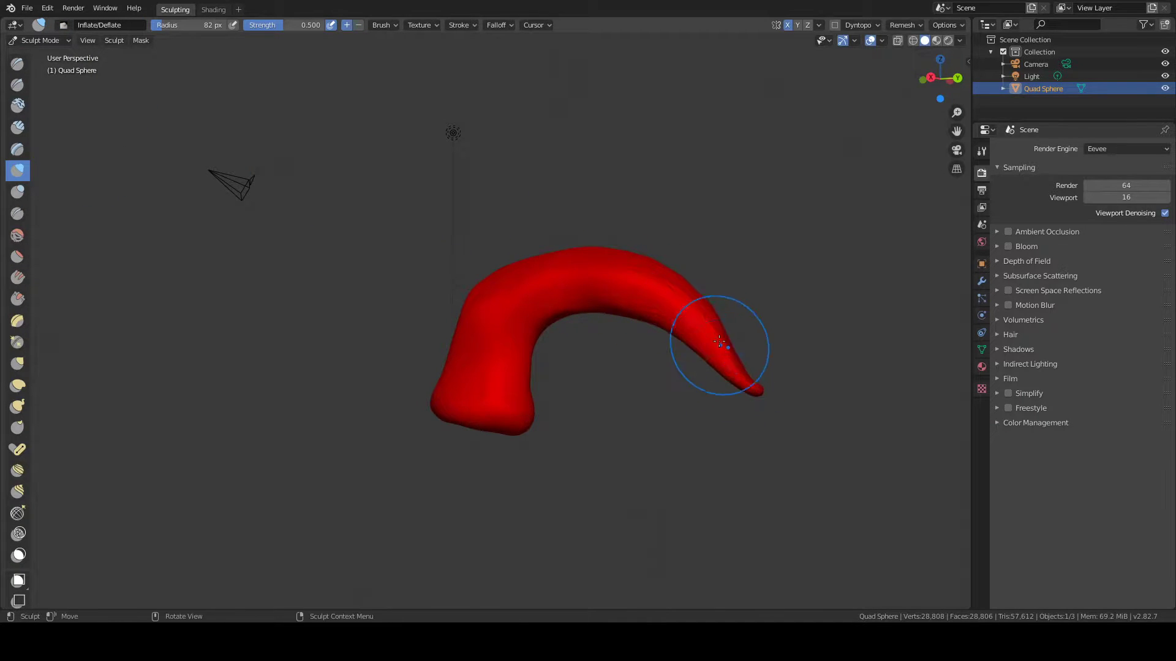
{"action": "scroll", "coordinate": [722, 350], "scroll_direction": "down", "scroll_amount": 2}
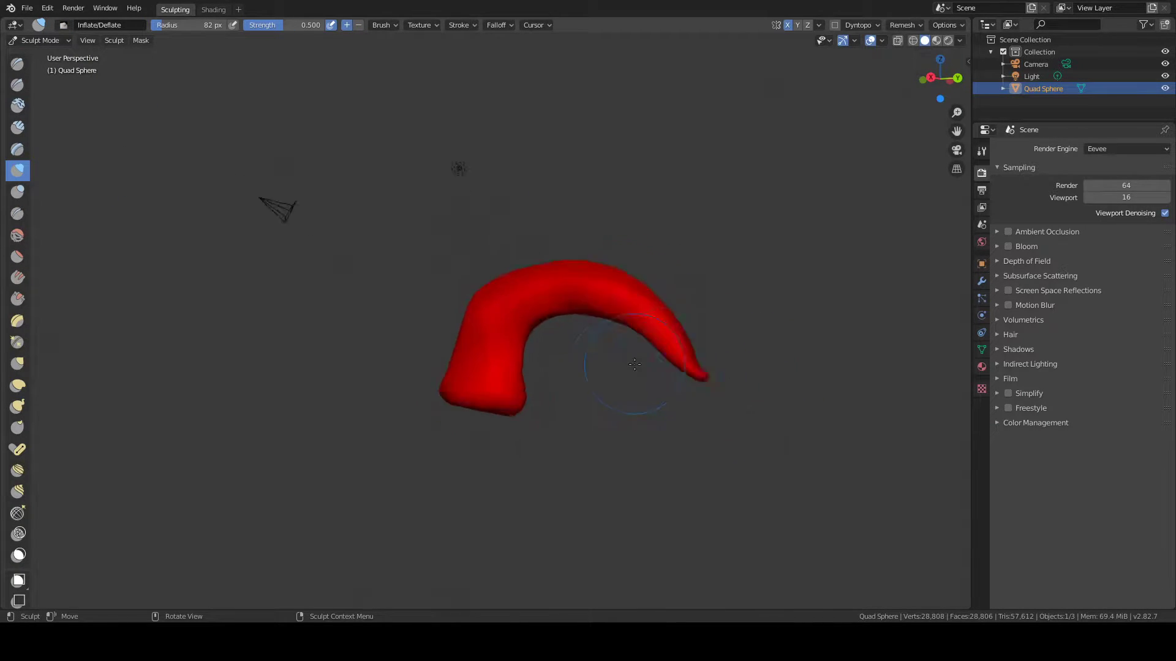
{"action": "scroll", "coordinate": [674, 355], "scroll_direction": "up", "scroll_amount": 4}
{"action": "middle_click_drag", "start_coordinate": [790, 350], "coordinate": [717, 353]}
{"action": "scroll", "coordinate": [771, 347], "scroll_direction": "down", "scroll_amount": 3}
{"action": "mouse_move", "coordinate": [625, 357]}
{"action": "left_mouse_down"}
{"action": "mouse_move", "coordinate": [630, 386]}
{"action": "mouse_move", "coordinate": [618, 383]}
{"action": "mouse_move", "coordinate": [637, 399]}
{"action": "left_mouse_up"}
{"action": "middle_click_drag", "start_coordinate": [613, 399], "coordinate": [569, 392]}
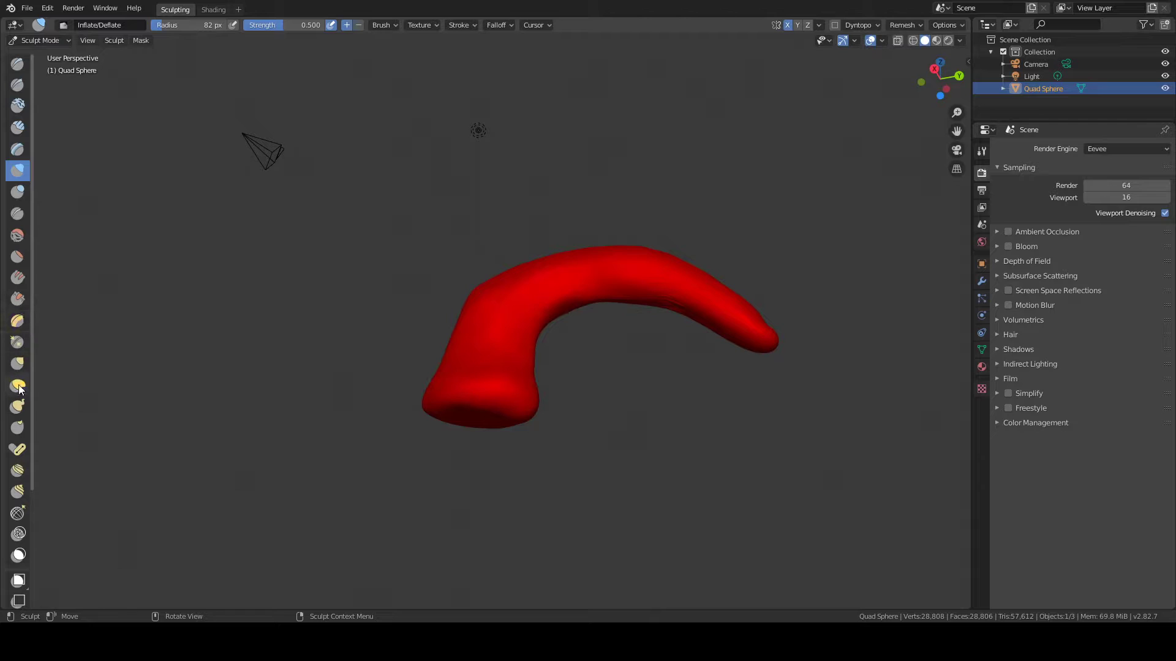
Pull the arm's tip downward with the Grab brush to form a hooked end.
{"action": "left_click", "coordinate": [17, 363]}
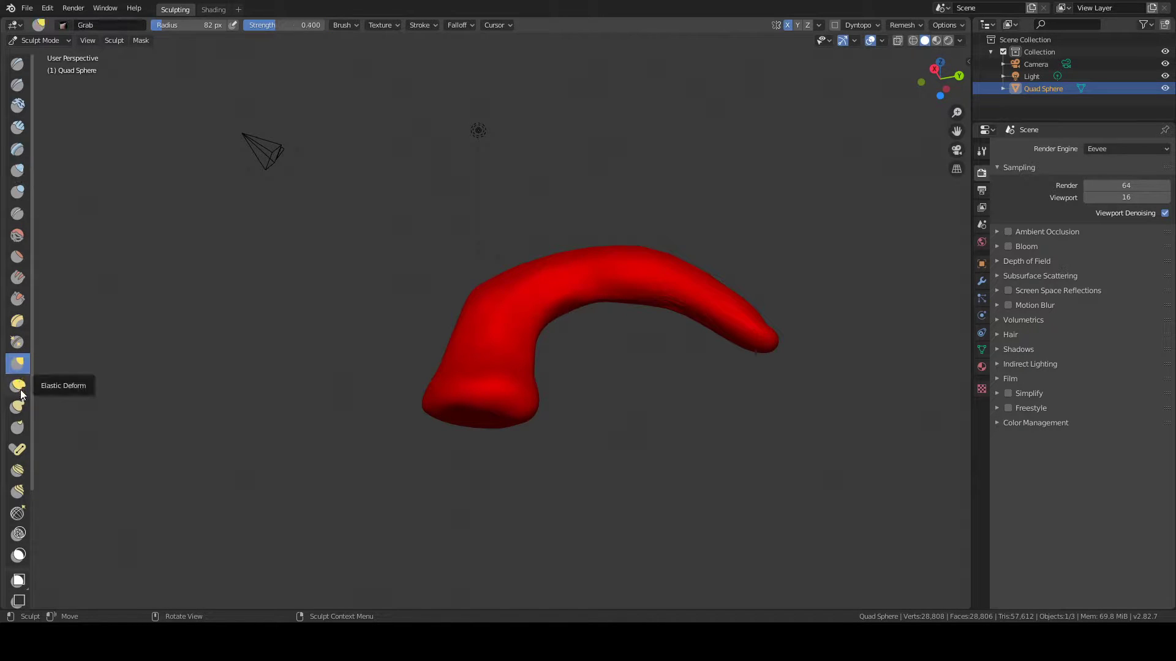
{"action": "mouse_move", "coordinate": [761, 347]}
{"action": "left_mouse_down"}
{"action": "mouse_move", "coordinate": [731, 367]}
{"action": "mouse_move", "coordinate": [748, 361]}
{"action": "mouse_move", "coordinate": [741, 375]}
{"action": "left_mouse_up"}
{"action": "middle_click_drag", "start_coordinate": [754, 290], "coordinate": [738, 362]}
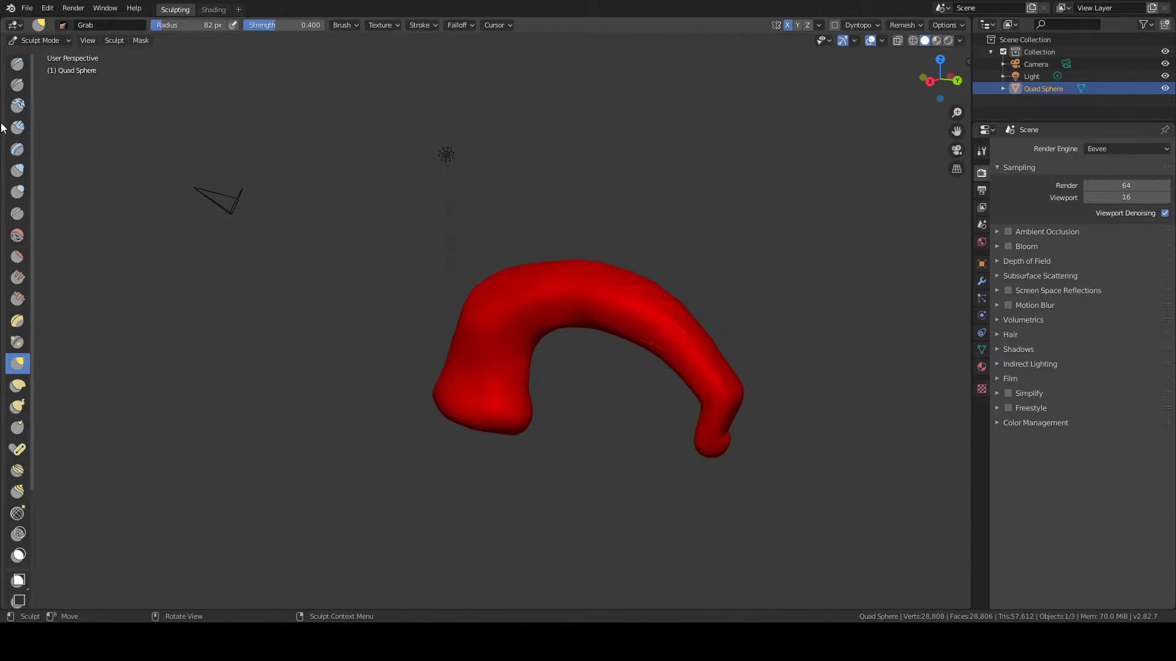
Carve down the protruding outer bend above the hooked tip with the Draw brush set to subtract.
{"action": "left_click", "coordinate": [18, 64]}
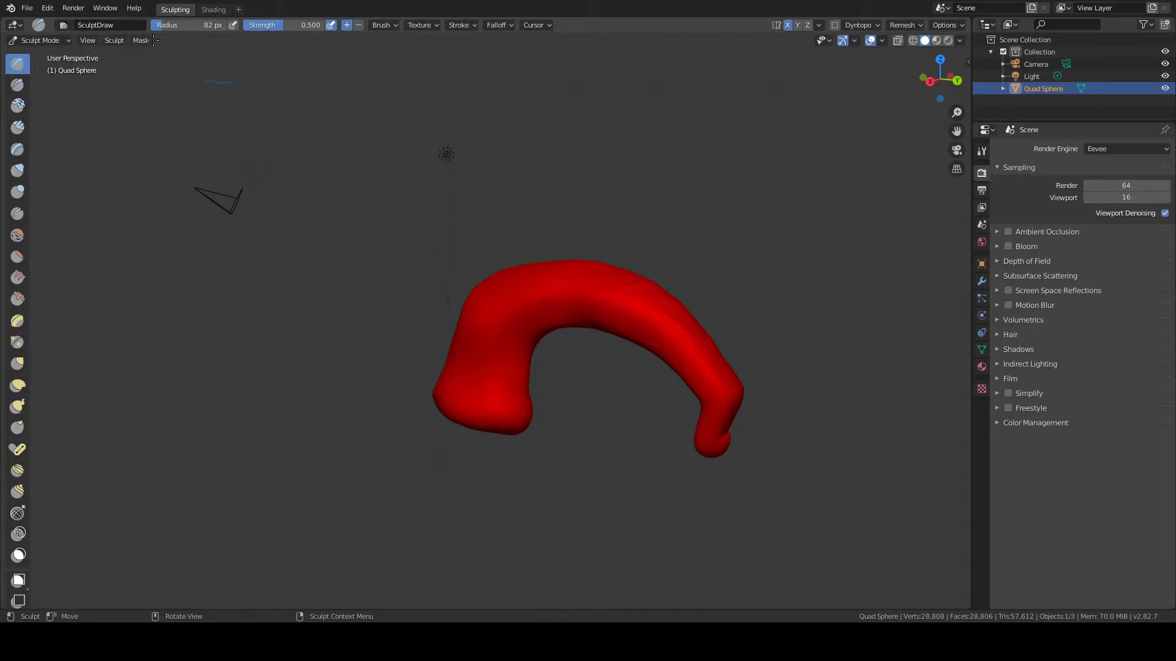
{"action": "left_click", "coordinate": [359, 25]}
{"action": "middle_click_drag", "start_coordinate": [702, 381], "coordinate": [654, 367]}
{"action": "scroll", "coordinate": [623, 356], "scroll_direction": "down", "scroll_amount": 2}
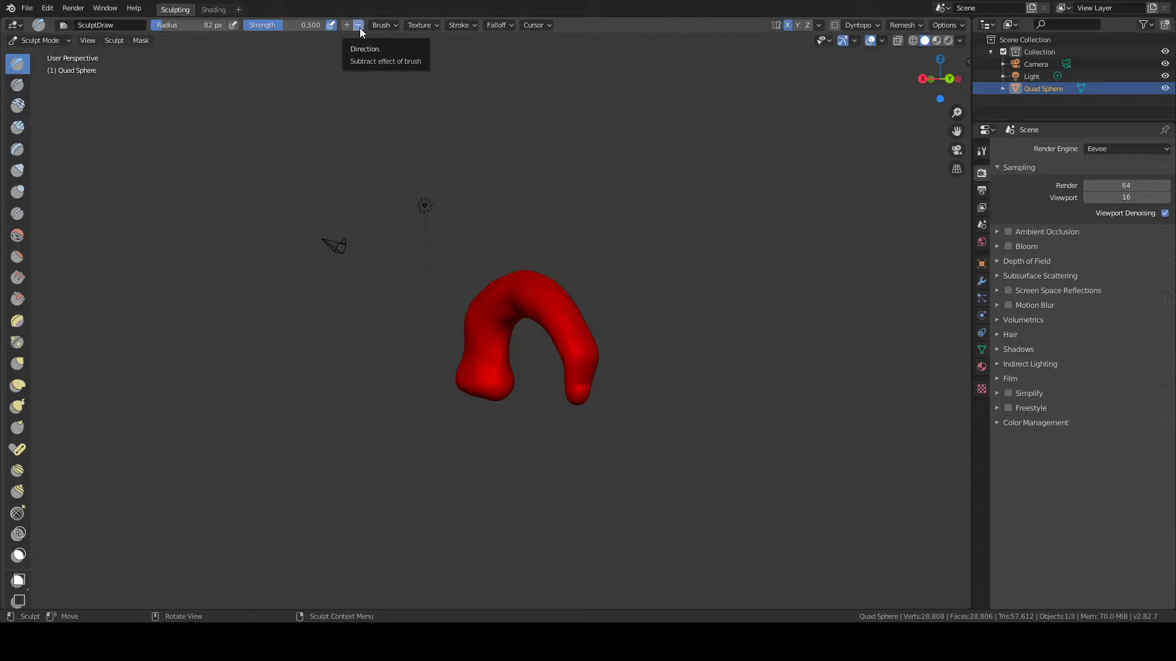
{"action": "scroll", "coordinate": [582, 392], "scroll_direction": "up", "scroll_amount": 3}
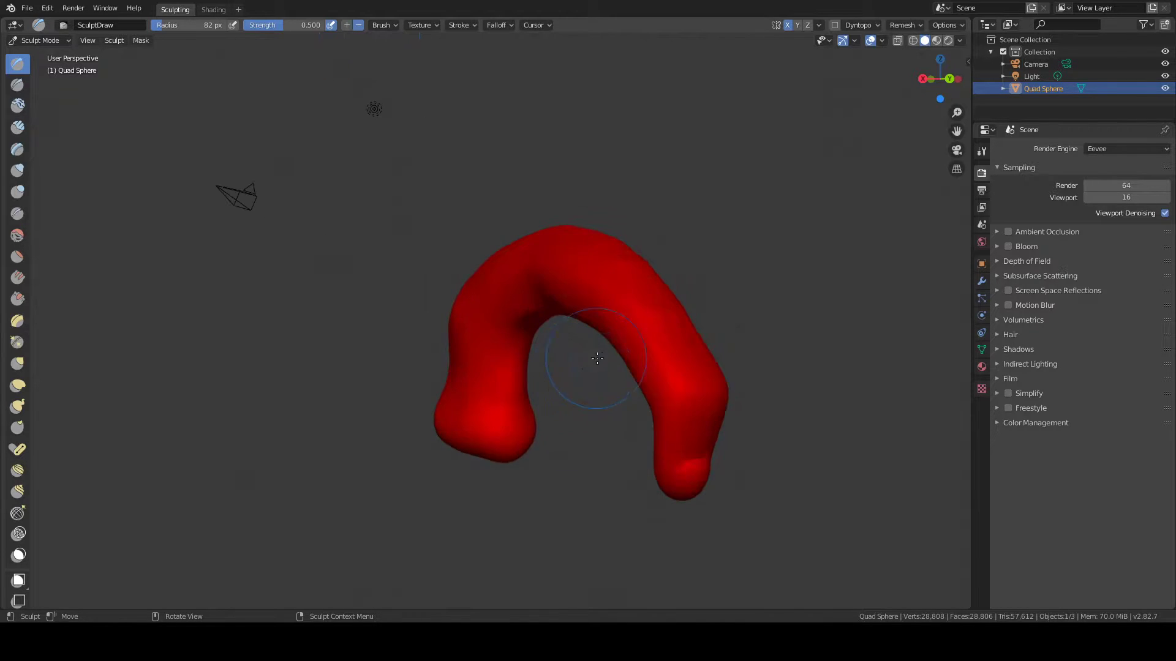
{"action": "mouse_move", "coordinate": [708, 384]}
{"action": "left_mouse_down"}
{"action": "mouse_move", "coordinate": [687, 346]}
{"action": "mouse_move", "coordinate": [690, 375]}
{"action": "mouse_move", "coordinate": [671, 410]}
{"action": "left_mouse_up"}
{"action": "middle_click_drag", "start_coordinate": [598, 341], "coordinate": [643, 308]}
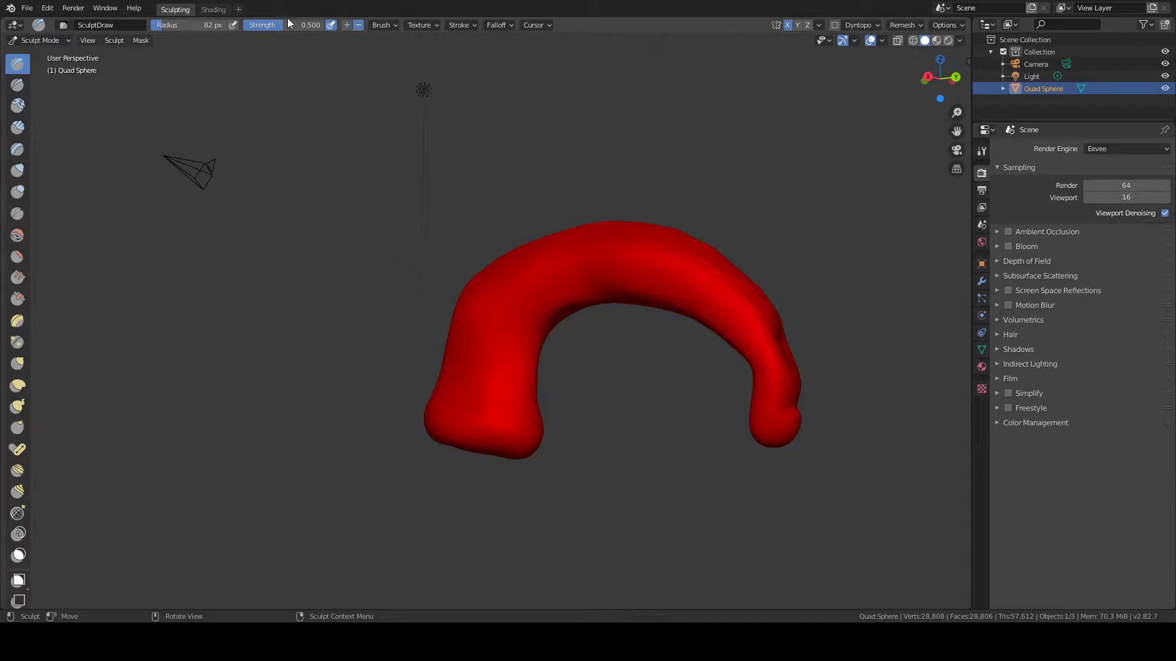
{"action": "middle_click_drag", "start_coordinate": [760, 359], "coordinate": [743, 368]}
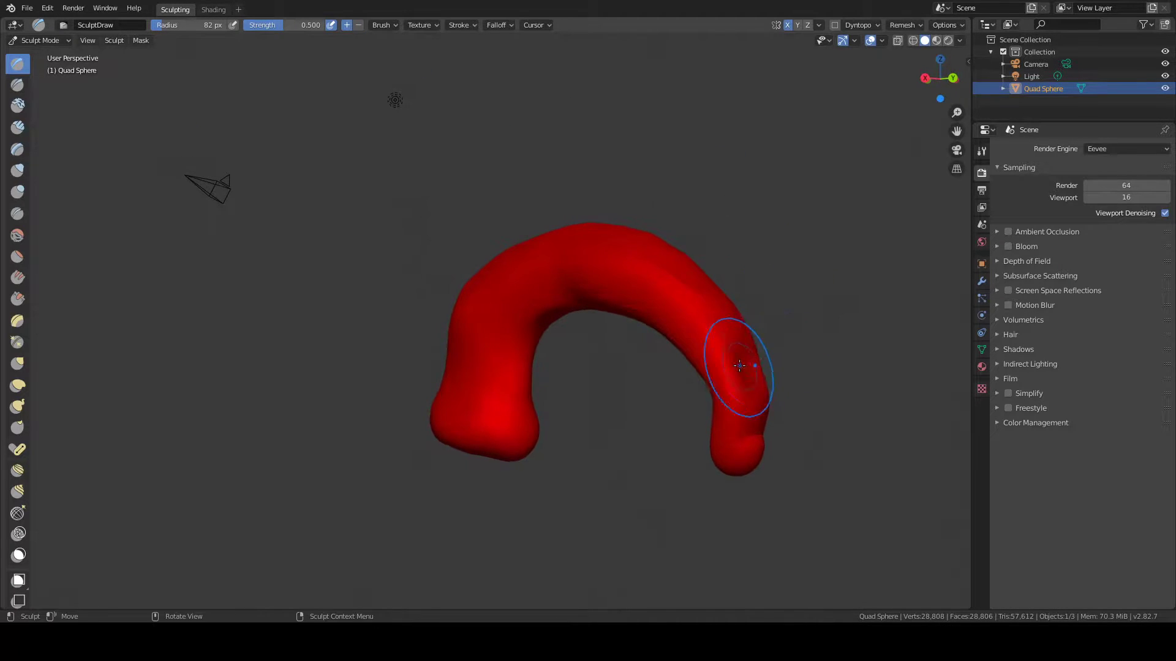
Add volume along the arm, the stem and the inner side of the hooked tip with the Inflate brush.
{"action": "left_click", "coordinate": [17, 171]}
{"action": "mouse_move", "coordinate": [637, 281]}
{"action": "left_mouse_down"}
{"action": "mouse_move", "coordinate": [613, 263]}
{"action": "mouse_move", "coordinate": [545, 276]}
{"action": "mouse_move", "coordinate": [525, 320]}
{"action": "mouse_move", "coordinate": [564, 310]}
{"action": "mouse_move", "coordinate": [588, 273]}
{"action": "mouse_move", "coordinate": [498, 349]}
{"action": "mouse_move", "coordinate": [508, 427]}
{"action": "left_mouse_up"}
{"action": "middle_click_drag", "start_coordinate": [466, 407], "coordinate": [625, 297]}
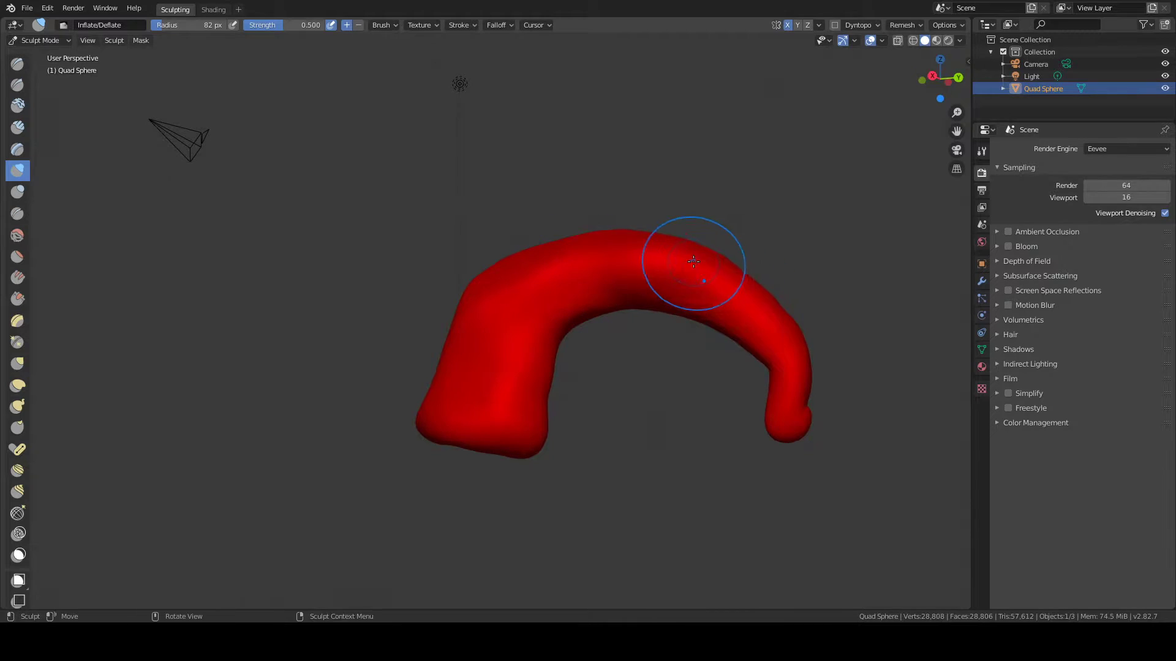
{"action": "middle_click_drag", "start_coordinate": [729, 334], "coordinate": [759, 325]}
{"action": "left_click_drag", "start_coordinate": [748, 370], "coordinate": [749, 391]}
Build up the shoulder above the stem and a spot on the arm's side with the additive Draw brush.
{"action": "left_click", "coordinate": [17, 63]}
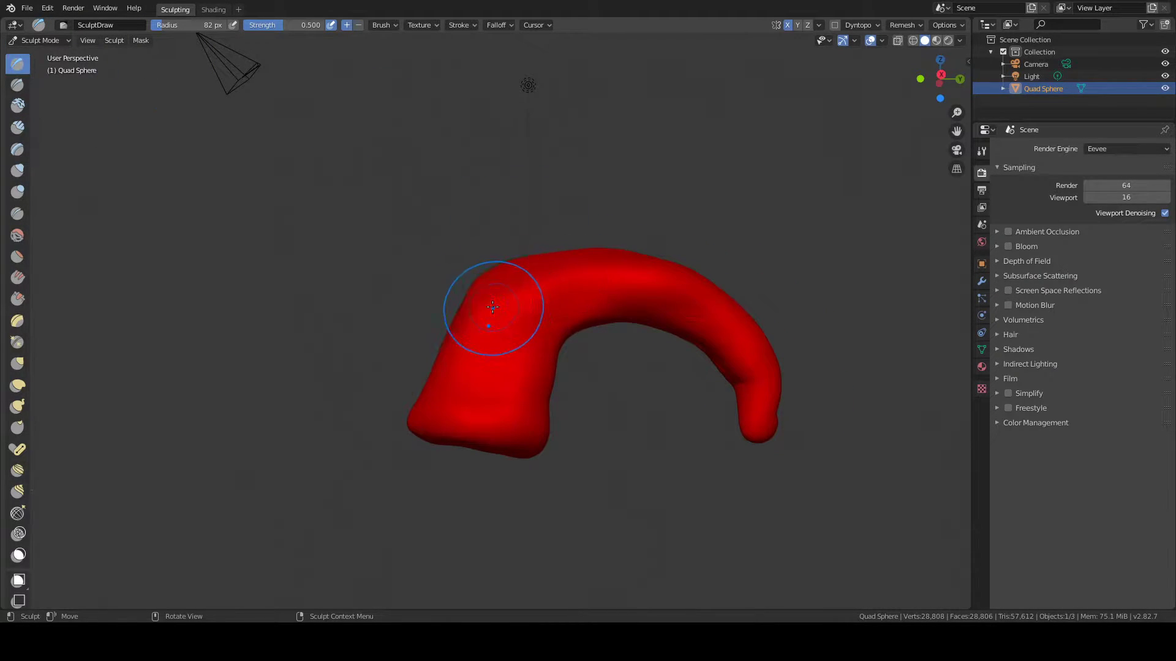
{"action": "left_click_drag", "start_coordinate": [487, 288], "coordinate": [495, 330]}
{"action": "left_click_drag", "start_coordinate": [688, 295], "coordinate": [688, 296]}
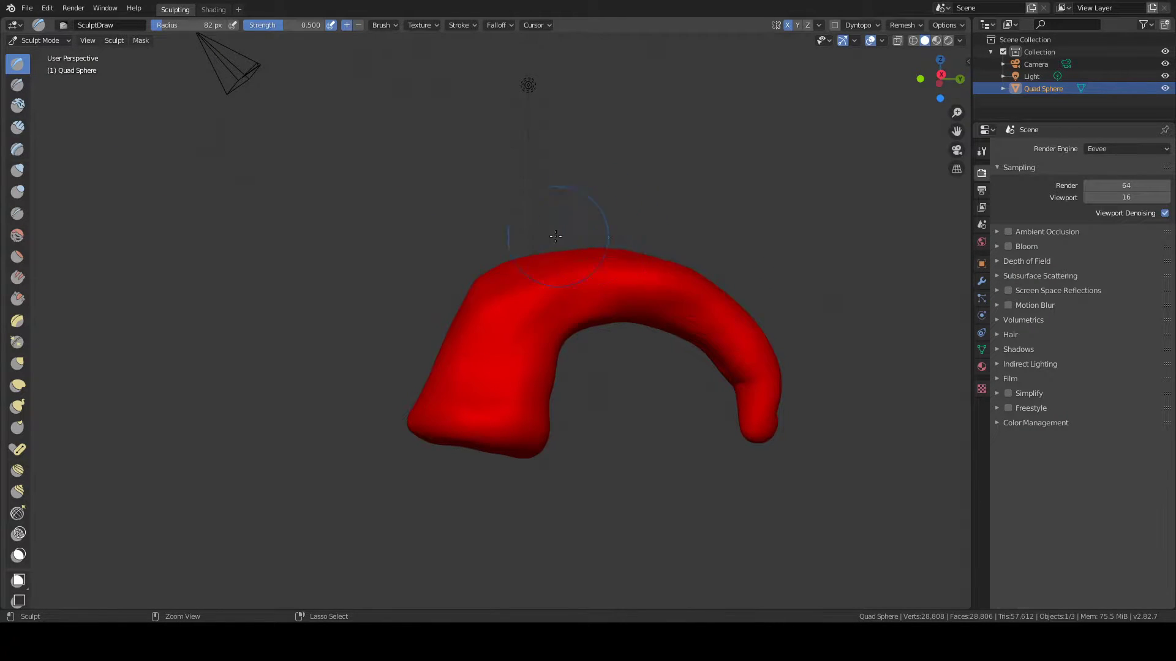
{"action": "middle_click_drag", "start_coordinate": [518, 254], "coordinate": [570, 257]}
Fill out the side of the arm's outer curve down toward the hooked tip with the Inflate brush.
{"action": "left_click", "coordinate": [18, 170]}
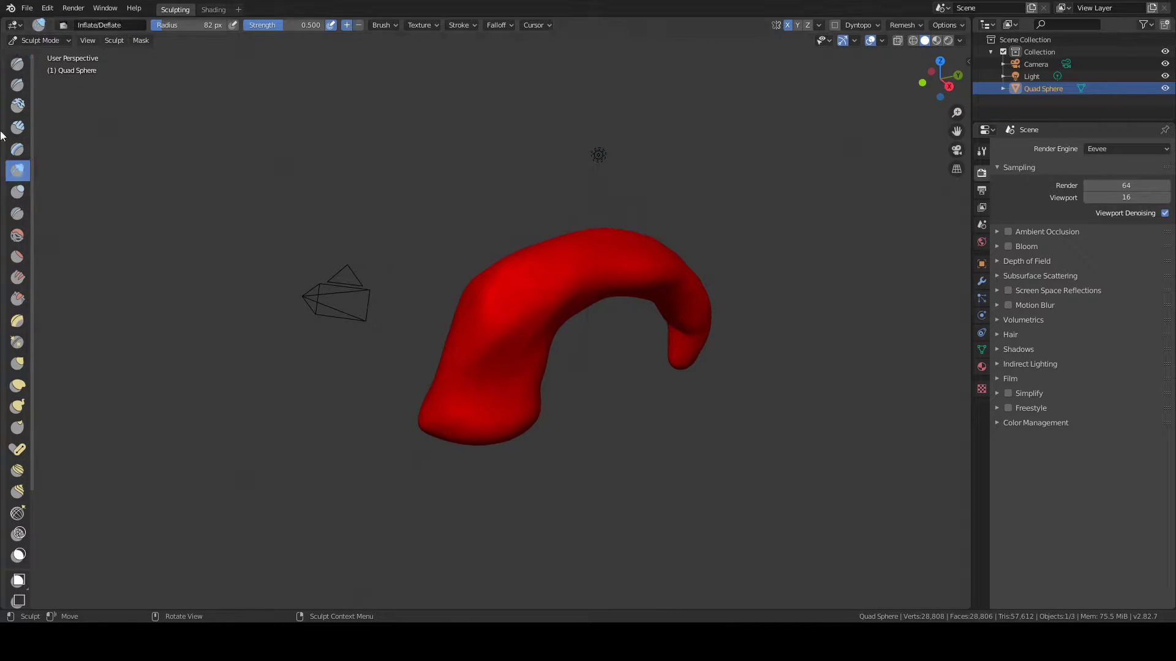
{"action": "left_click_drag", "start_coordinate": [650, 275], "coordinate": [659, 276]}
{"action": "left_click_drag", "start_coordinate": [658, 275], "coordinate": [629, 265]}
{"action": "middle_click_drag", "start_coordinate": [658, 300], "coordinate": [646, 314]}
{"action": "scroll", "coordinate": [645, 314], "scroll_direction": "up", "scroll_amount": 3}
{"action": "left_click_drag", "start_coordinate": [807, 250], "coordinate": [765, 248]}
{"action": "mouse_move", "coordinate": [763, 248]}
{"action": "left_mouse_down"}
{"action": "mouse_move", "coordinate": [761, 236]}
{"action": "mouse_move", "coordinate": [816, 250]}
{"action": "mouse_move", "coordinate": [851, 306]}
{"action": "left_mouse_up"}
Level the creases above the hooked tip and along the arm's side with the Flatten brush, raising its strength to 0.744.
{"action": "left_click", "coordinate": [17, 256]}
{"action": "mouse_move", "coordinate": [855, 313]}
{"action": "left_mouse_down"}
{"action": "mouse_move", "coordinate": [829, 233]}
{"action": "mouse_move", "coordinate": [812, 279]}
{"action": "mouse_move", "coordinate": [830, 336]}
{"action": "left_mouse_up"}
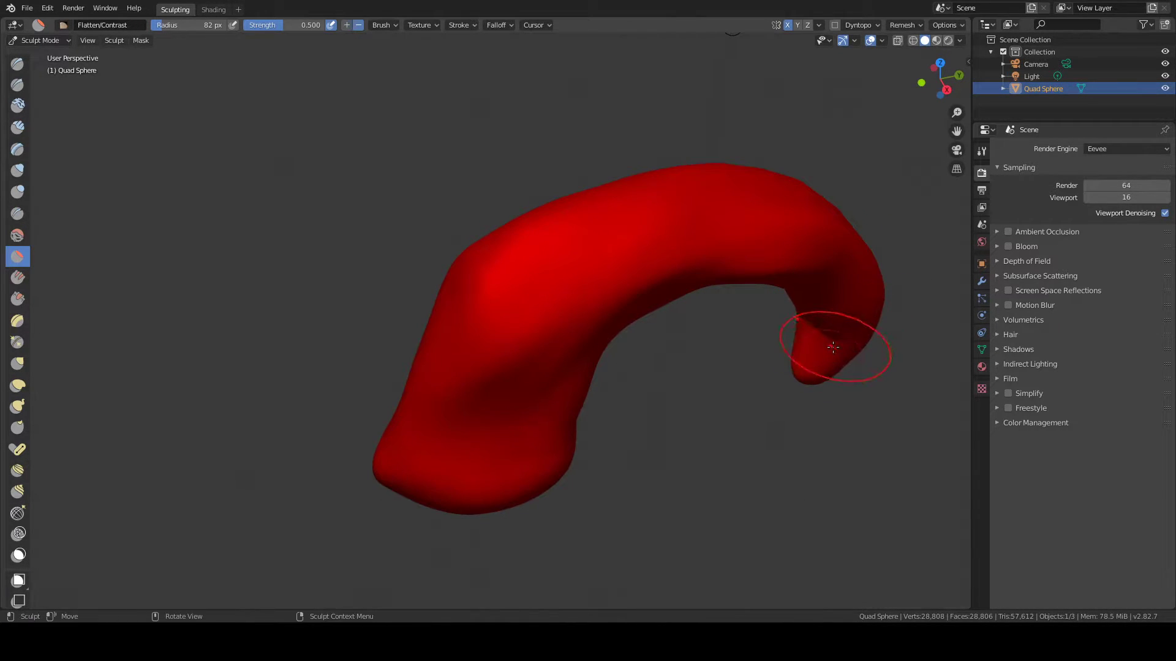
{"action": "mouse_move", "coordinate": [837, 318]}
{"action": "left_mouse_down"}
{"action": "mouse_move", "coordinate": [827, 311]}
{"action": "mouse_move", "coordinate": [838, 314]}
{"action": "left_mouse_up"}
{"action": "left_click_drag", "start_coordinate": [779, 238], "coordinate": [808, 264]}
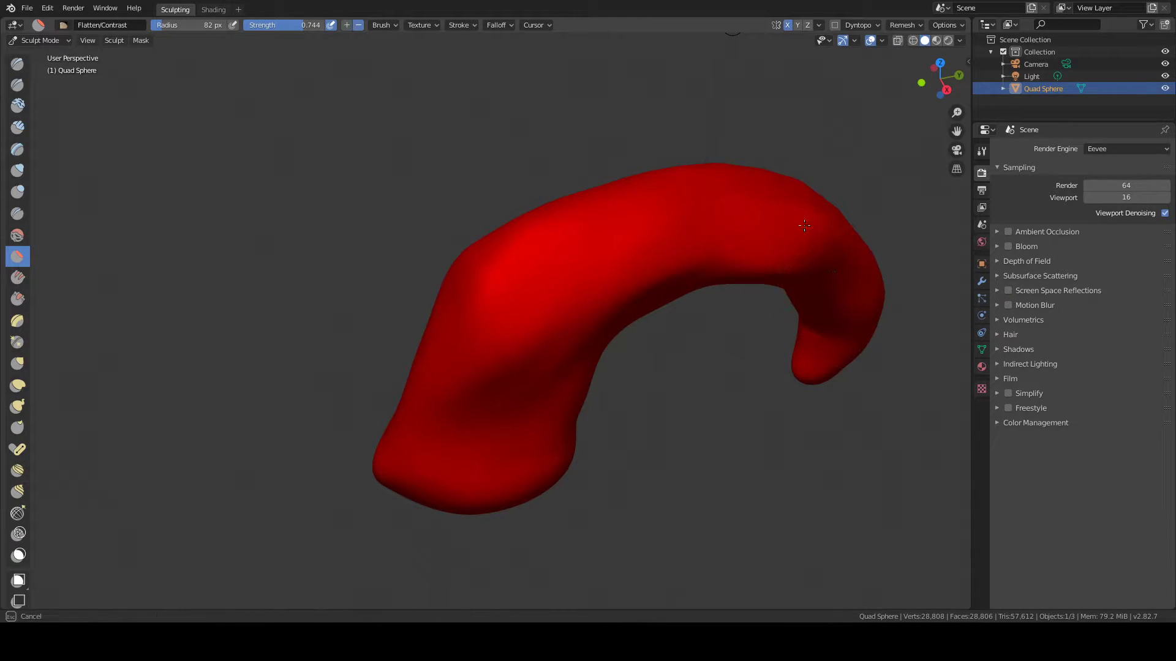
{"action": "mouse_move", "coordinate": [802, 202]}
{"action": "left_mouse_down"}
{"action": "mouse_move", "coordinate": [836, 289]}
{"action": "mouse_move", "coordinate": [682, 280]}
{"action": "left_mouse_up"}
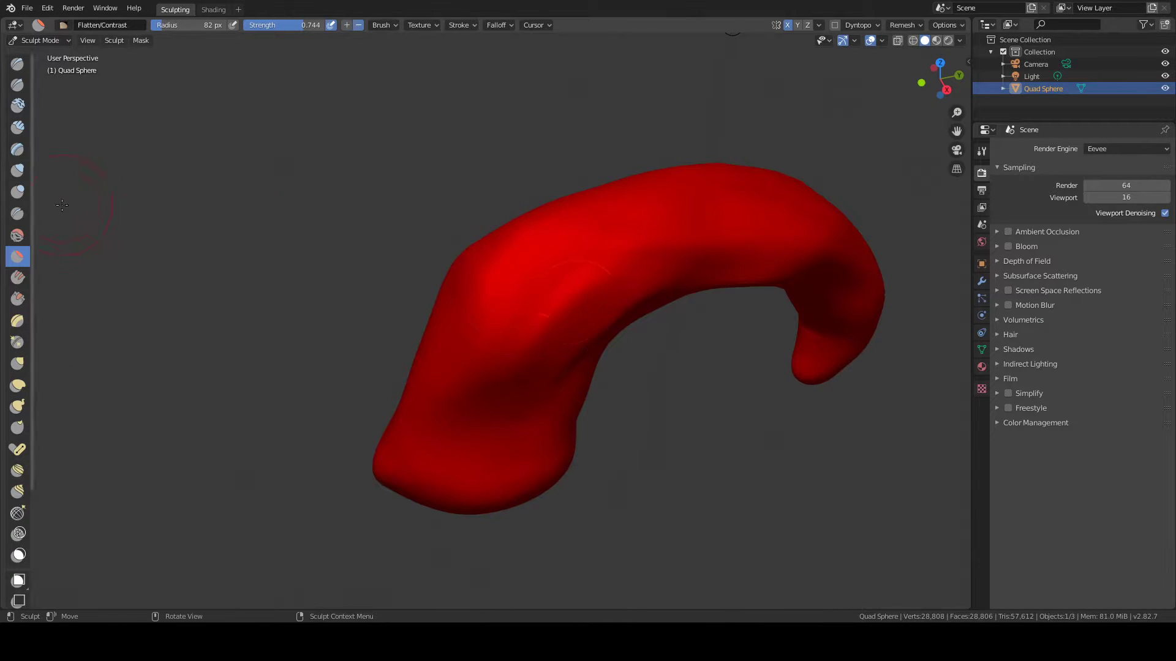
Soften the hollow on the stem's side and the inner bend with the Smooth brush at strength 0.700.
{"action": "left_click", "coordinate": [13, 239]}
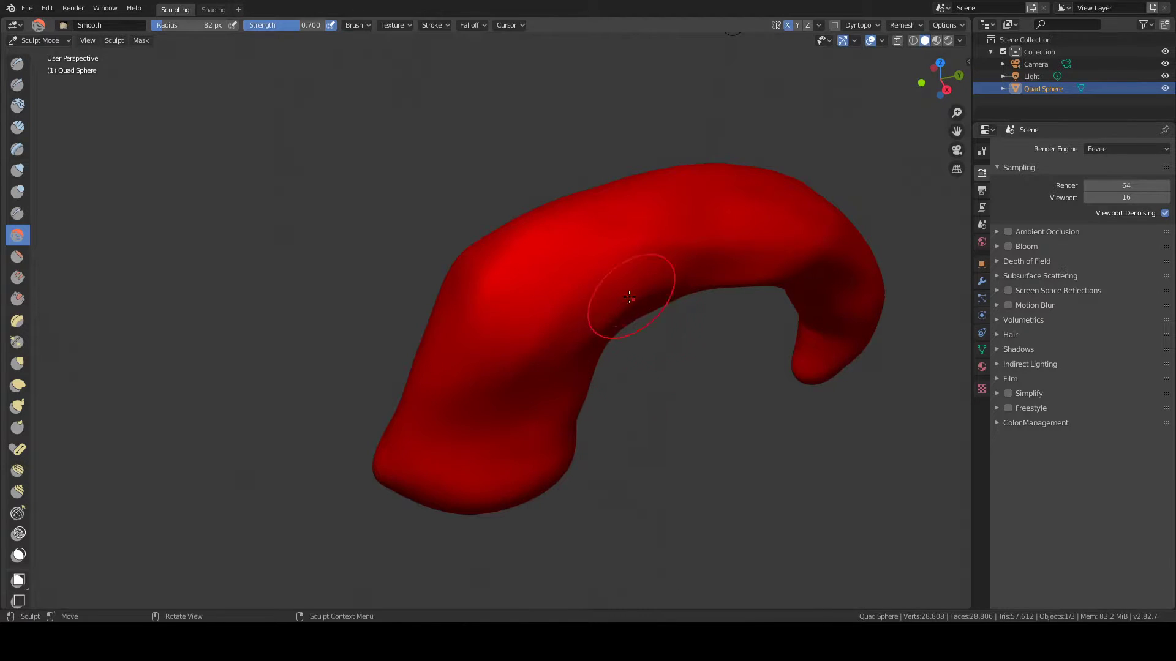
{"action": "left_click_drag", "start_coordinate": [509, 400], "coordinate": [593, 325]}
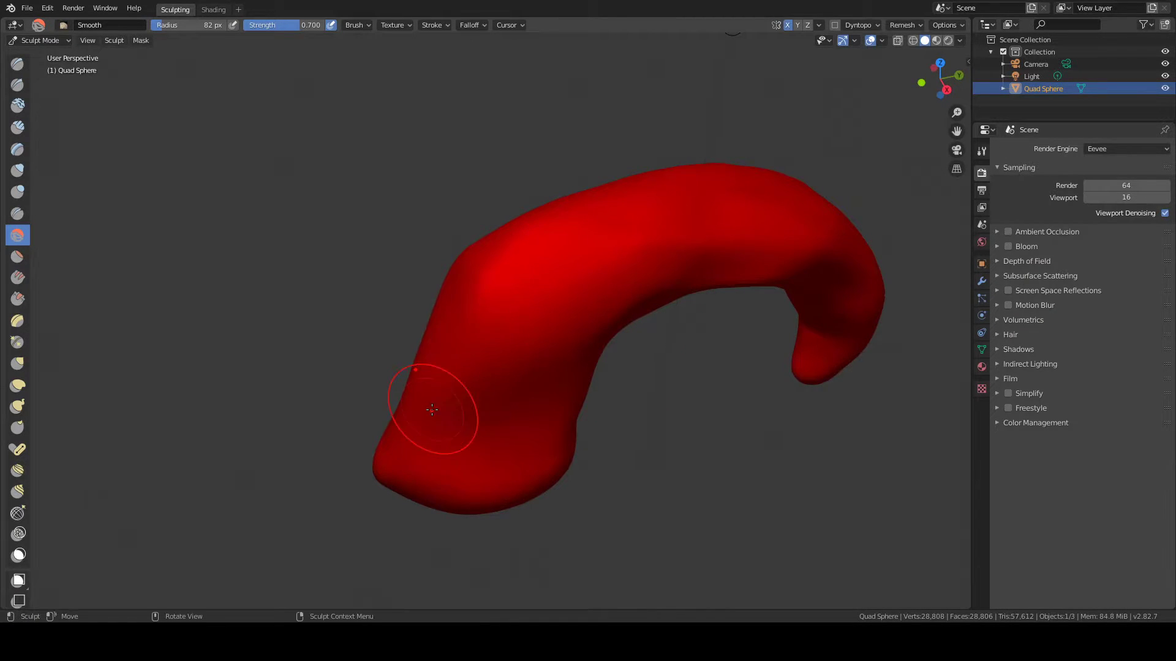
Fill out the hollow on the stem's side from the inner bend to the base with the Inflate brush at strength 0.500.
{"action": "left_click", "coordinate": [16, 169]}
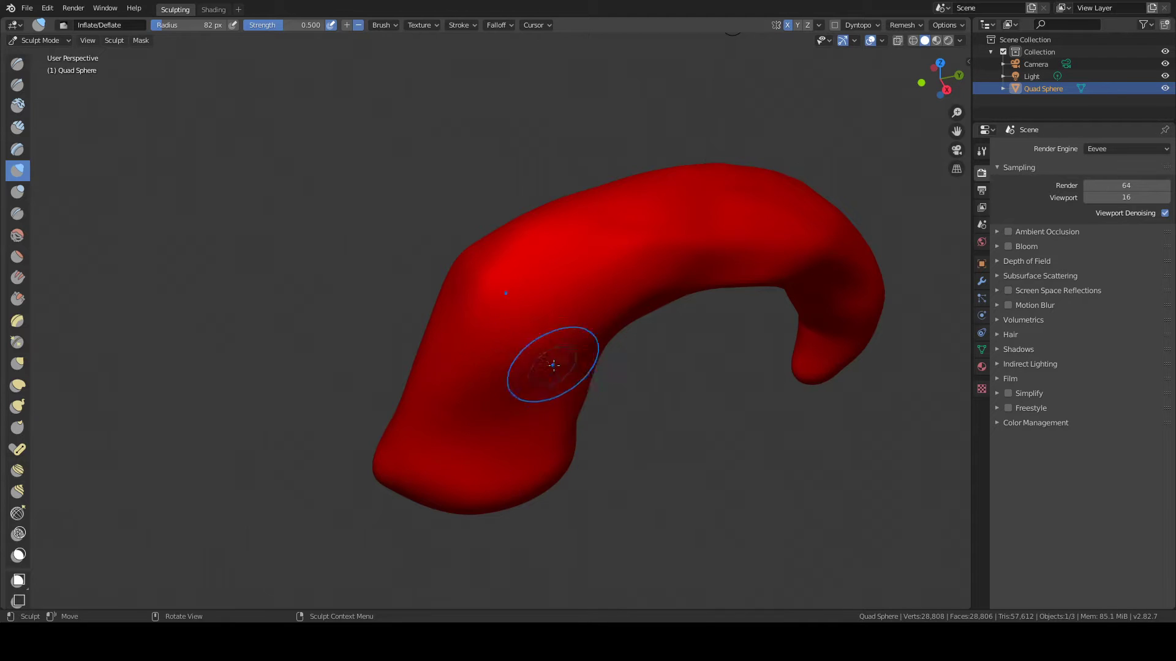
{"action": "mouse_move", "coordinate": [575, 332]}
{"action": "left_mouse_down"}
{"action": "mouse_move", "coordinate": [552, 378]}
{"action": "mouse_move", "coordinate": [549, 438]}
{"action": "mouse_move", "coordinate": [562, 360]}
{"action": "mouse_move", "coordinate": [480, 394]}
{"action": "mouse_move", "coordinate": [420, 443]}
{"action": "left_mouse_up"}
{"action": "mouse_move", "coordinate": [541, 404]}
{"action": "left_mouse_down"}
{"action": "mouse_move", "coordinate": [565, 371]}
{"action": "mouse_move", "coordinate": [507, 459]}
{"action": "mouse_move", "coordinate": [511, 439]}
{"action": "left_mouse_up"}
{"action": "left_click_drag", "start_coordinate": [511, 440], "coordinate": [542, 447]}
{"action": "left_click_drag", "start_coordinate": [450, 439], "coordinate": [537, 376]}
{"action": "mouse_move", "coordinate": [431, 398]}
{"action": "left_mouse_down"}
{"action": "mouse_move", "coordinate": [459, 438]}
{"action": "mouse_move", "coordinate": [505, 318]}
{"action": "left_mouse_up"}
{"action": "left_click_drag", "start_coordinate": [505, 312], "coordinate": [419, 367]}
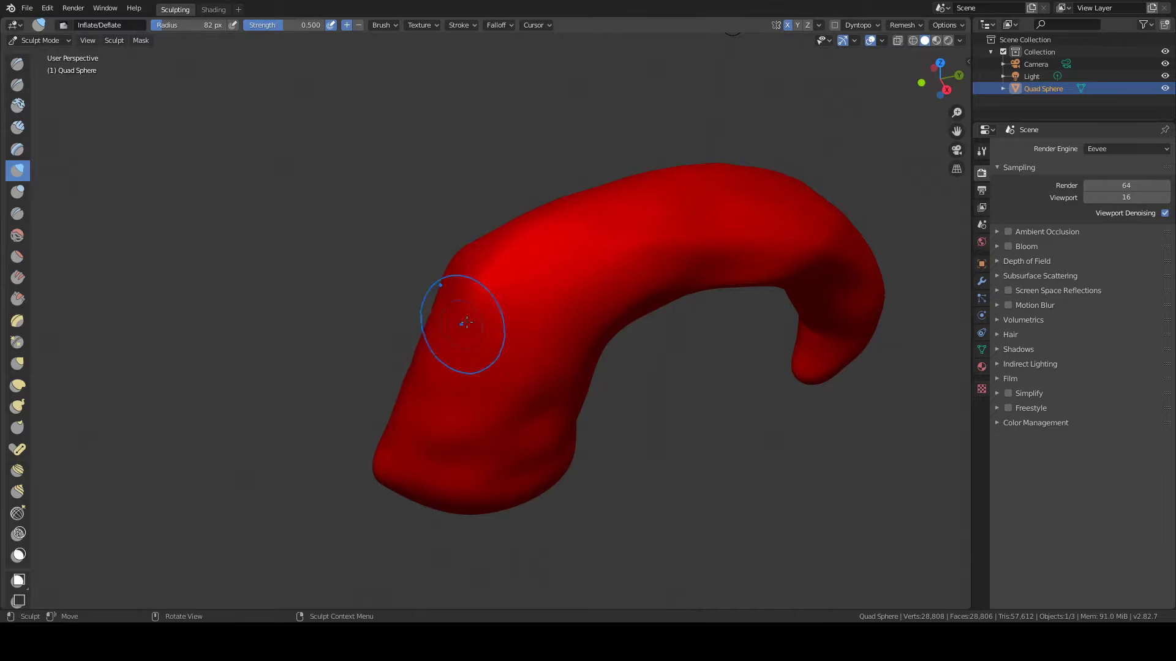
Soften the inflated lumps on the stem's side with the Smooth brush at strength 0.700.
{"action": "left_click", "coordinate": [17, 235]}
{"action": "left_click_drag", "start_coordinate": [463, 281], "coordinate": [556, 396]}
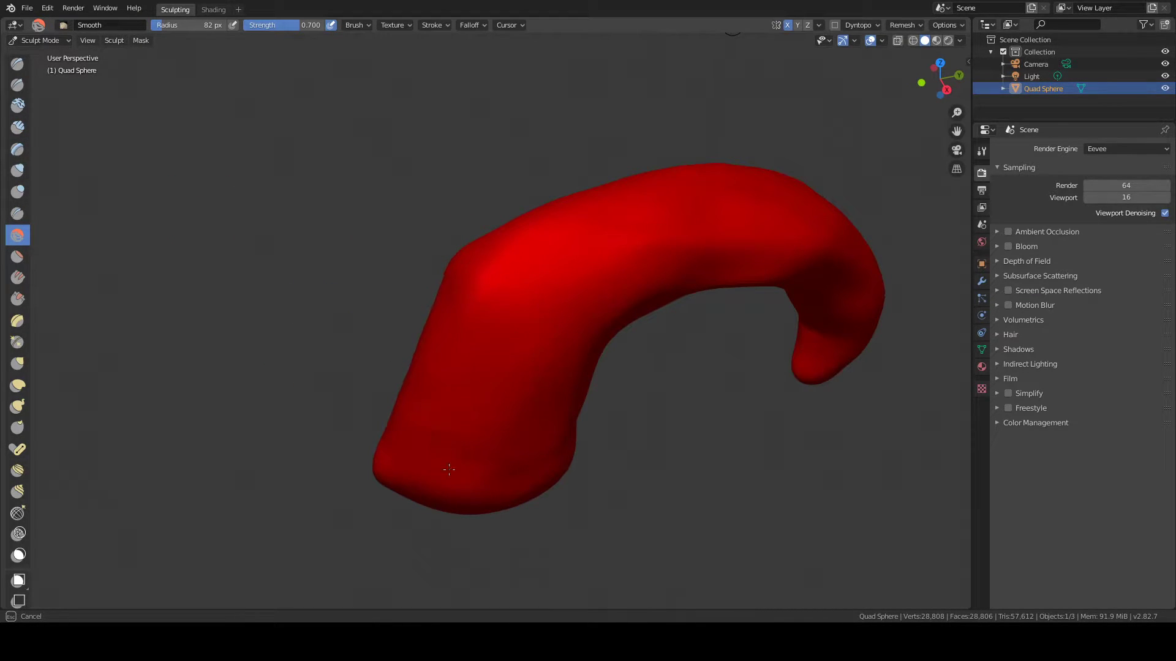
{"action": "mouse_move", "coordinate": [590, 345]}
{"action": "left_mouse_down"}
{"action": "mouse_move", "coordinate": [517, 380]}
{"action": "mouse_move", "coordinate": [538, 451]}
{"action": "mouse_move", "coordinate": [404, 465]}
{"action": "mouse_move", "coordinate": [385, 356]}
{"action": "mouse_move", "coordinate": [431, 464]}
{"action": "left_mouse_up"}
{"action": "mouse_move", "coordinate": [456, 392]}
{"action": "left_mouse_down"}
{"action": "mouse_move", "coordinate": [473, 276]}
{"action": "mouse_move", "coordinate": [488, 275]}
{"action": "left_mouse_up"}
Round off the shoulder above the stem and the top of the arm's outer curve with the Smooth brush.
{"action": "middle_click_drag", "start_coordinate": [488, 275], "coordinate": [460, 267]}
{"action": "left_click_drag", "start_coordinate": [462, 268], "coordinate": [553, 205]}
{"action": "left_click_drag", "start_coordinate": [487, 257], "coordinate": [505, 240]}
{"action": "left_click_drag", "start_coordinate": [466, 272], "coordinate": [486, 255]}
{"action": "mouse_move", "coordinate": [430, 300]}
{"action": "left_mouse_down"}
{"action": "mouse_move", "coordinate": [376, 407]}
{"action": "mouse_move", "coordinate": [520, 236]}
{"action": "mouse_move", "coordinate": [594, 211]}
{"action": "left_mouse_up"}
{"action": "mouse_move", "coordinate": [781, 202]}
{"action": "left_mouse_down"}
{"action": "mouse_move", "coordinate": [747, 202]}
{"action": "mouse_move", "coordinate": [781, 191]}
{"action": "mouse_move", "coordinate": [918, 279]}
{"action": "mouse_move", "coordinate": [802, 215]}
{"action": "left_mouse_up"}
Even out the arm's side between the shoulder and the hooked end with the Smooth brush.
{"action": "scroll", "coordinate": [771, 224], "scroll_direction": "down", "scroll_amount": 3}
{"action": "scroll", "coordinate": [691, 254], "scroll_direction": "up", "scroll_amount": 2}
{"action": "middle_click_drag", "start_coordinate": [721, 273], "coordinate": [777, 249]}
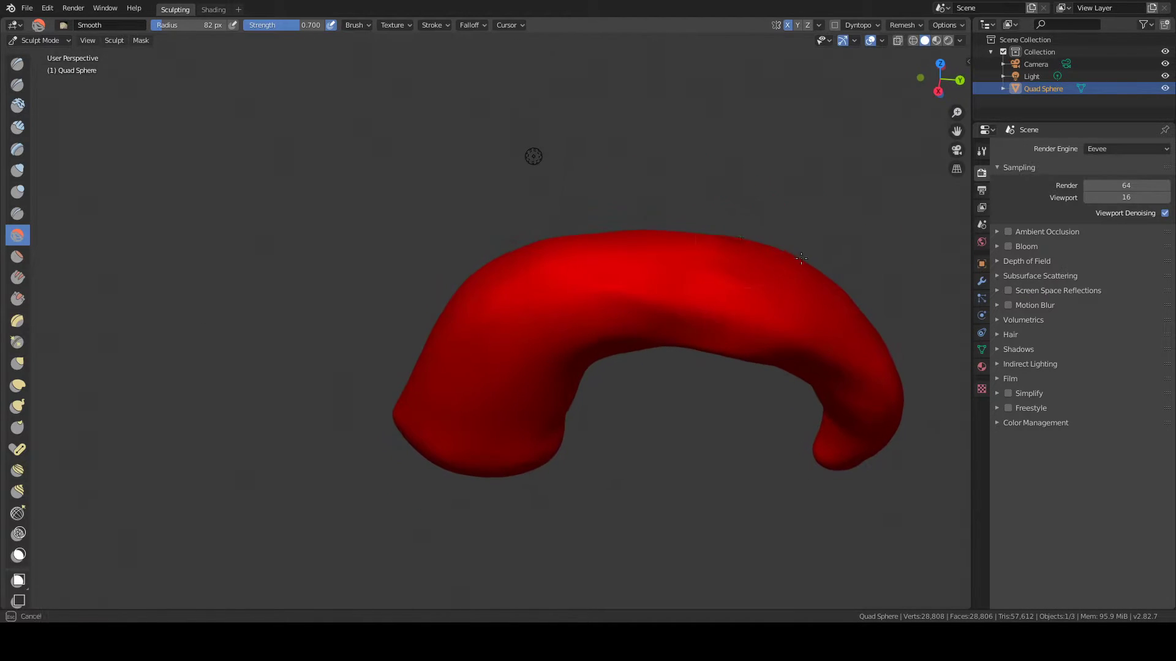
{"action": "left_click_drag", "start_coordinate": [889, 431], "coordinate": [882, 444]}
{"action": "left_click_drag", "start_coordinate": [582, 316], "coordinate": [640, 348]}
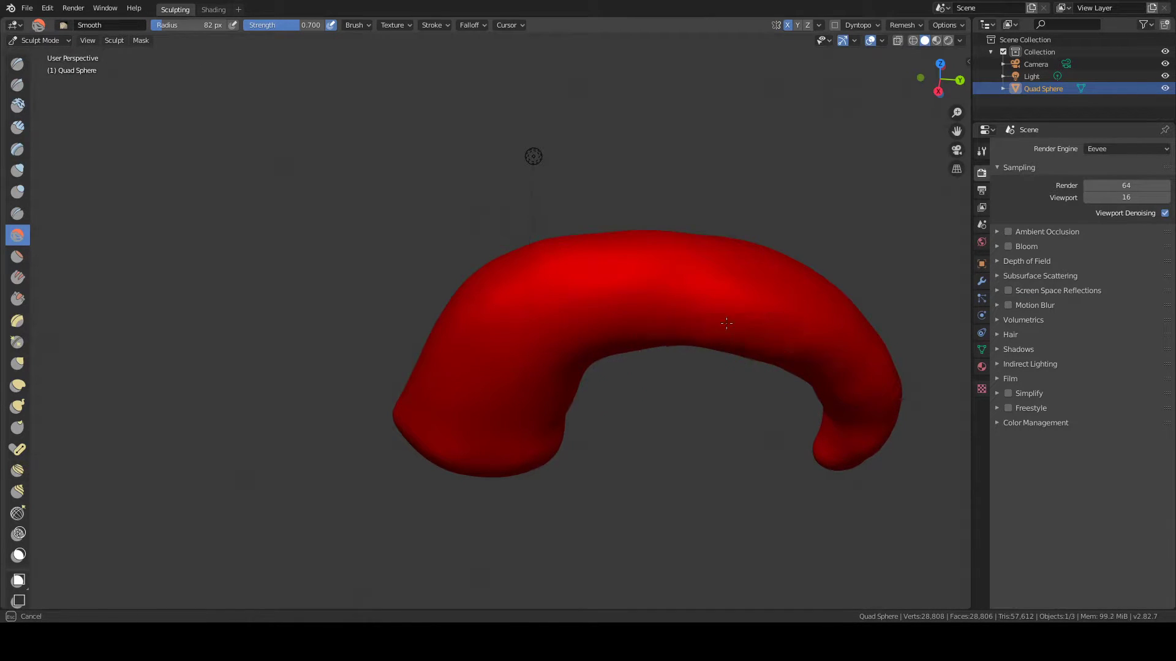
{"action": "left_click_drag", "start_coordinate": [653, 274], "coordinate": [786, 326]}
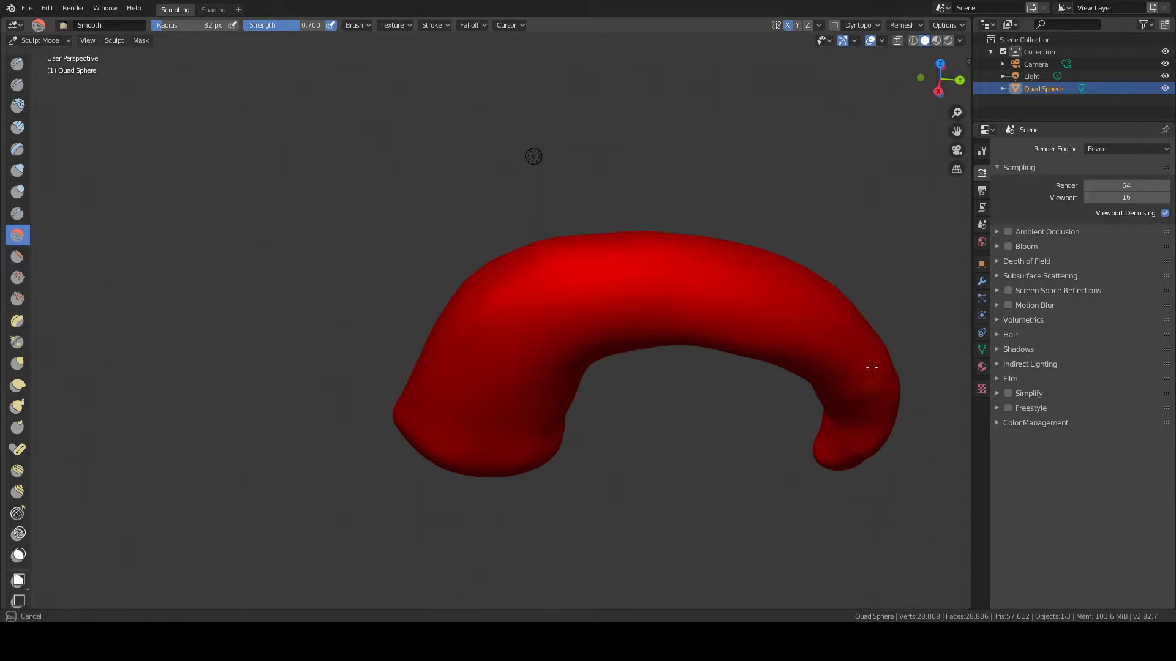
Smooth the bend around the hooked tip and touch up the stem's side.
{"action": "left_click_drag", "start_coordinate": [860, 416], "coordinate": [856, 354]}
{"action": "left_click_drag", "start_coordinate": [852, 456], "coordinate": [842, 411]}
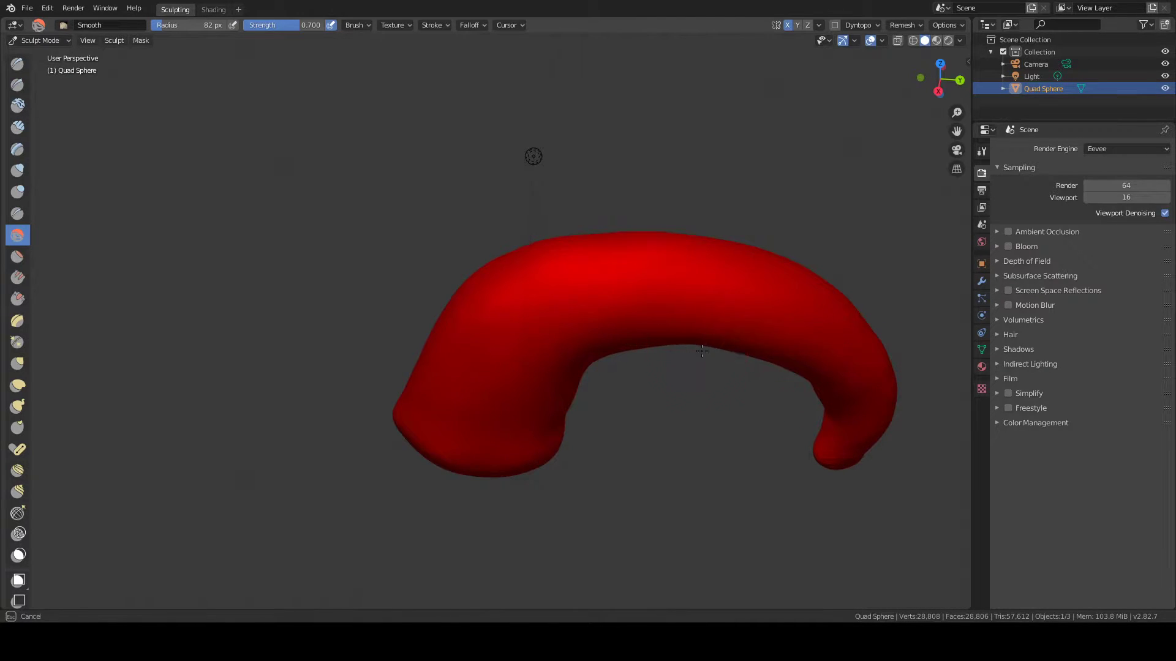
{"action": "left_click_drag", "start_coordinate": [849, 370], "coordinate": [848, 367]}
{"action": "left_click_drag", "start_coordinate": [490, 378], "coordinate": [462, 371]}
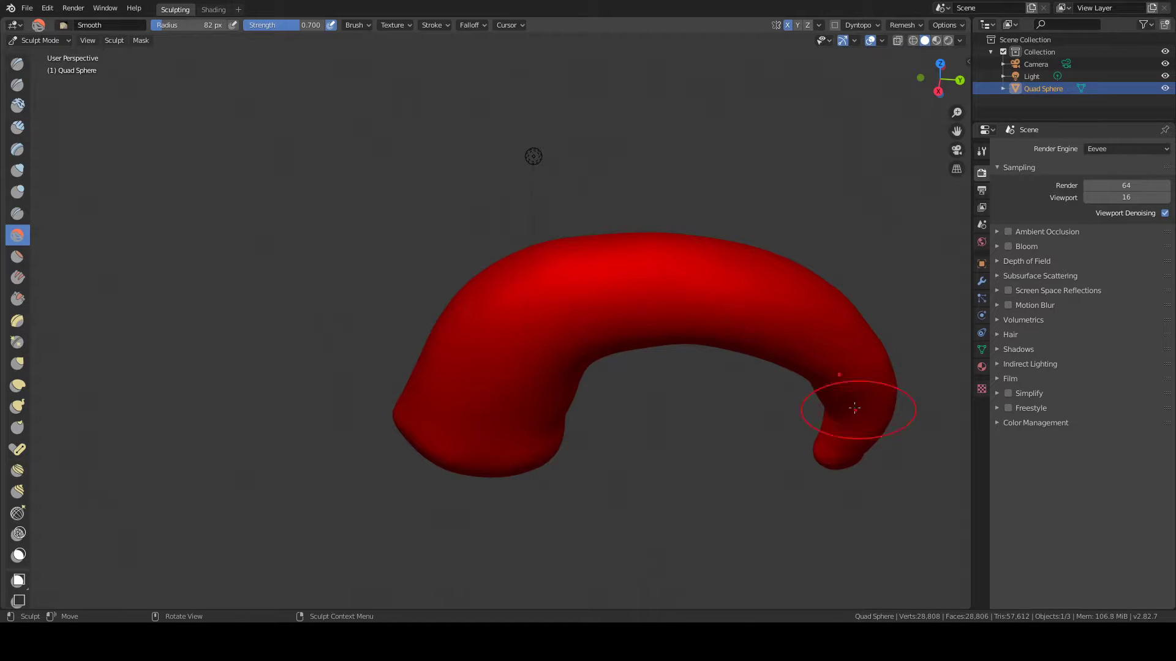
Smooth away the knob at the end of the arm into a rounded taper.
{"action": "middle_click_drag", "start_coordinate": [879, 385], "coordinate": [871, 347]}
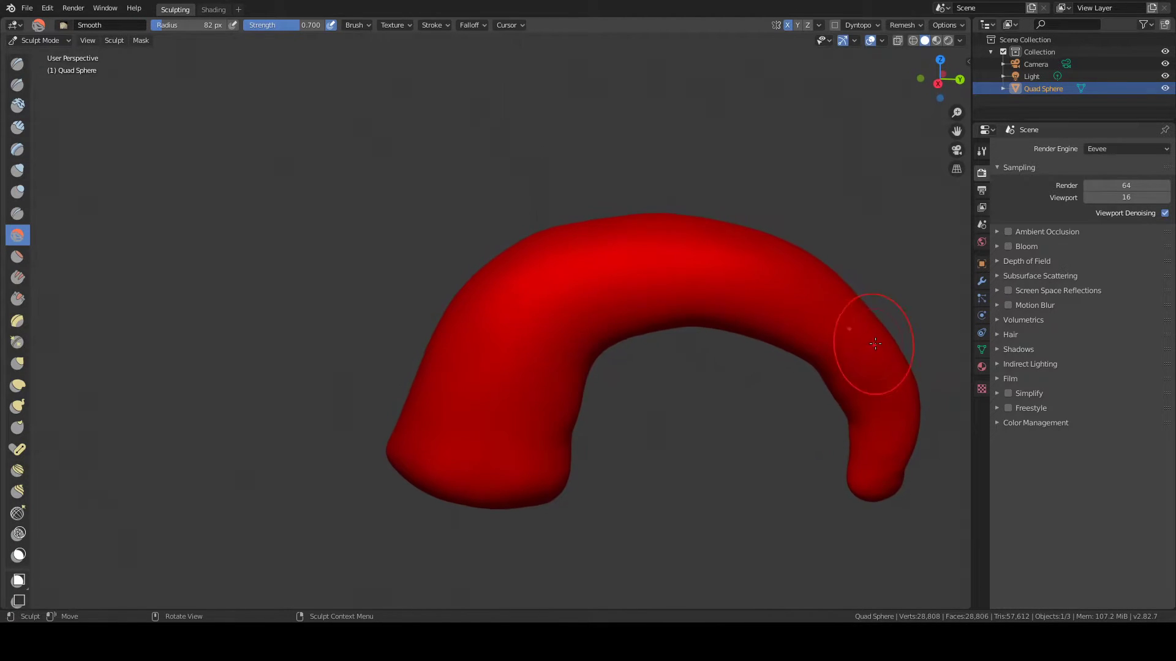
{"action": "scroll", "coordinate": [491, 310], "scroll_direction": "up", "scroll_amount": 3}
{"action": "scroll", "coordinate": [656, 349], "scroll_direction": "down", "scroll_amount": 7}
{"action": "scroll", "coordinate": [738, 387], "scroll_direction": "up", "scroll_amount": 4}
{"action": "scroll", "coordinate": [329, 233], "scroll_direction": "up", "scroll_amount": 1}
{"action": "scroll", "coordinate": [343, 254], "scroll_direction": "down", "scroll_amount": 4}
{"action": "scroll", "coordinate": [814, 462], "scroll_direction": "up", "scroll_amount": 1}
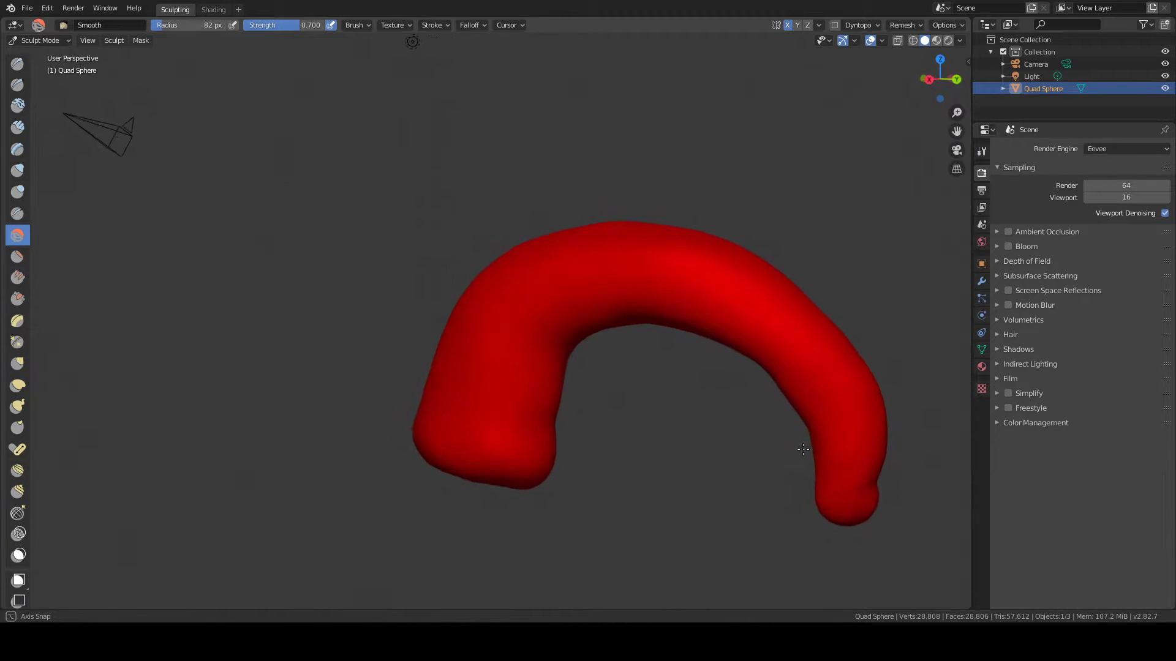
{"action": "middle_click_drag", "start_coordinate": [872, 377], "coordinate": [842, 364]}
{"action": "mouse_move", "coordinate": [843, 364]}
{"action": "left_mouse_down"}
{"action": "mouse_move", "coordinate": [850, 376]}
{"action": "mouse_move", "coordinate": [846, 337]}
{"action": "mouse_move", "coordinate": [869, 465]}
{"action": "mouse_move", "coordinate": [838, 525]}
{"action": "mouse_move", "coordinate": [803, 490]}
{"action": "mouse_move", "coordinate": [824, 511]}
{"action": "mouse_move", "coordinate": [801, 442]}
{"action": "left_mouse_up"}
{"action": "middle_click_drag", "start_coordinate": [800, 431], "coordinate": [772, 422]}
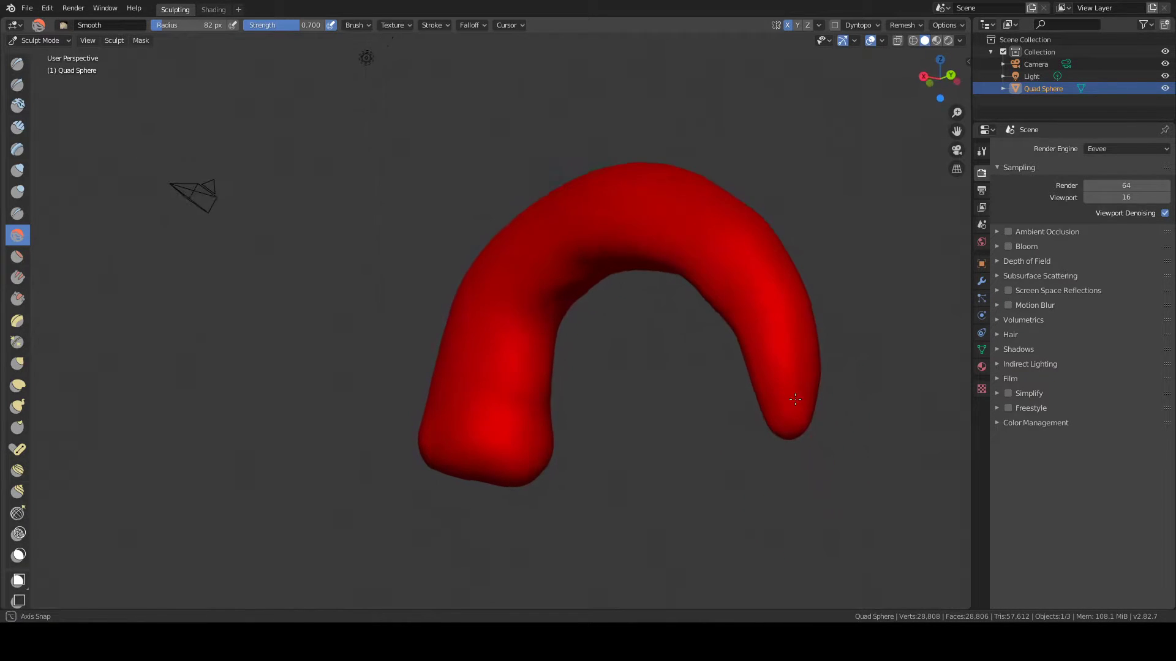
Pull the arm's tip downward and inward into a longer point with the Grab brush at strength 0.400.
{"action": "left_click", "coordinate": [17, 363]}
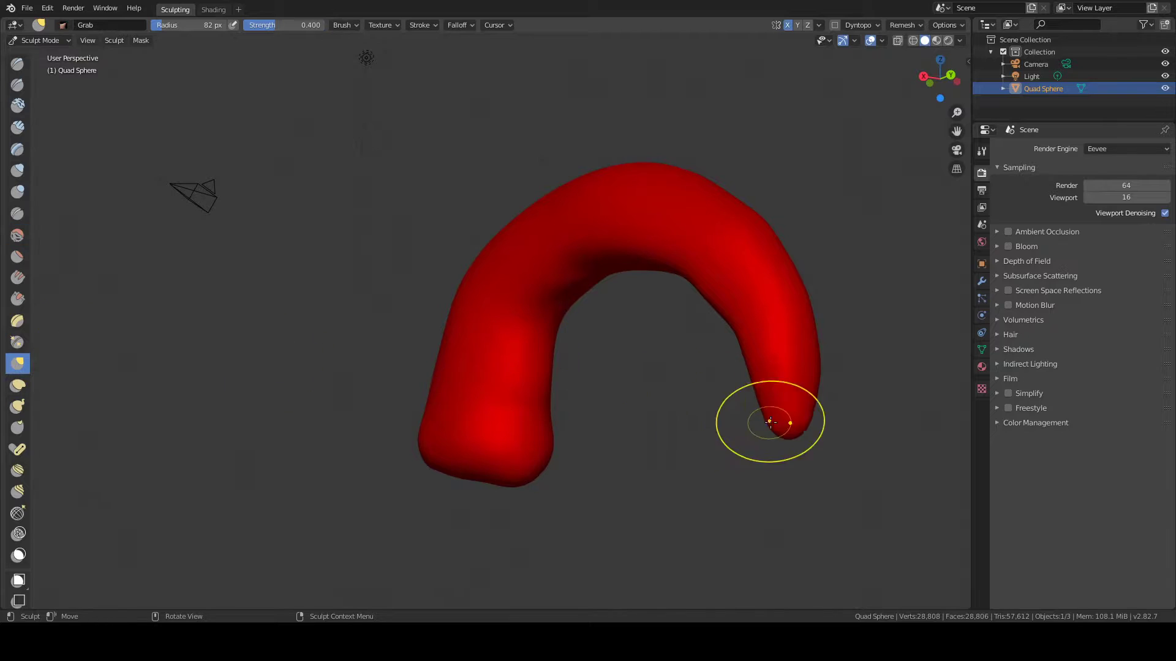
{"action": "left_click_drag", "start_coordinate": [790, 434], "coordinate": [790, 438]}
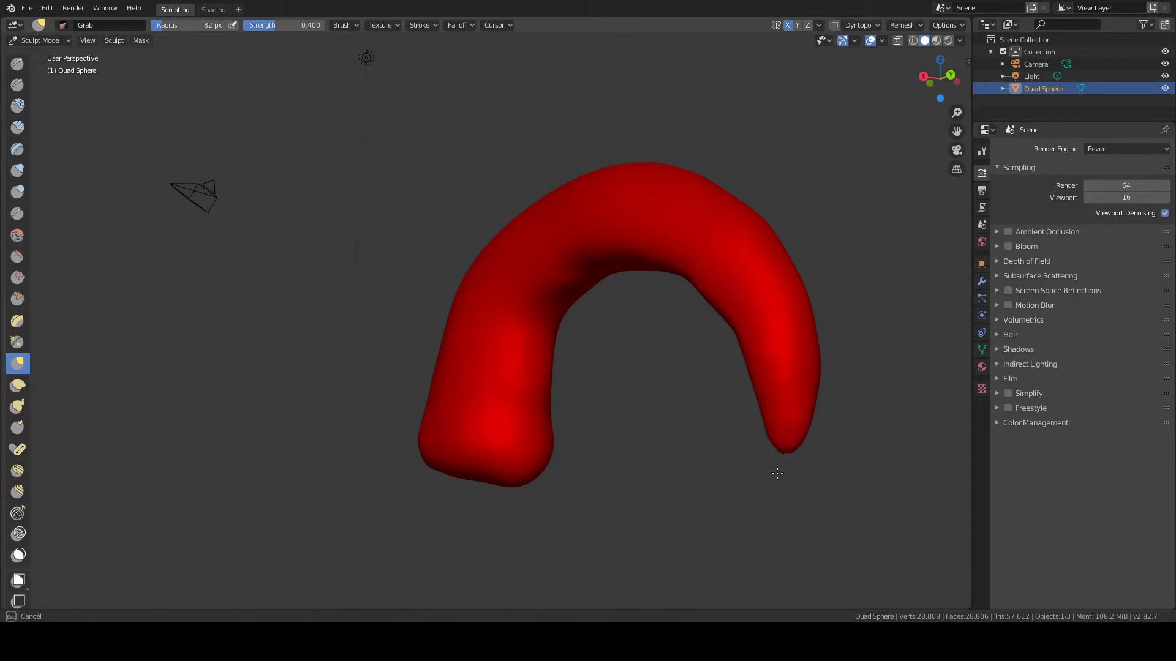
{"action": "left_click_drag", "start_coordinate": [751, 499], "coordinate": [747, 498]}
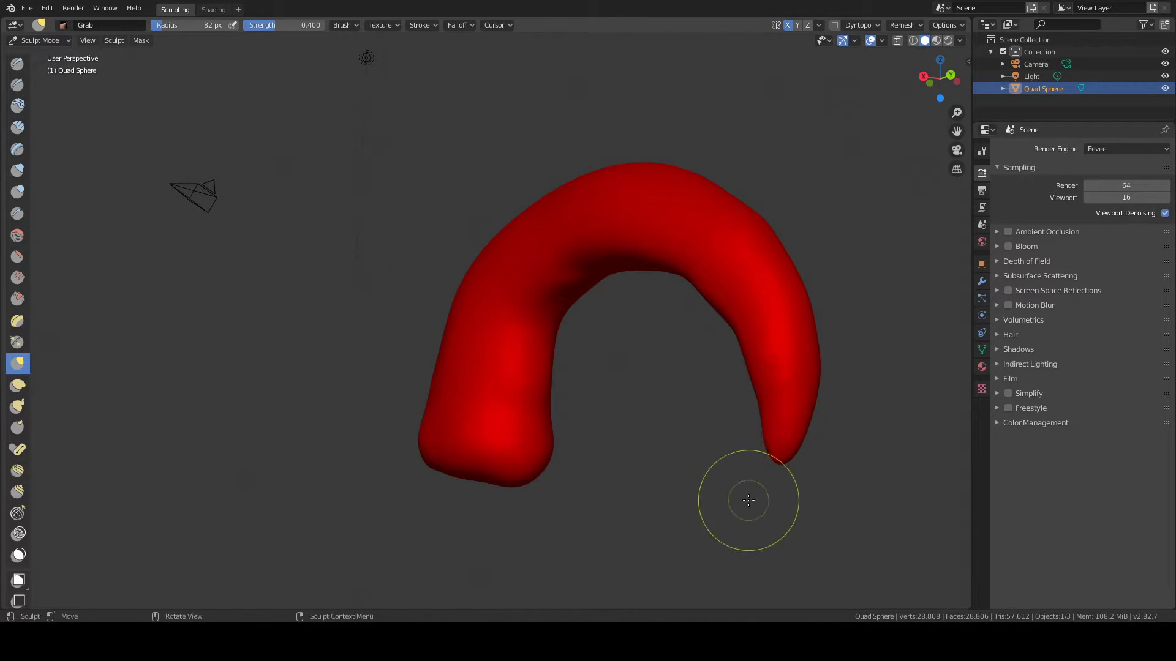
Smooth the dent on the arm's inner side down to the pointed tip with the Smooth brush.
{"action": "left_click", "coordinate": [17, 256]}
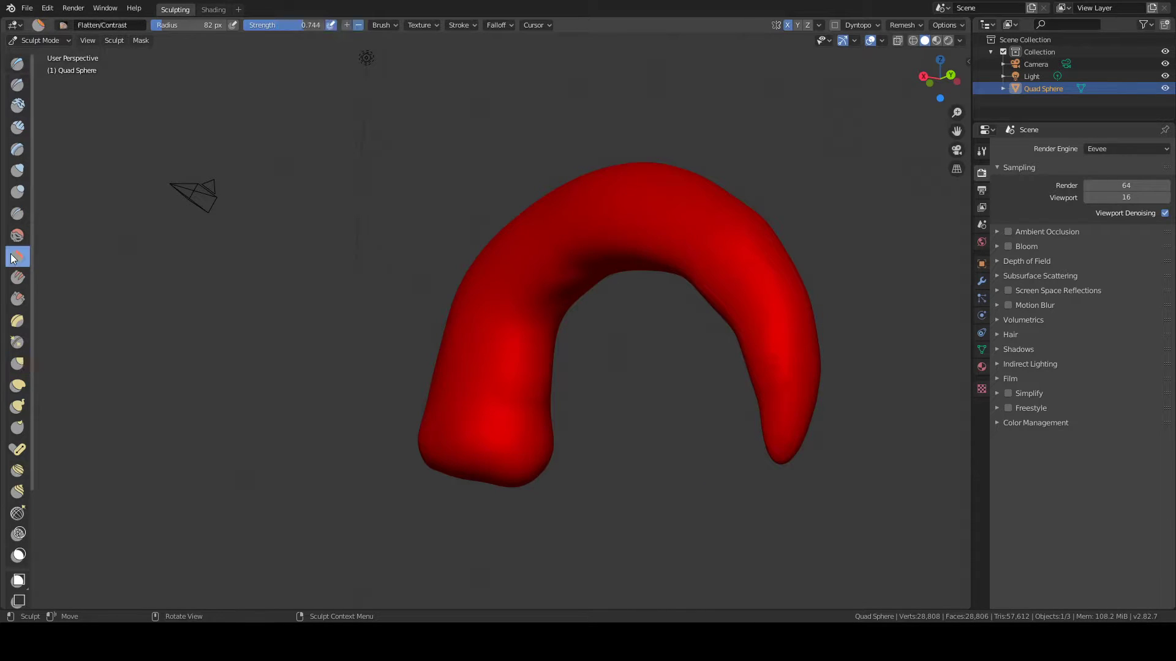
{"action": "middle_click_drag", "start_coordinate": [686, 319], "coordinate": [732, 312]}
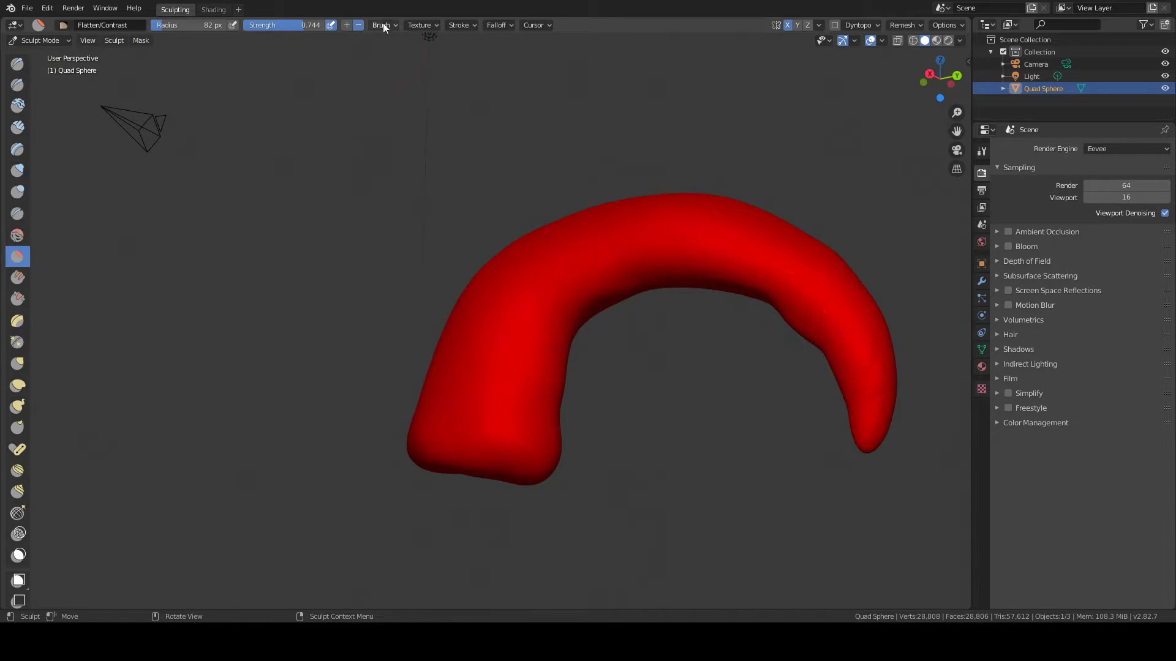
{"action": "left_click", "coordinate": [17, 235]}
{"action": "mouse_move", "coordinate": [787, 315]}
{"action": "left_mouse_down"}
{"action": "mouse_move", "coordinate": [811, 338]}
{"action": "mouse_move", "coordinate": [698, 283]}
{"action": "mouse_move", "coordinate": [813, 343]}
{"action": "mouse_move", "coordinate": [865, 425]}
{"action": "left_mouse_up"}
{"action": "left_click_drag", "start_coordinate": [824, 362], "coordinate": [861, 410]}
Slim the arm's front face and tapering end by smoothing from the top of the arch toward the tip.
{"action": "mouse_move", "coordinate": [713, 284]}
{"action": "middle_mouse_down"}
{"action": "mouse_move", "coordinate": [600, 279]}
{"action": "mouse_move", "coordinate": [563, 260]}
{"action": "middle_mouse_up"}
{"action": "scroll", "coordinate": [566, 263], "scroll_direction": "down", "scroll_amount": 2}
{"action": "middle_click_drag", "start_coordinate": [506, 325], "coordinate": [545, 338]}
{"action": "left_click_drag", "start_coordinate": [479, 309], "coordinate": [513, 388]}
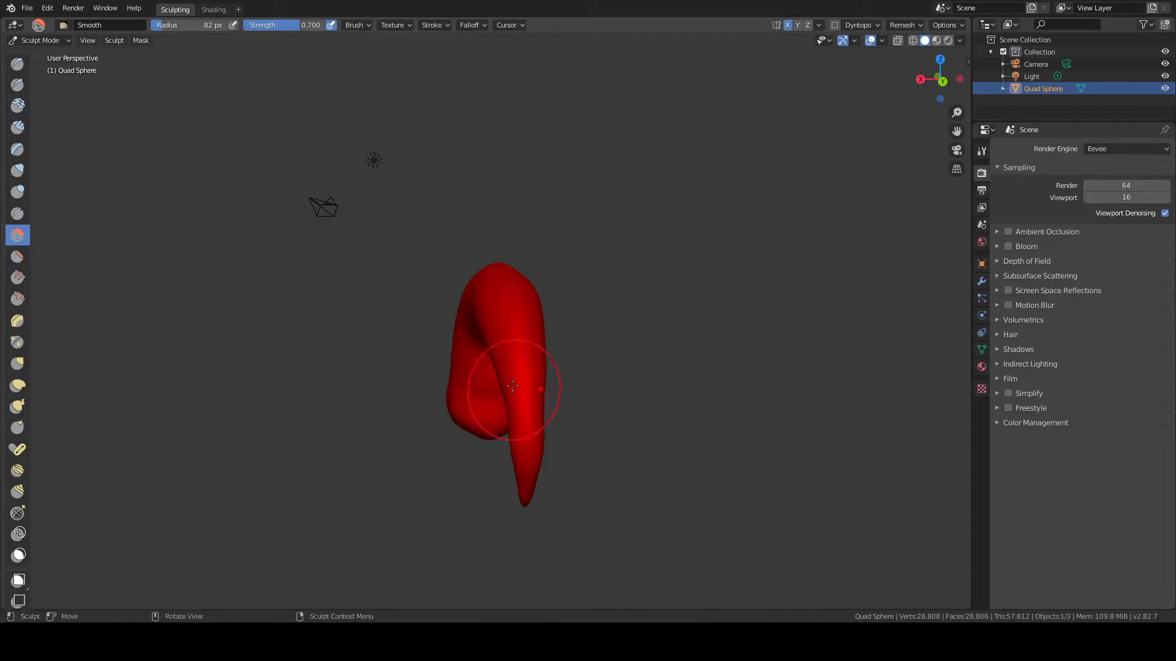
{"action": "scroll", "coordinate": [521, 484], "scroll_direction": "up", "scroll_amount": 2}
{"action": "scroll", "coordinate": [518, 484], "scroll_direction": "down", "scroll_amount": 2}
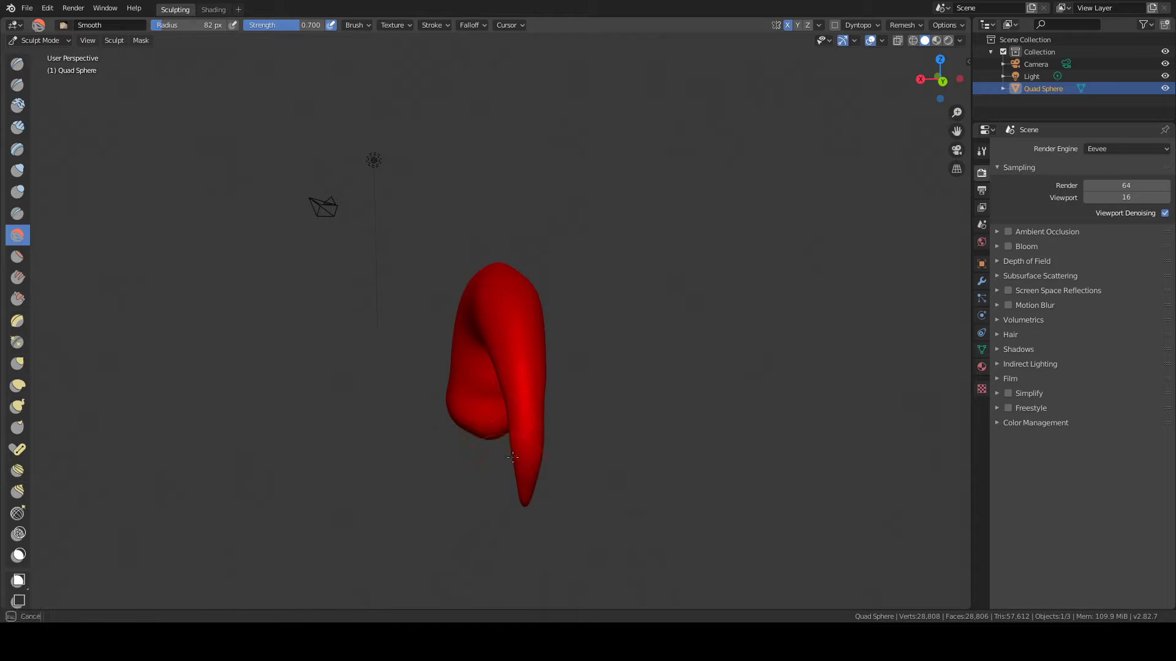
{"action": "middle_click_drag", "start_coordinate": [419, 390], "coordinate": [524, 310]}
{"action": "mouse_move", "coordinate": [524, 311]}
{"action": "left_mouse_down"}
{"action": "mouse_move", "coordinate": [558, 317]}
{"action": "mouse_move", "coordinate": [534, 371]}
{"action": "mouse_move", "coordinate": [548, 361]}
{"action": "mouse_move", "coordinate": [528, 365]}
{"action": "left_mouse_up"}
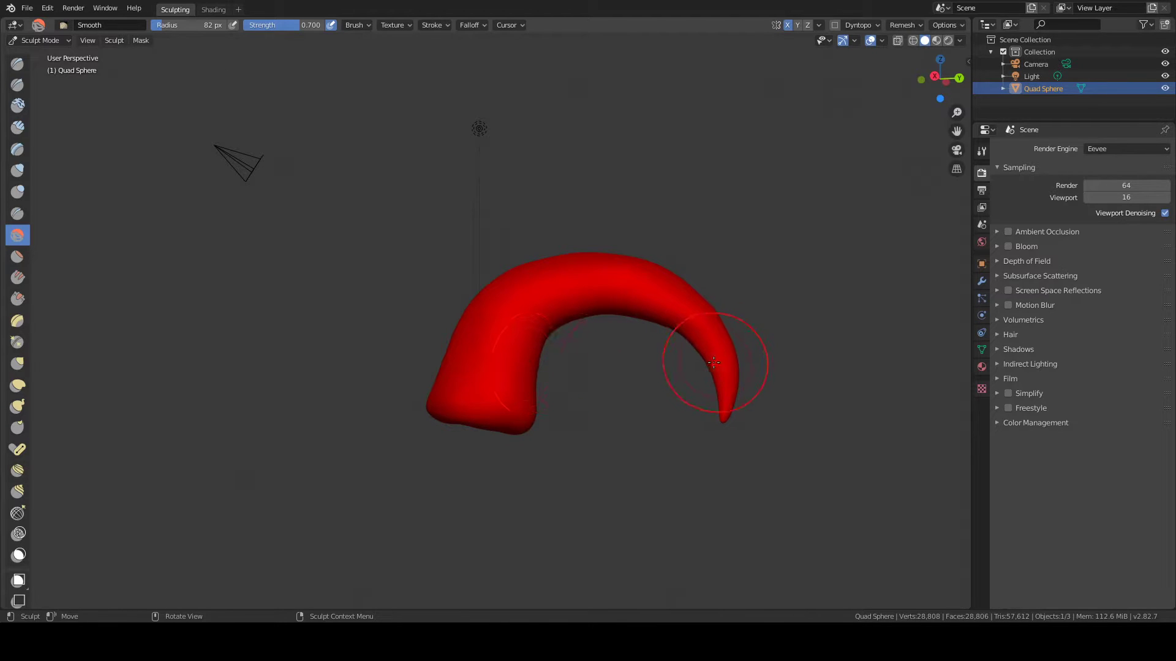
Smooth the inner bend beside the stem and the arm's side toward the tapered end.
{"action": "mouse_move", "coordinate": [689, 326]}
{"action": "middle_mouse_down"}
{"action": "mouse_move", "coordinate": [680, 331]}
{"action": "mouse_move", "coordinate": [704, 343]}
{"action": "mouse_move", "coordinate": [641, 322]}
{"action": "middle_mouse_up"}
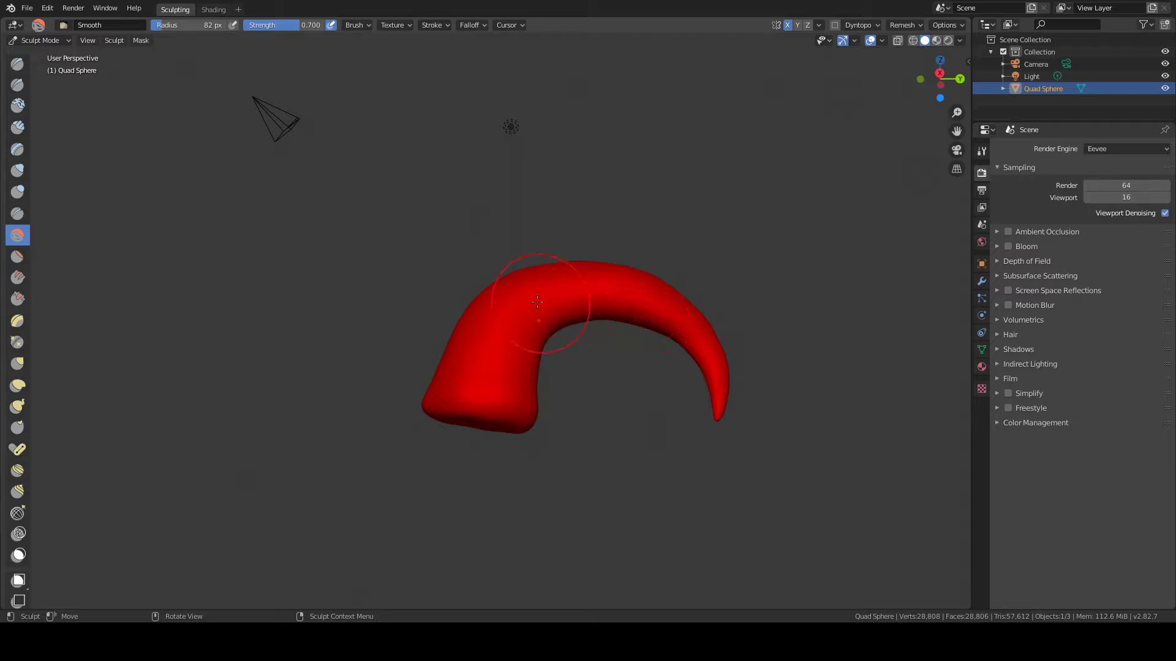
{"action": "left_click_drag", "start_coordinate": [538, 355], "coordinate": [543, 355]}
{"action": "scroll", "coordinate": [665, 327], "scroll_direction": "up", "scroll_amount": 2}
{"action": "middle_click_drag", "start_coordinate": [663, 327], "coordinate": [664, 303]}
{"action": "mouse_move", "coordinate": [649, 301]}
{"action": "left_mouse_down"}
{"action": "mouse_move", "coordinate": [660, 319]}
{"action": "mouse_move", "coordinate": [755, 331]}
{"action": "mouse_move", "coordinate": [717, 333]}
{"action": "left_mouse_up"}
{"action": "middle_click_drag", "start_coordinate": [691, 349], "coordinate": [690, 352]}
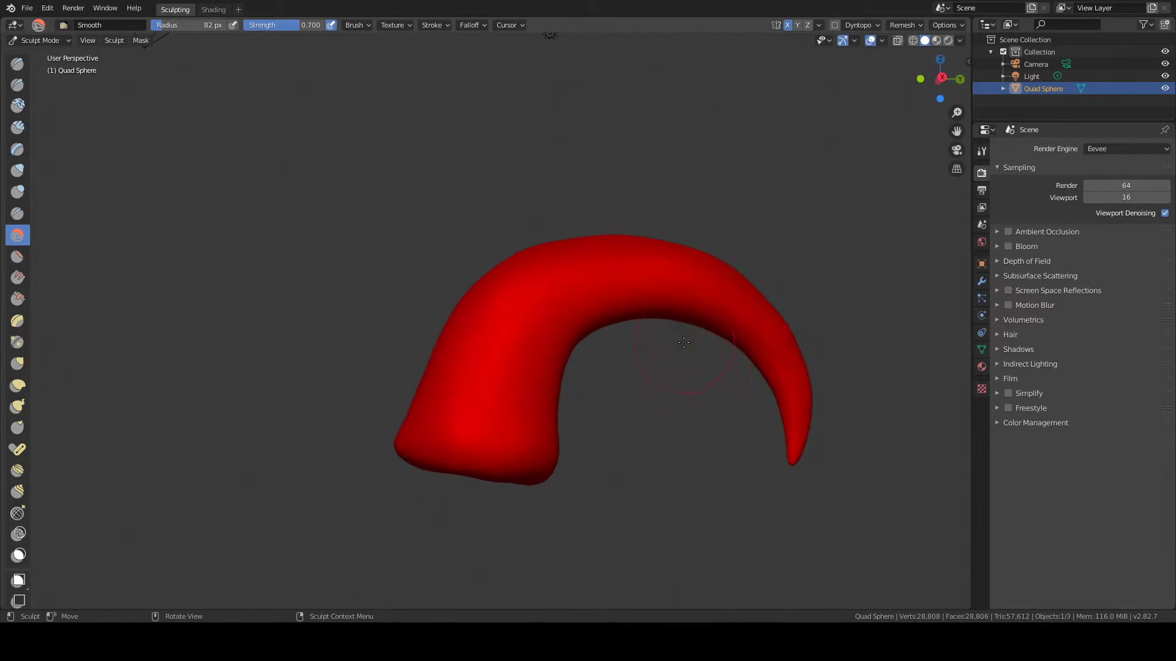
{"action": "left_click_drag", "start_coordinate": [737, 299], "coordinate": [758, 311]}
Thicken the back of the stem and the shoulder's side with the Inflate brush at strength 0.500.
{"action": "middle_click_drag", "start_coordinate": [809, 371], "coordinate": [563, 240]}
{"action": "middle_click_drag", "start_coordinate": [477, 294], "coordinate": [579, 276]}
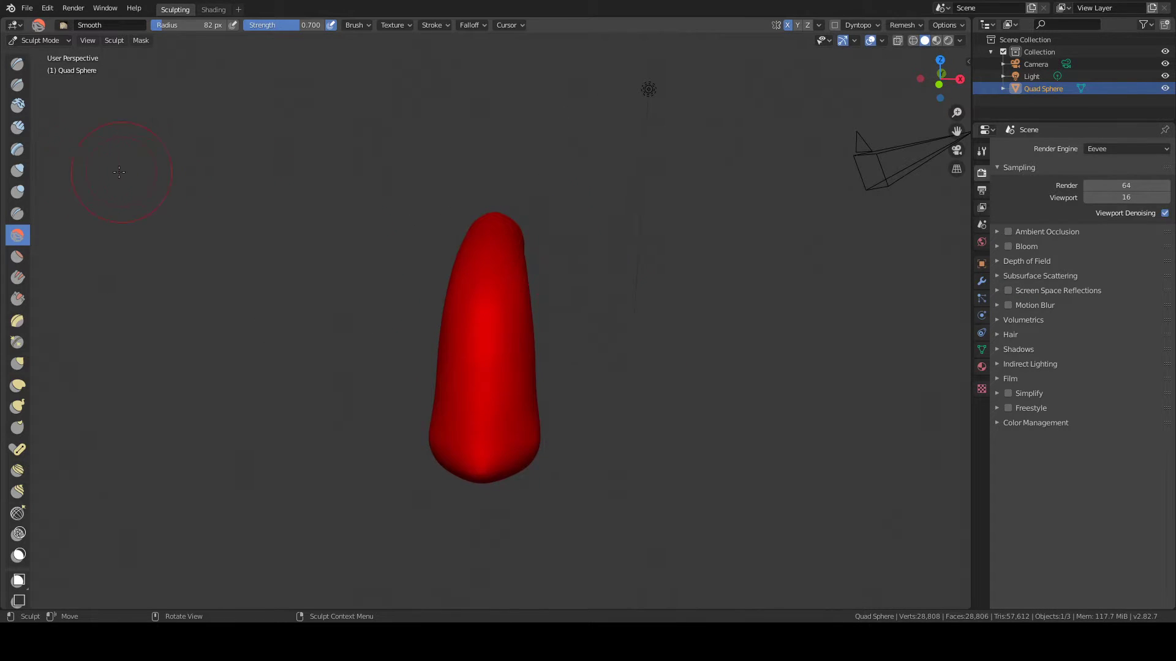
{"action": "left_click", "coordinate": [18, 169]}
{"action": "middle_click_drag", "start_coordinate": [465, 398], "coordinate": [522, 415]}
{"action": "left_click_drag", "start_coordinate": [520, 390], "coordinate": [522, 408]}
{"action": "left_click_drag", "start_coordinate": [541, 270], "coordinate": [533, 314]}
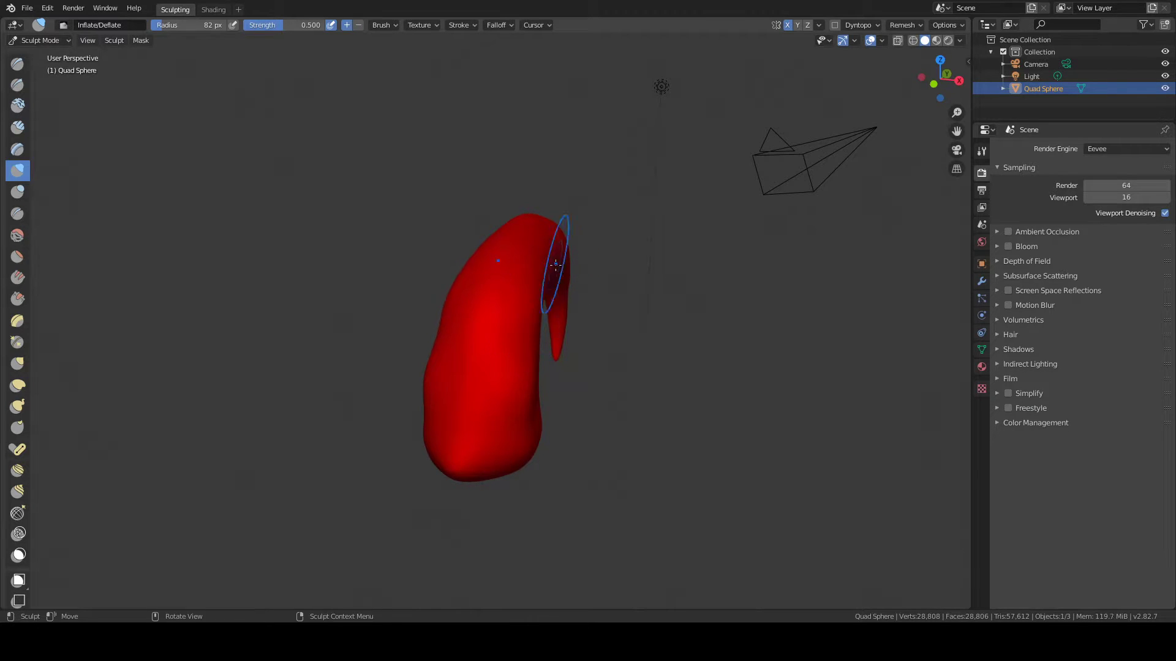
{"action": "middle_click_drag", "start_coordinate": [576, 240], "coordinate": [549, 270]}
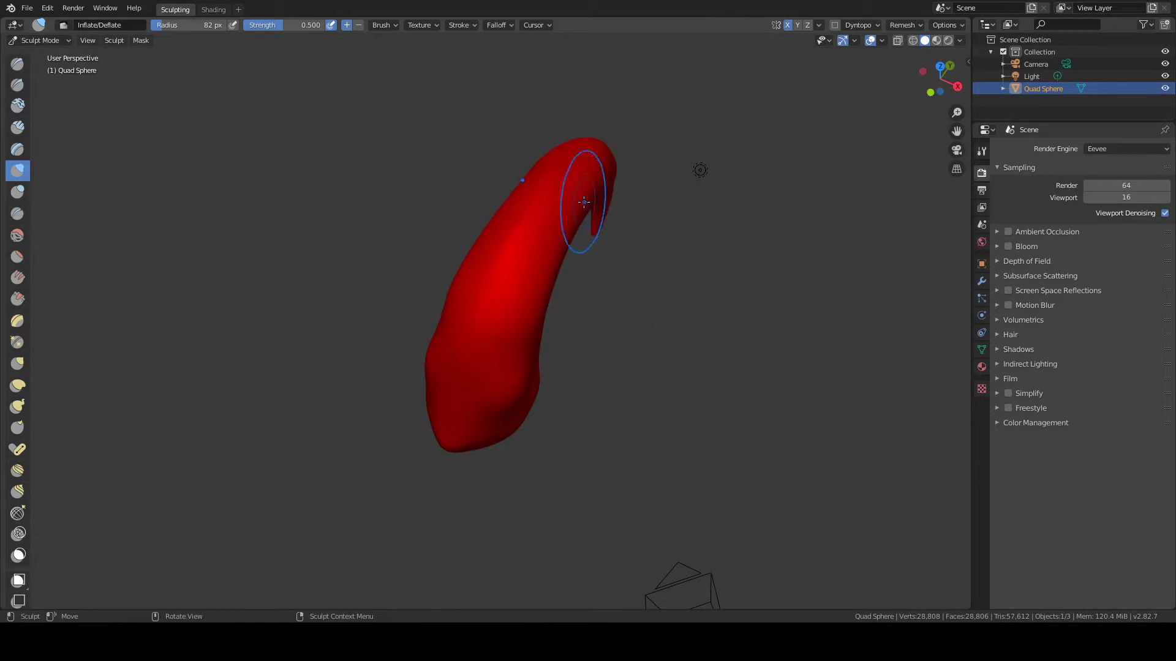
{"action": "mouse_move", "coordinate": [573, 199]}
{"action": "left_mouse_down"}
{"action": "mouse_move", "coordinate": [480, 420]}
{"action": "mouse_move", "coordinate": [509, 333]}
{"action": "mouse_move", "coordinate": [526, 372]}
{"action": "mouse_move", "coordinate": [520, 341]}
{"action": "left_mouse_up"}
Inflate the stem's broad side from the base up to the inner bend and the start of the arm.
{"action": "mouse_move", "coordinate": [520, 341]}
{"action": "middle_mouse_down"}
{"action": "mouse_move", "coordinate": [543, 294]}
{"action": "mouse_move", "coordinate": [579, 306]}
{"action": "mouse_move", "coordinate": [596, 292]}
{"action": "middle_mouse_up"}
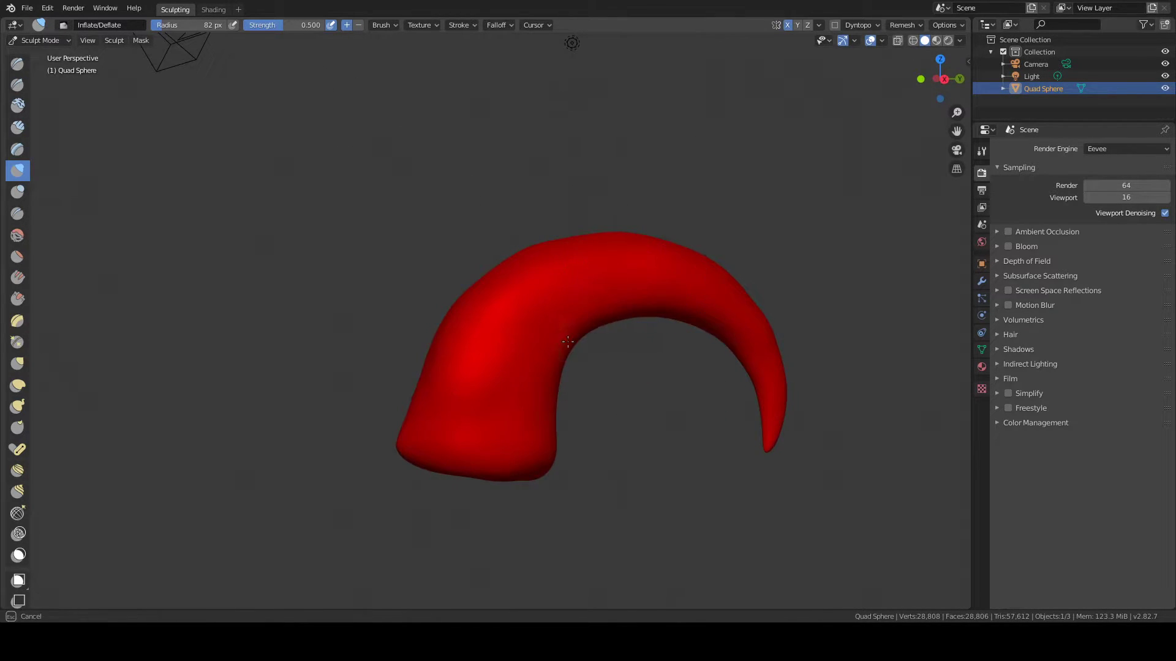
{"action": "mouse_move", "coordinate": [529, 385]}
{"action": "left_mouse_down"}
{"action": "mouse_move", "coordinate": [537, 439]}
{"action": "mouse_move", "coordinate": [531, 383]}
{"action": "left_mouse_up"}
{"action": "mouse_move", "coordinate": [449, 448]}
{"action": "left_mouse_down"}
{"action": "mouse_move", "coordinate": [469, 383]}
{"action": "mouse_move", "coordinate": [528, 342]}
{"action": "left_mouse_up"}
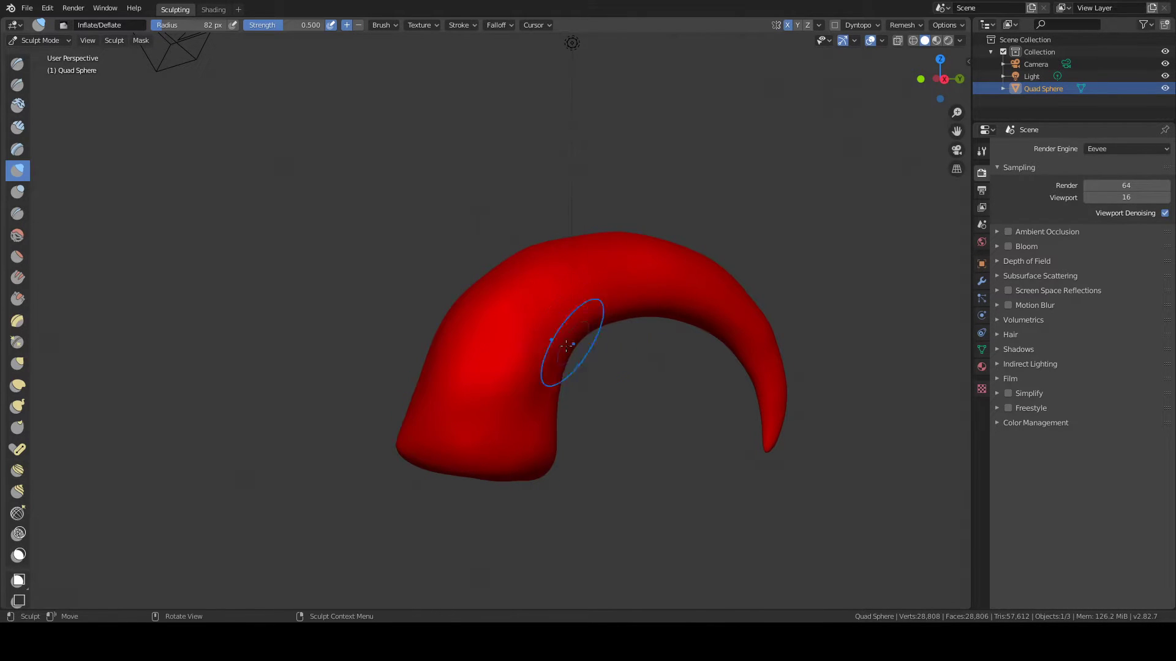
{"action": "mouse_move", "coordinate": [638, 278]}
{"action": "left_mouse_down"}
{"action": "mouse_move", "coordinate": [588, 308]}
{"action": "mouse_move", "coordinate": [548, 417]}
{"action": "left_mouse_up"}
{"action": "left_click_drag", "start_coordinate": [575, 368], "coordinate": [536, 371]}
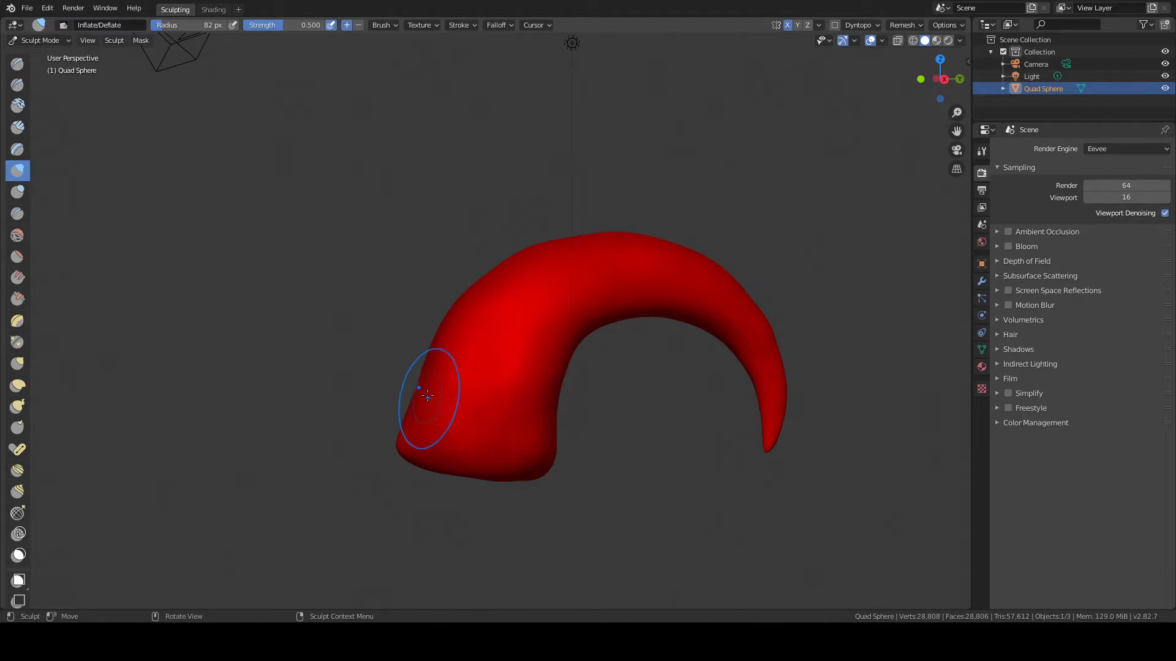
Blend the inflated stem and shoulder surfaces with the Smooth brush at strength 0.700.
{"action": "mouse_move", "coordinate": [496, 303]}
{"action": "middle_mouse_down"}
{"action": "mouse_move", "coordinate": [578, 278]}
{"action": "mouse_move", "coordinate": [490, 257]}
{"action": "middle_mouse_up"}
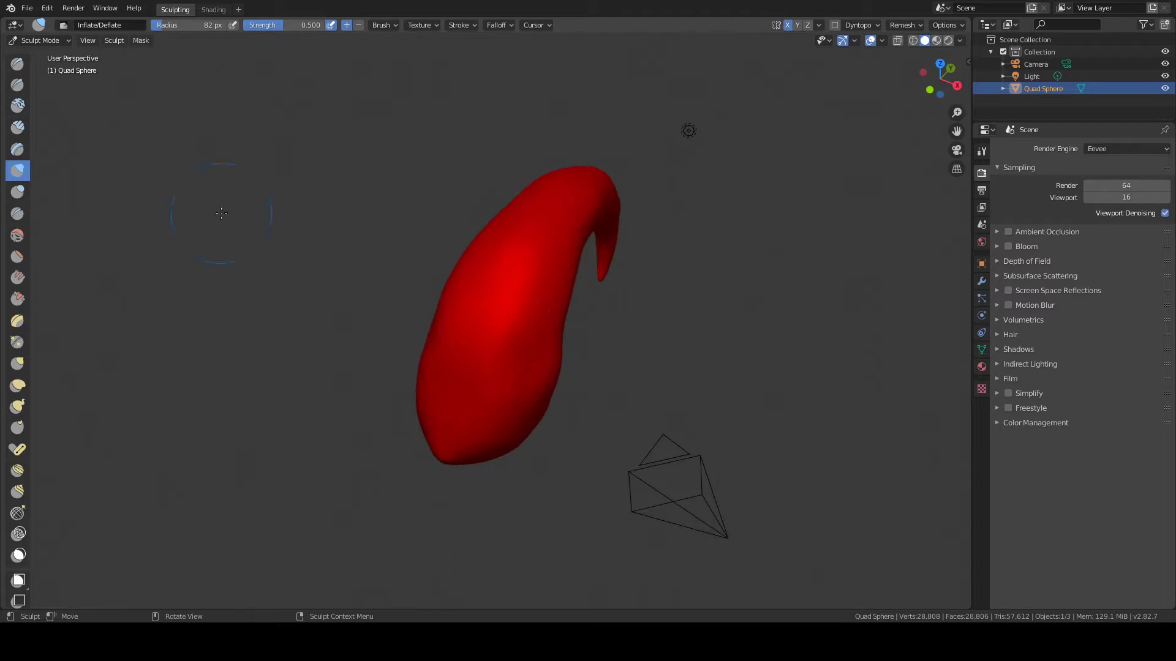
{"action": "left_click", "coordinate": [17, 235]}
{"action": "middle_click_drag", "start_coordinate": [561, 360], "coordinate": [523, 373]}
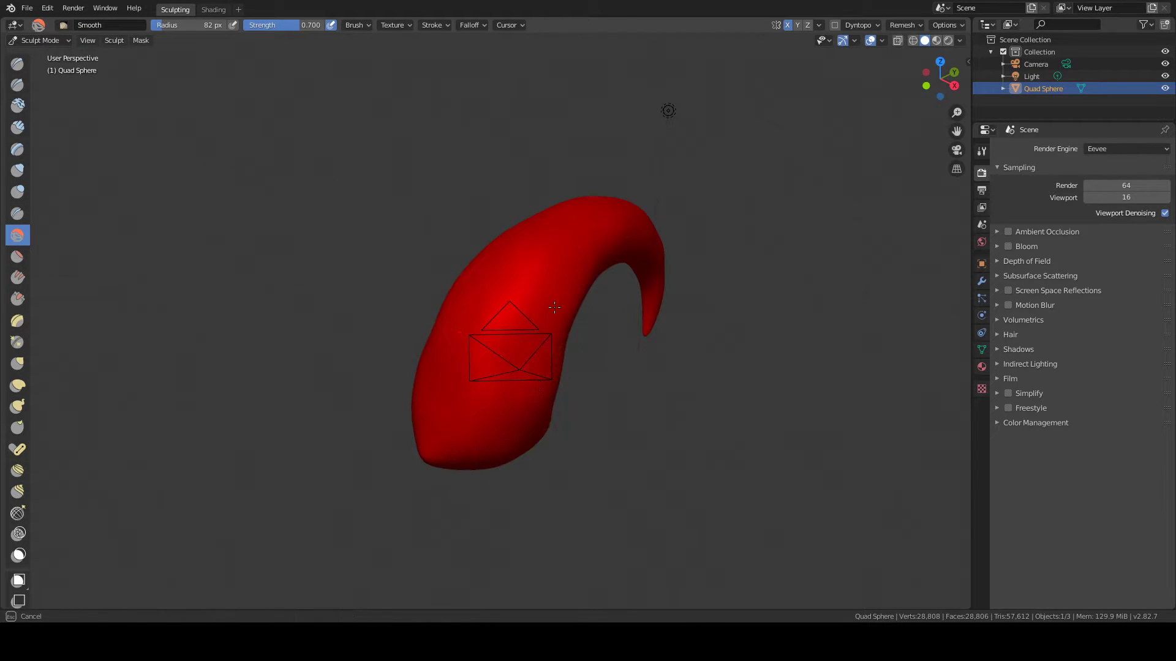
{"action": "mouse_move", "coordinate": [507, 363]}
{"action": "left_mouse_down"}
{"action": "mouse_move", "coordinate": [469, 387]}
{"action": "mouse_move", "coordinate": [534, 321]}
{"action": "left_mouse_up"}
{"action": "mouse_move", "coordinate": [534, 321]}
{"action": "left_mouse_down"}
{"action": "mouse_move", "coordinate": [495, 281]}
{"action": "mouse_move", "coordinate": [463, 282]}
{"action": "left_mouse_up"}
{"action": "middle_click_drag", "start_coordinate": [460, 283], "coordinate": [415, 403]}
{"action": "mouse_move", "coordinate": [452, 296]}
{"action": "left_mouse_down"}
{"action": "mouse_move", "coordinate": [577, 253]}
{"action": "mouse_move", "coordinate": [555, 345]}
{"action": "left_mouse_up"}
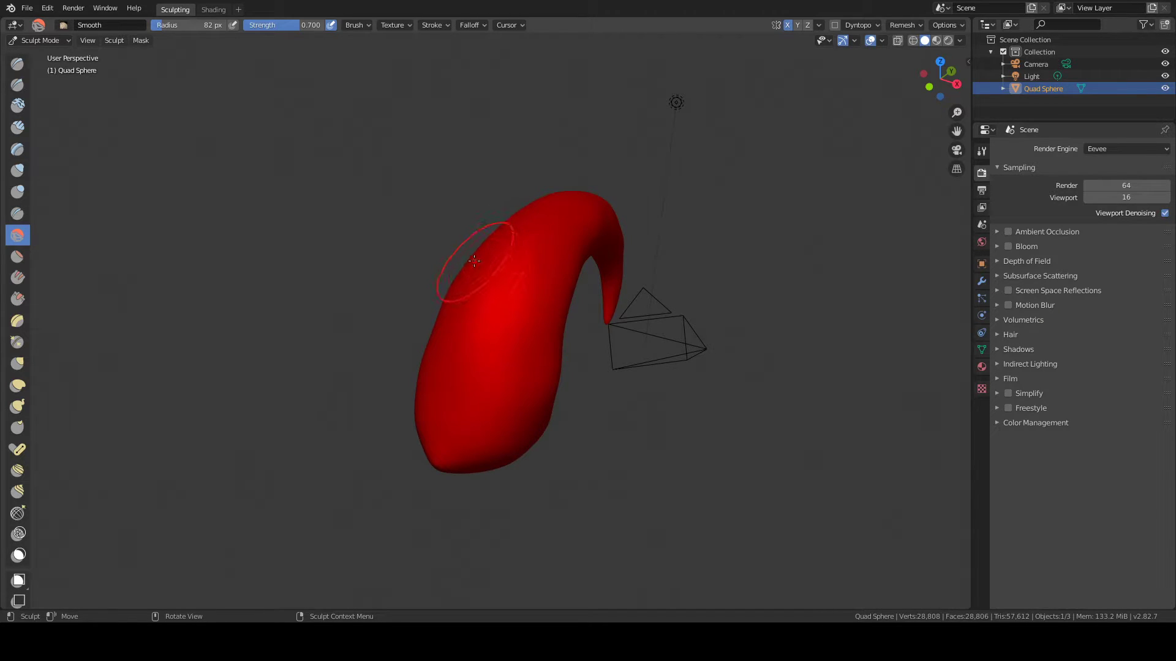
{"action": "mouse_move", "coordinate": [460, 267]}
{"action": "left_mouse_down"}
{"action": "mouse_move", "coordinate": [439, 315]}
{"action": "mouse_move", "coordinate": [451, 286]}
{"action": "left_mouse_up"}
Smooth the stem's back edge and its inner edge up into the arm's bend.
{"action": "middle_click_drag", "start_coordinate": [442, 288], "coordinate": [465, 273]}
{"action": "mouse_move", "coordinate": [464, 264]}
{"action": "left_mouse_down"}
{"action": "mouse_move", "coordinate": [432, 315]}
{"action": "mouse_move", "coordinate": [444, 286]}
{"action": "mouse_move", "coordinate": [436, 361]}
{"action": "left_mouse_up"}
{"action": "left_click_drag", "start_coordinate": [545, 390], "coordinate": [555, 337]}
{"action": "mouse_move", "coordinate": [571, 375]}
{"action": "middle_mouse_down"}
{"action": "mouse_move", "coordinate": [585, 363]}
{"action": "mouse_move", "coordinate": [555, 368]}
{"action": "middle_mouse_up"}
{"action": "left_click_drag", "start_coordinate": [555, 367], "coordinate": [586, 270]}
{"action": "middle_click_drag", "start_coordinate": [594, 273], "coordinate": [572, 282]}
{"action": "left_click_drag", "start_coordinate": [576, 284], "coordinate": [569, 309]}
{"action": "middle_click_drag", "start_coordinate": [597, 274], "coordinate": [671, 297]}
Smooth the outer surface of the tapering arm from the arch down toward the tip.
{"action": "left_click_drag", "start_coordinate": [325, 268], "coordinate": [307, 283]}
{"action": "middle_click_drag", "start_coordinate": [292, 306], "coordinate": [498, 231]}
{"action": "left_click_drag", "start_coordinate": [341, 167], "coordinate": [335, 186]}
{"action": "left_click_drag", "start_coordinate": [331, 205], "coordinate": [318, 342]}
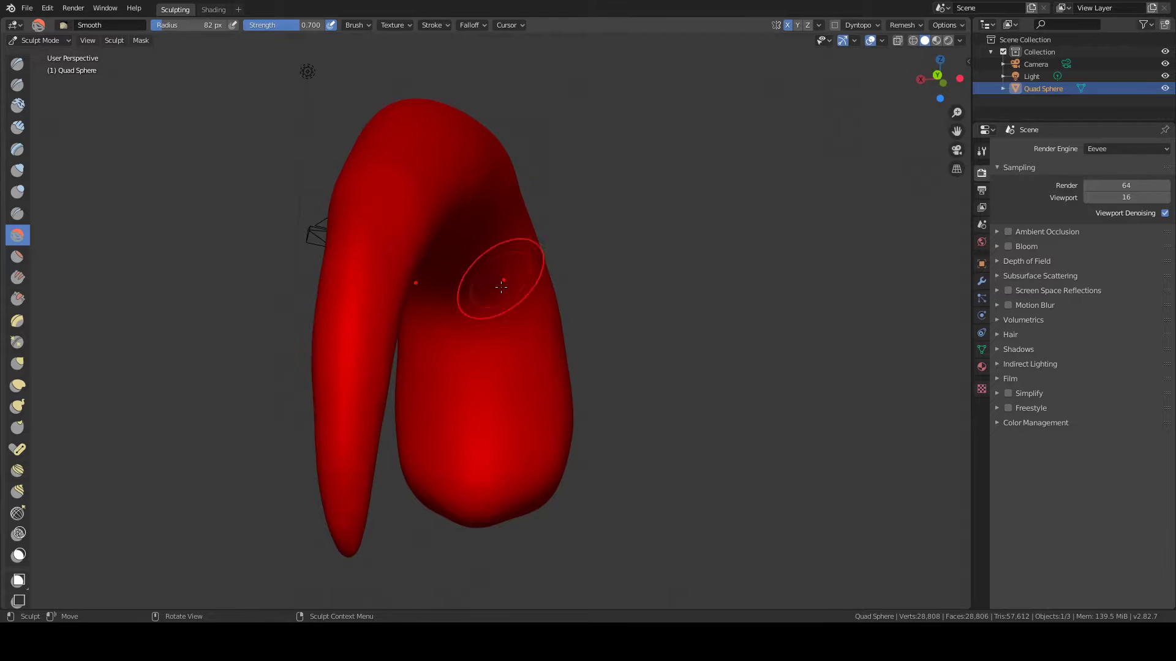
{"action": "middle_click_drag", "start_coordinate": [407, 341], "coordinate": [803, 443]}
{"action": "left_click_drag", "start_coordinate": [803, 443], "coordinate": [829, 512]}
Smooth the hollow under the inner bend, the stem's inner face and the underside of the arch.
{"action": "scroll", "coordinate": [543, 281], "scroll_direction": "up", "scroll_amount": 3}
{"action": "scroll", "coordinate": [572, 288], "scroll_direction": "down", "scroll_amount": 4}
{"action": "left_click_drag", "start_coordinate": [572, 289], "coordinate": [557, 318]}
{"action": "mouse_move", "coordinate": [520, 414]}
{"action": "left_mouse_down"}
{"action": "mouse_move", "coordinate": [527, 336]}
{"action": "mouse_move", "coordinate": [505, 393]}
{"action": "left_mouse_up"}
{"action": "left_click_drag", "start_coordinate": [559, 267], "coordinate": [613, 245]}
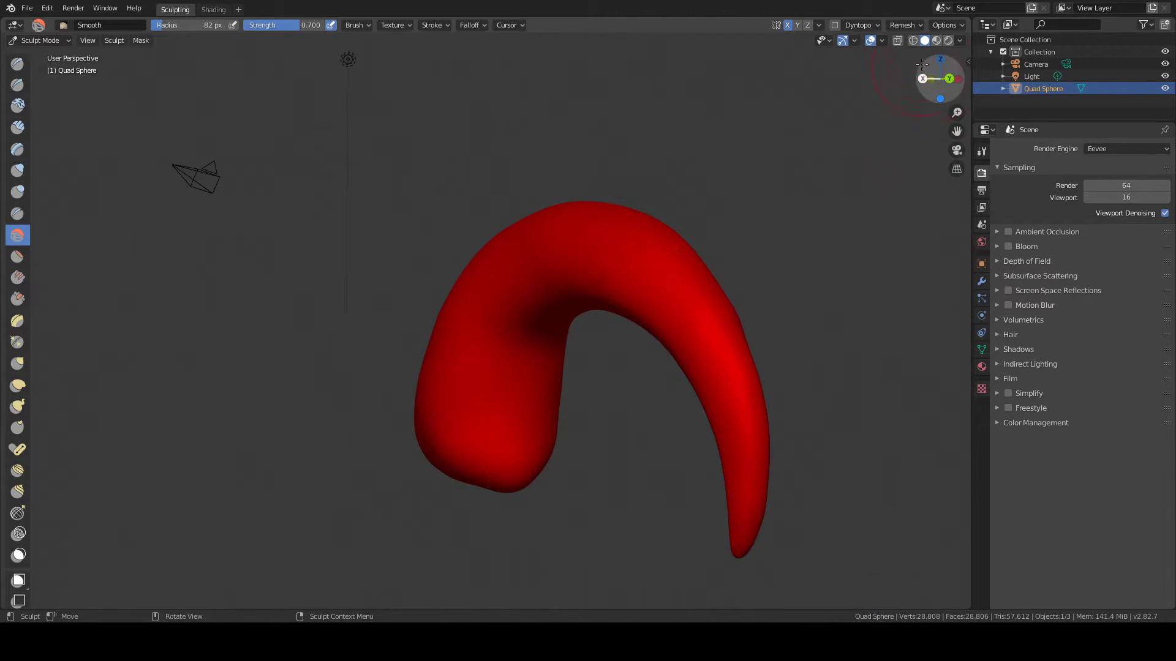
Preview the sculpt in Material Preview and switch the viewport to Rendered shading.
{"action": "left_click", "coordinate": [936, 41]}
{"action": "mouse_move", "coordinate": [649, 257]}
{"action": "middle_mouse_down"}
{"action": "mouse_move", "coordinate": [591, 222]}
{"action": "mouse_move", "coordinate": [614, 281]}
{"action": "mouse_move", "coordinate": [564, 396]}
{"action": "mouse_move", "coordinate": [844, 163]}
{"action": "middle_mouse_up"}
{"action": "left_click", "coordinate": [948, 40]}
Smooth the stem's inner side near the base and the uneven stretch of the arm above the tip.
{"action": "mouse_move", "coordinate": [533, 254]}
{"action": "middle_mouse_down"}
{"action": "mouse_move", "coordinate": [517, 265]}
{"action": "mouse_move", "coordinate": [546, 260]}
{"action": "mouse_move", "coordinate": [467, 407]}
{"action": "middle_mouse_up"}
{"action": "mouse_move", "coordinate": [467, 407]}
{"action": "left_mouse_down"}
{"action": "mouse_move", "coordinate": [533, 367]}
{"action": "mouse_move", "coordinate": [534, 391]}
{"action": "left_mouse_up"}
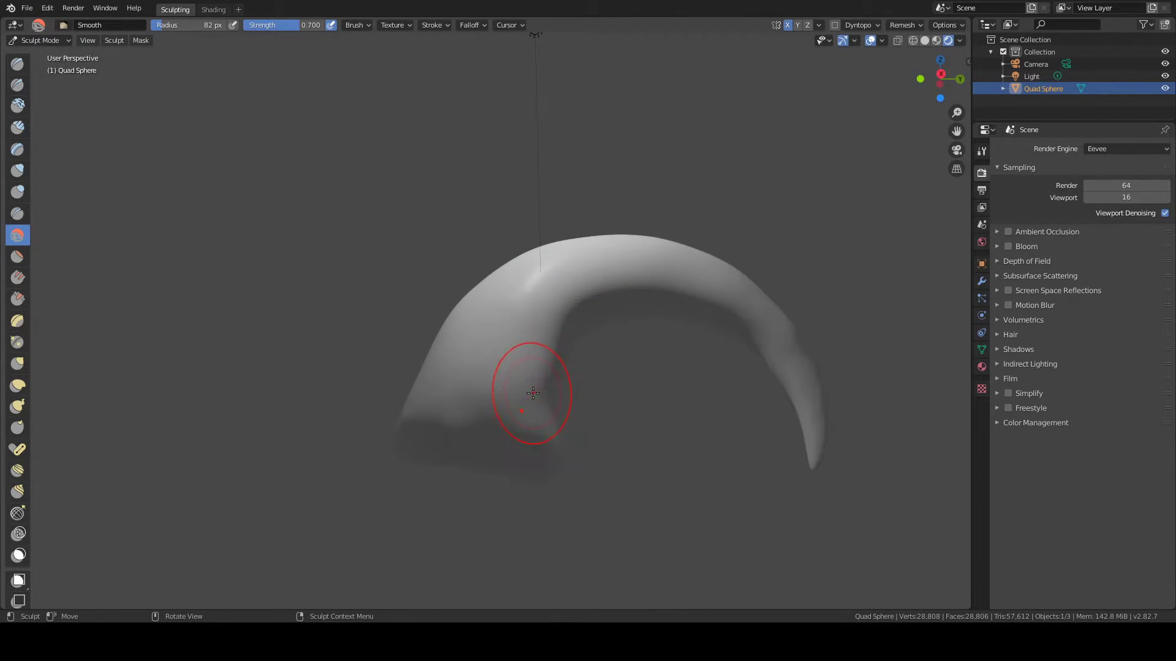
{"action": "mouse_move", "coordinate": [480, 388]}
{"action": "middle_mouse_down"}
{"action": "mouse_move", "coordinate": [666, 315]}
{"action": "mouse_move", "coordinate": [677, 386]}
{"action": "mouse_move", "coordinate": [801, 341]}
{"action": "middle_mouse_up"}
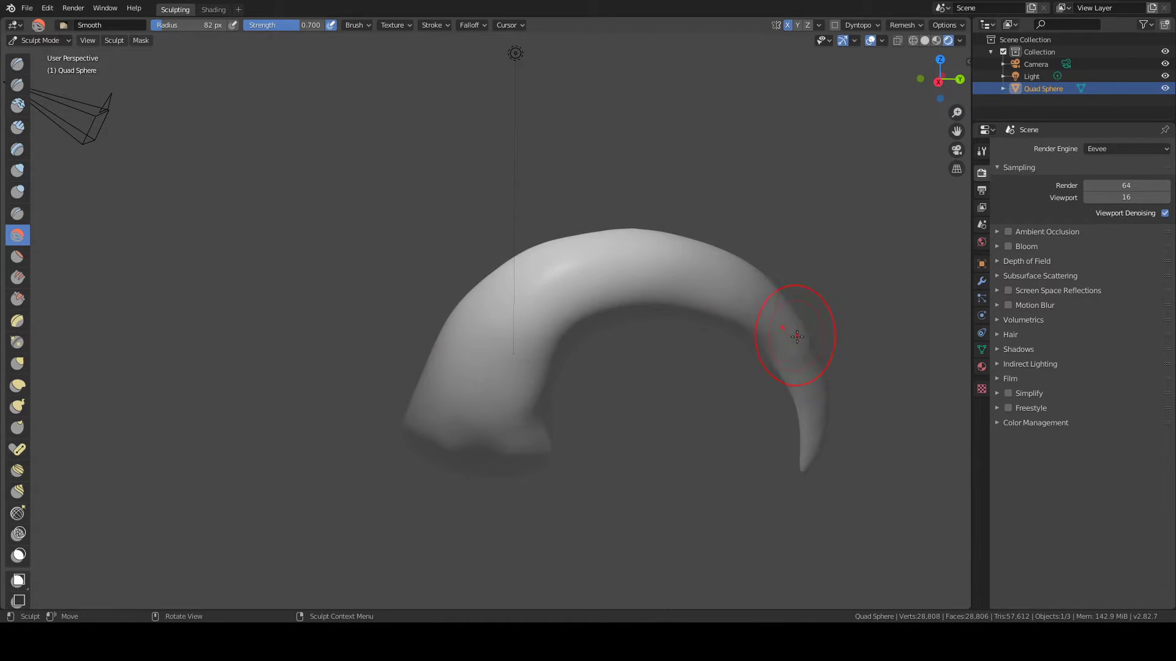
{"action": "mouse_move", "coordinate": [789, 317]}
{"action": "left_mouse_down"}
{"action": "mouse_move", "coordinate": [761, 276]}
{"action": "mouse_move", "coordinate": [821, 391]}
{"action": "left_mouse_up"}
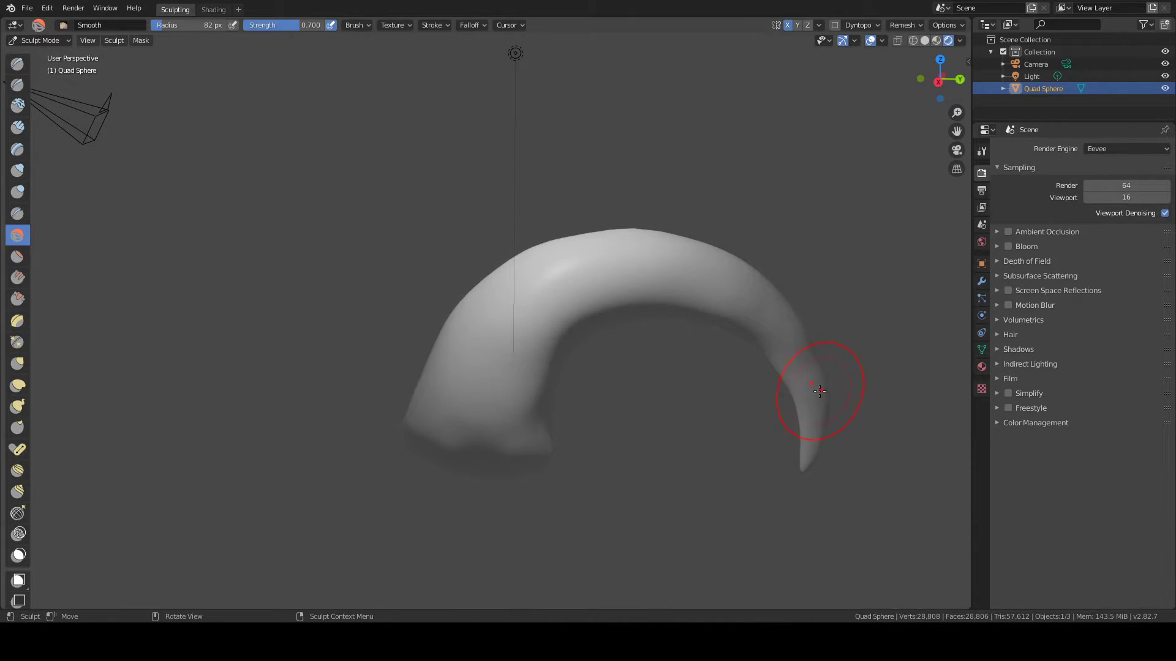
Smooth the horn's inner bend and the uneven lower edge of the stem's base.
{"action": "middle_click_drag", "start_coordinate": [783, 366], "coordinate": [747, 309]}
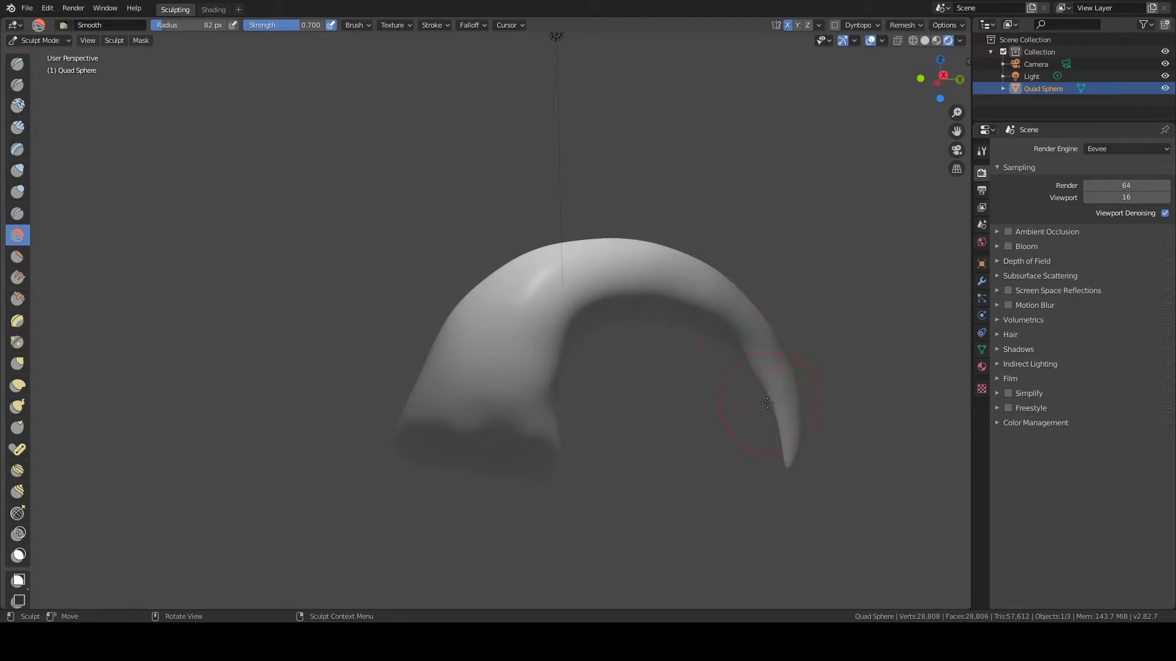
{"action": "middle_click_drag", "start_coordinate": [560, 339], "coordinate": [506, 349]}
{"action": "mouse_move", "coordinate": [507, 349]}
{"action": "left_mouse_down"}
{"action": "mouse_move", "coordinate": [551, 310]}
{"action": "mouse_move", "coordinate": [511, 375]}
{"action": "mouse_move", "coordinate": [582, 301]}
{"action": "mouse_move", "coordinate": [562, 313]}
{"action": "mouse_move", "coordinate": [543, 373]}
{"action": "mouse_move", "coordinate": [551, 422]}
{"action": "mouse_move", "coordinate": [571, 307]}
{"action": "mouse_move", "coordinate": [540, 323]}
{"action": "mouse_move", "coordinate": [586, 295]}
{"action": "left_mouse_up"}
{"action": "mouse_move", "coordinate": [467, 404]}
{"action": "left_mouse_down"}
{"action": "mouse_move", "coordinate": [465, 375]}
{"action": "mouse_move", "coordinate": [463, 426]}
{"action": "mouse_move", "coordinate": [489, 432]}
{"action": "left_mouse_up"}
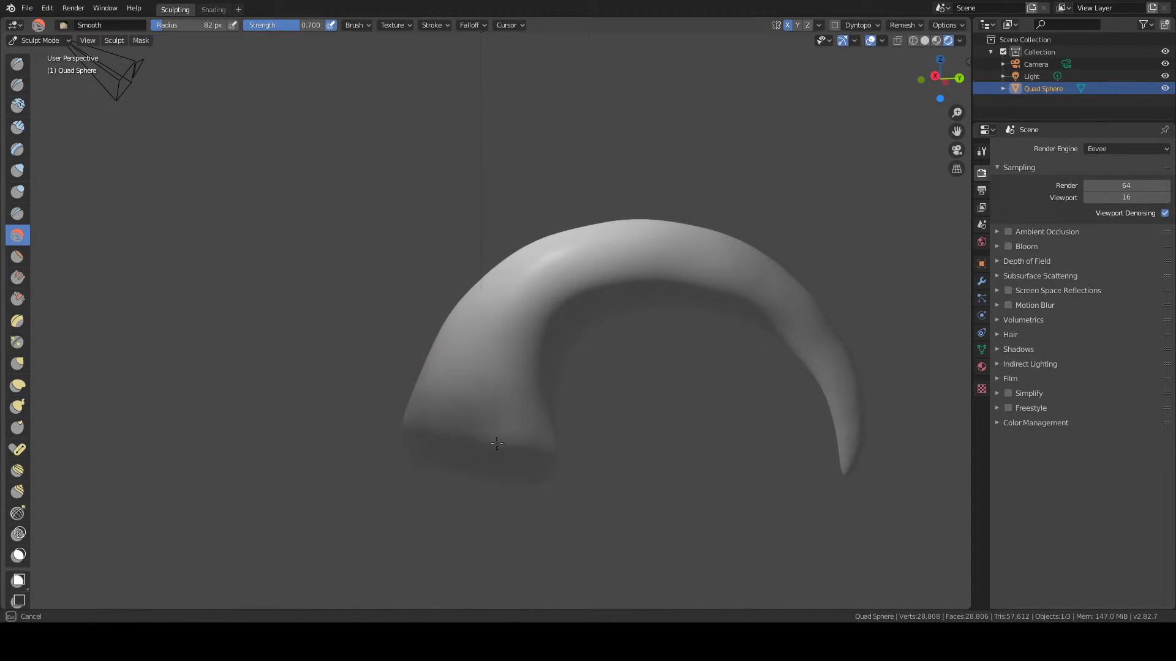
{"action": "middle_click_drag", "start_coordinate": [498, 407], "coordinate": [515, 374]}
{"action": "middle_click_drag", "start_coordinate": [509, 307], "coordinate": [590, 341]}
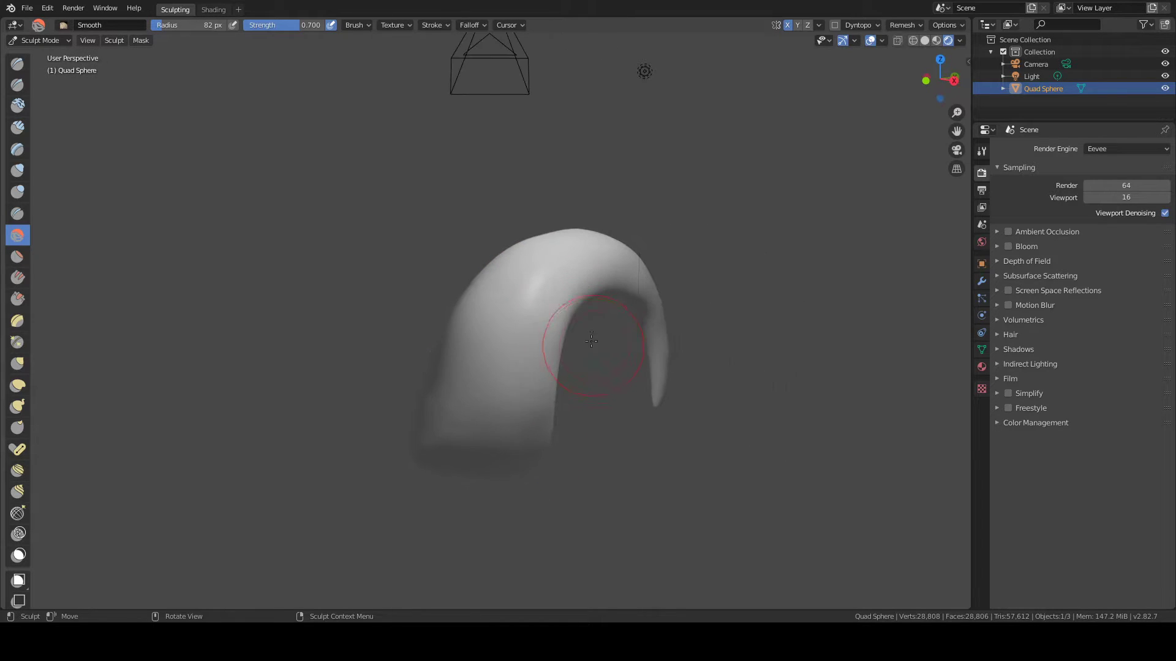
Smooth the outer surface from the arch along the tapering arm down to the tip.
{"action": "middle_click_drag", "start_coordinate": [451, 395], "coordinate": [516, 359]}
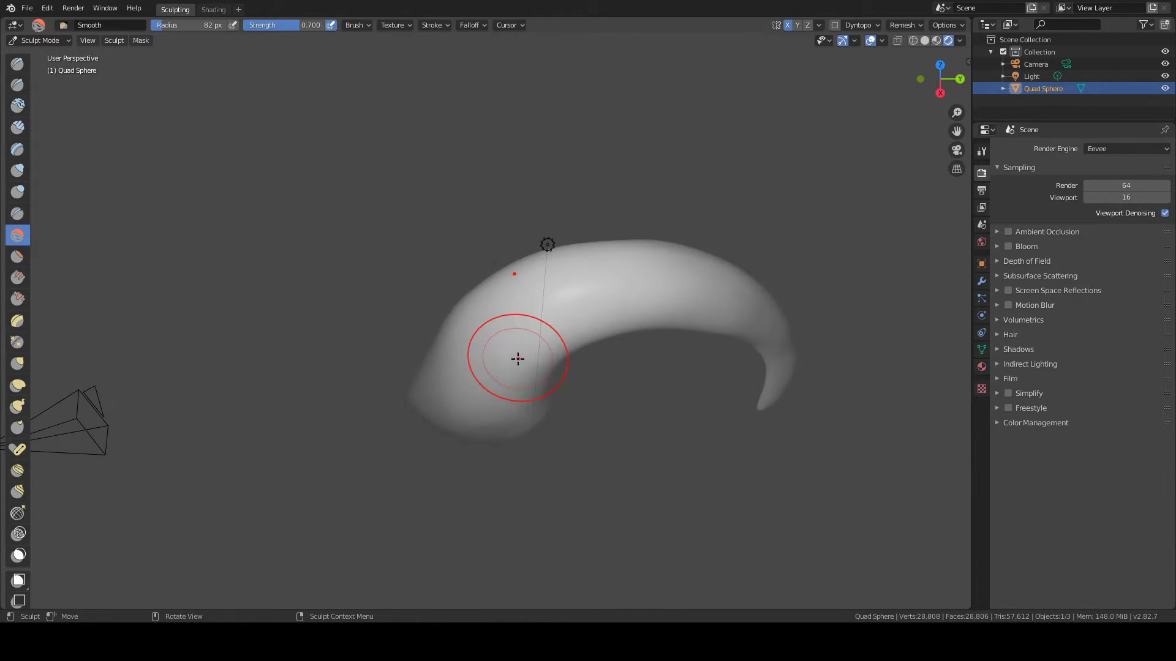
{"action": "mouse_move", "coordinate": [639, 308]}
{"action": "left_mouse_down"}
{"action": "mouse_move", "coordinate": [742, 285]}
{"action": "mouse_move", "coordinate": [796, 372]}
{"action": "left_mouse_up"}
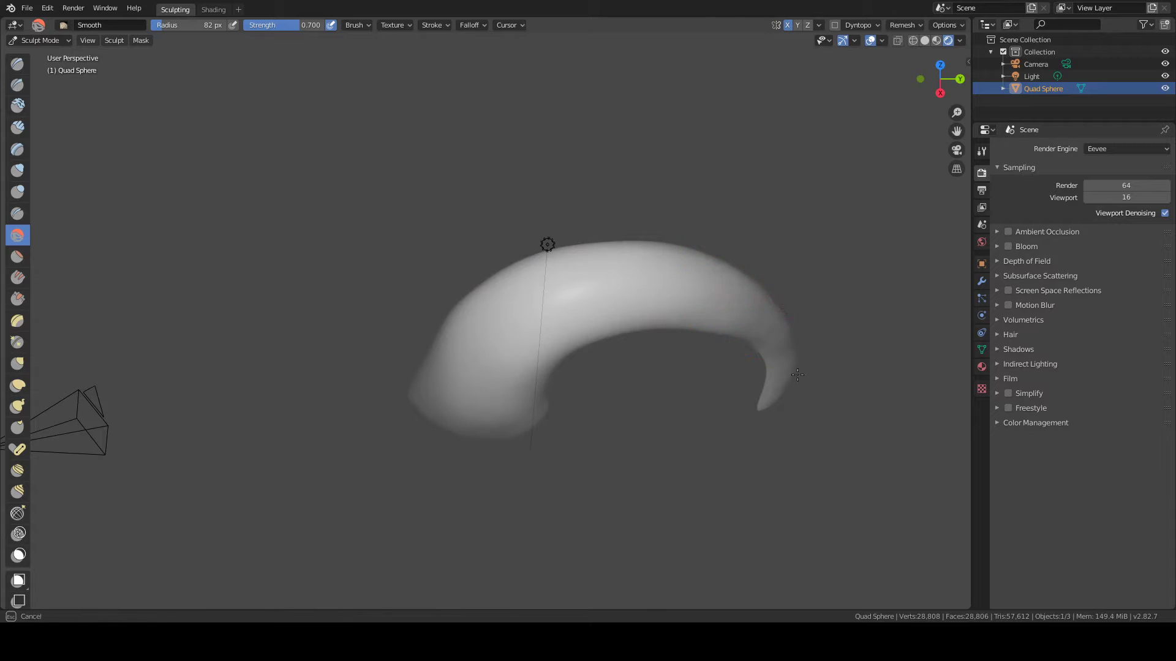
{"action": "middle_click_drag", "start_coordinate": [582, 254], "coordinate": [683, 262]}
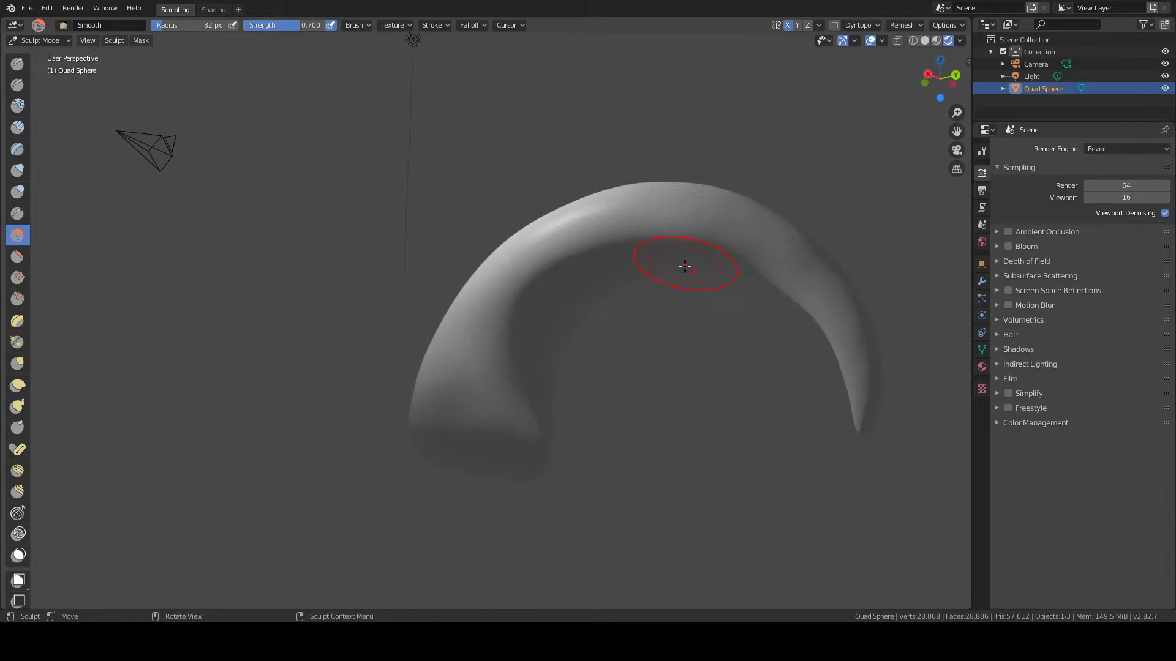
{"action": "mouse_move", "coordinate": [775, 279]}
{"action": "middle_mouse_down"}
{"action": "mouse_move", "coordinate": [788, 251]}
{"action": "mouse_move", "coordinate": [736, 347]}
{"action": "mouse_move", "coordinate": [695, 337]}
{"action": "mouse_move", "coordinate": [716, 319]}
{"action": "middle_mouse_up"}
{"action": "middle_click_drag", "start_coordinate": [486, 307], "coordinate": [471, 323]}
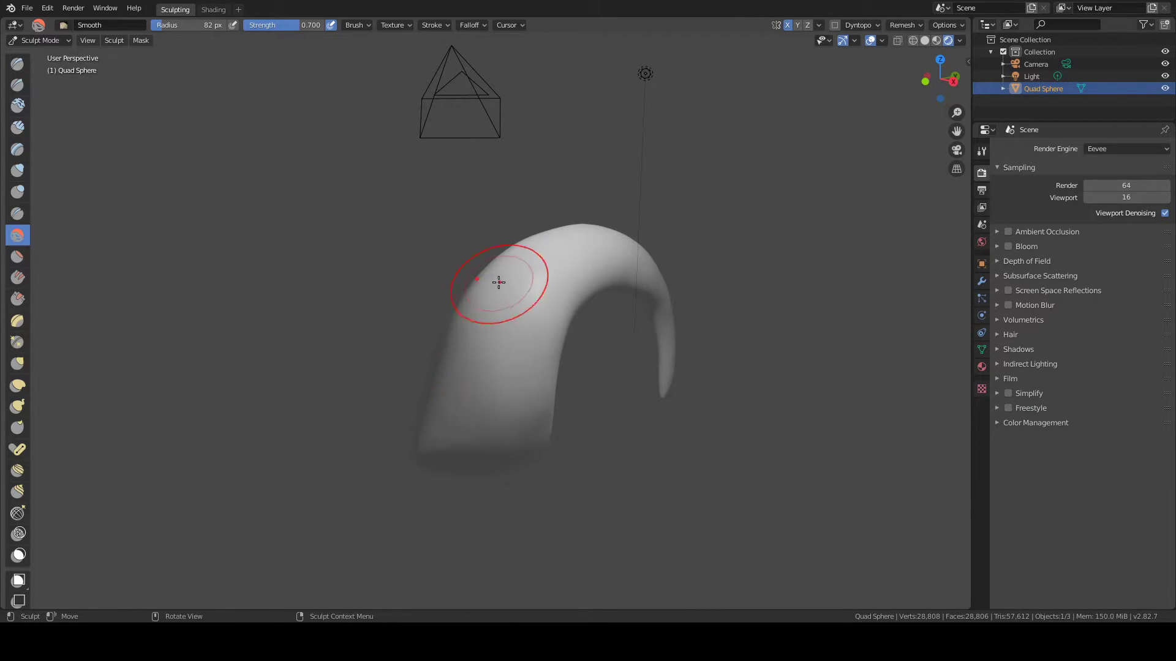
Smooth the stem's outer side from the bend down to the base and across the rim of its underside.
{"action": "middle_click_drag", "start_coordinate": [496, 281], "coordinate": [472, 383]}
{"action": "left_click_drag", "start_coordinate": [454, 357], "coordinate": [455, 366]}
{"action": "mouse_move", "coordinate": [456, 359]}
{"action": "left_mouse_down"}
{"action": "mouse_move", "coordinate": [494, 252]}
{"action": "mouse_move", "coordinate": [517, 236]}
{"action": "mouse_move", "coordinate": [442, 418]}
{"action": "mouse_move", "coordinate": [473, 427]}
{"action": "left_mouse_up"}
{"action": "mouse_move", "coordinate": [488, 404]}
{"action": "middle_mouse_down"}
{"action": "mouse_move", "coordinate": [527, 315]}
{"action": "mouse_move", "coordinate": [472, 386]}
{"action": "mouse_move", "coordinate": [486, 294]}
{"action": "mouse_move", "coordinate": [459, 367]}
{"action": "middle_mouse_up"}
{"action": "left_click_drag", "start_coordinate": [459, 367], "coordinate": [484, 343]}
{"action": "middle_click_drag", "start_coordinate": [487, 404], "coordinate": [499, 343]}
{"action": "mouse_move", "coordinate": [508, 276]}
{"action": "left_mouse_down"}
{"action": "mouse_move", "coordinate": [521, 444]}
{"action": "mouse_move", "coordinate": [520, 434]}
{"action": "left_mouse_up"}
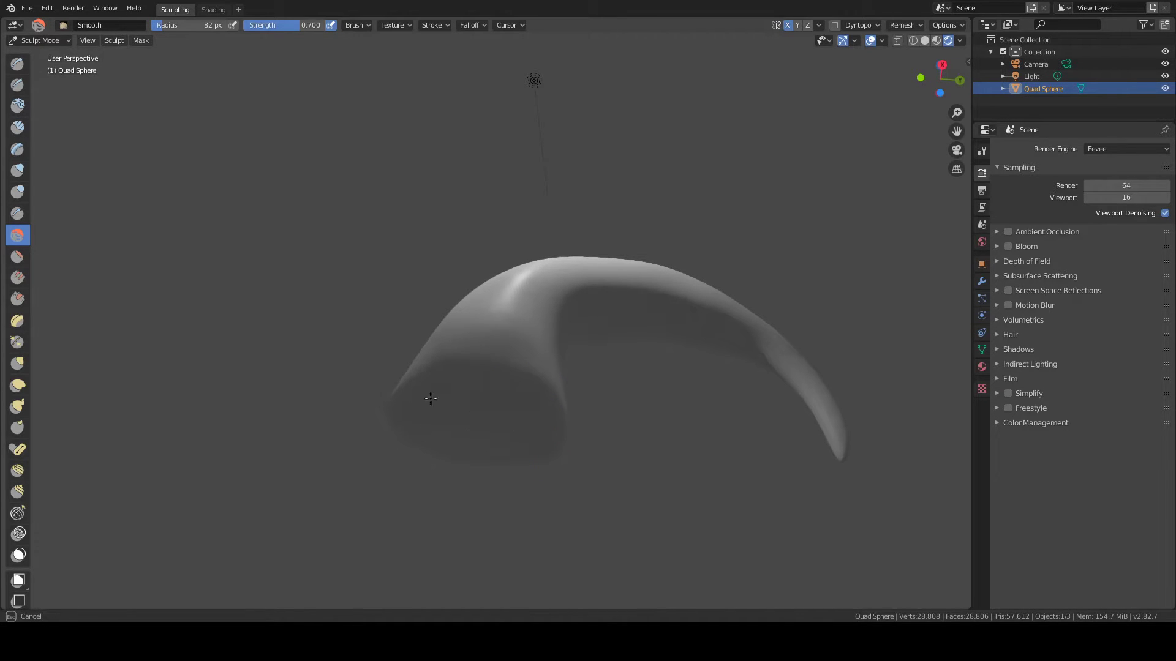
{"action": "middle_click_drag", "start_coordinate": [531, 412], "coordinate": [525, 376]}
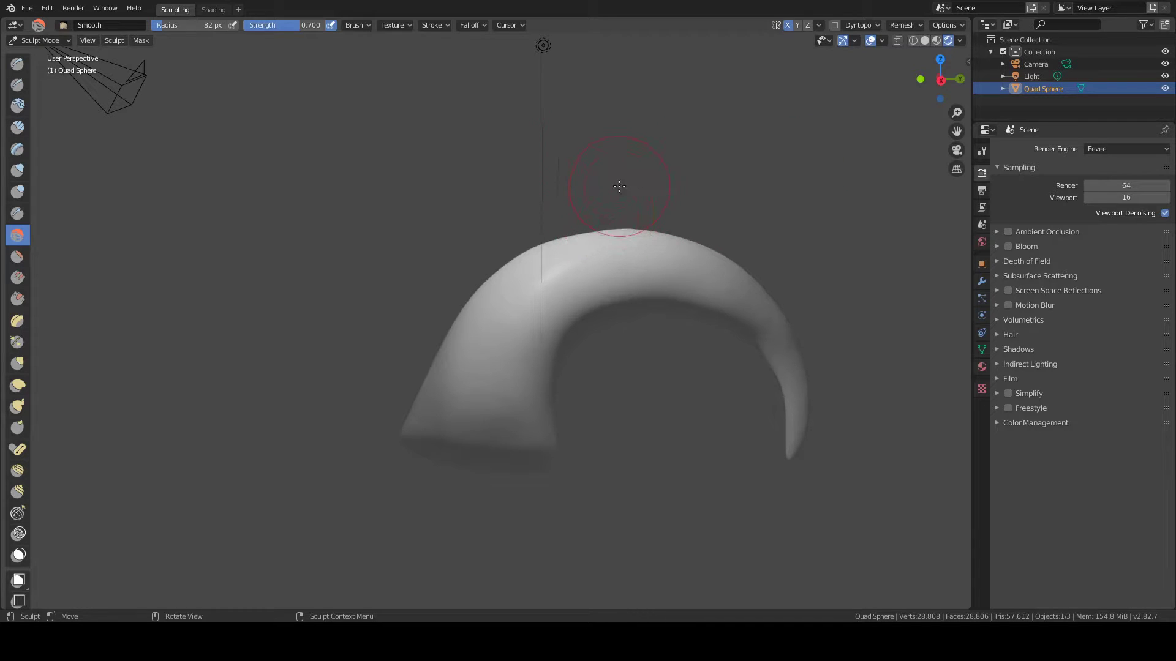
Examine the mesh density along the stem, arch and tip in Solid and Wireframe shading.
{"action": "left_click", "coordinate": [925, 41]}
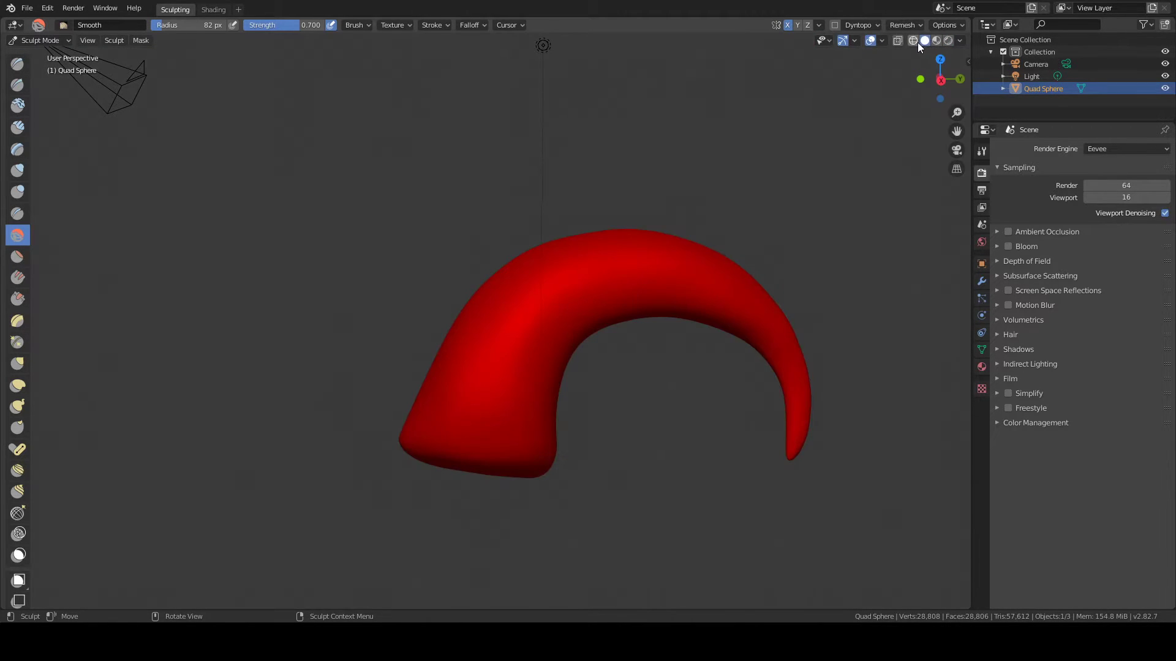
{"action": "left_click", "coordinate": [917, 43]}
{"action": "mouse_move", "coordinate": [569, 285]}
{"action": "middle_mouse_down"}
{"action": "mouse_move", "coordinate": [598, 288]}
{"action": "mouse_move", "coordinate": [618, 330]}
{"action": "mouse_move", "coordinate": [551, 341]}
{"action": "middle_mouse_up"}
{"action": "scroll", "coordinate": [572, 337], "scroll_direction": "up", "scroll_amount": 5}
{"action": "scroll", "coordinate": [622, 294], "scroll_direction": "down", "scroll_amount": 5}
{"action": "scroll", "coordinate": [694, 367], "scroll_direction": "up", "scroll_amount": 5}
{"action": "scroll", "coordinate": [637, 331], "scroll_direction": "down", "scroll_amount": 2}
{"action": "middle_click_drag", "start_coordinate": [770, 365], "coordinate": [727, 344]}
{"action": "scroll", "coordinate": [792, 278], "scroll_direction": "up", "scroll_amount": 7}
{"action": "middle_click_drag", "start_coordinate": [597, 242], "coordinate": [630, 277]}
{"action": "scroll", "coordinate": [428, 276], "scroll_direction": "up", "scroll_amount": 5}
{"action": "scroll", "coordinate": [355, 274], "scroll_direction": "down", "scroll_amount": 8}
{"action": "scroll", "coordinate": [839, 354], "scroll_direction": "down", "scroll_amount": 3}
{"action": "scroll", "coordinate": [839, 355], "scroll_direction": "up", "scroll_amount": 6}
{"action": "scroll", "coordinate": [761, 380], "scroll_direction": "down", "scroll_amount": 6}
{"action": "scroll", "coordinate": [886, 461], "scroll_direction": "up", "scroll_amount": 2}
{"action": "mouse_move", "coordinate": [886, 461]}
{"action": "middle_mouse_down"}
{"action": "mouse_move", "coordinate": [743, 420]}
{"action": "mouse_move", "coordinate": [633, 335]}
{"action": "mouse_move", "coordinate": [509, 358]}
{"action": "mouse_move", "coordinate": [575, 376]}
{"action": "middle_mouse_up"}
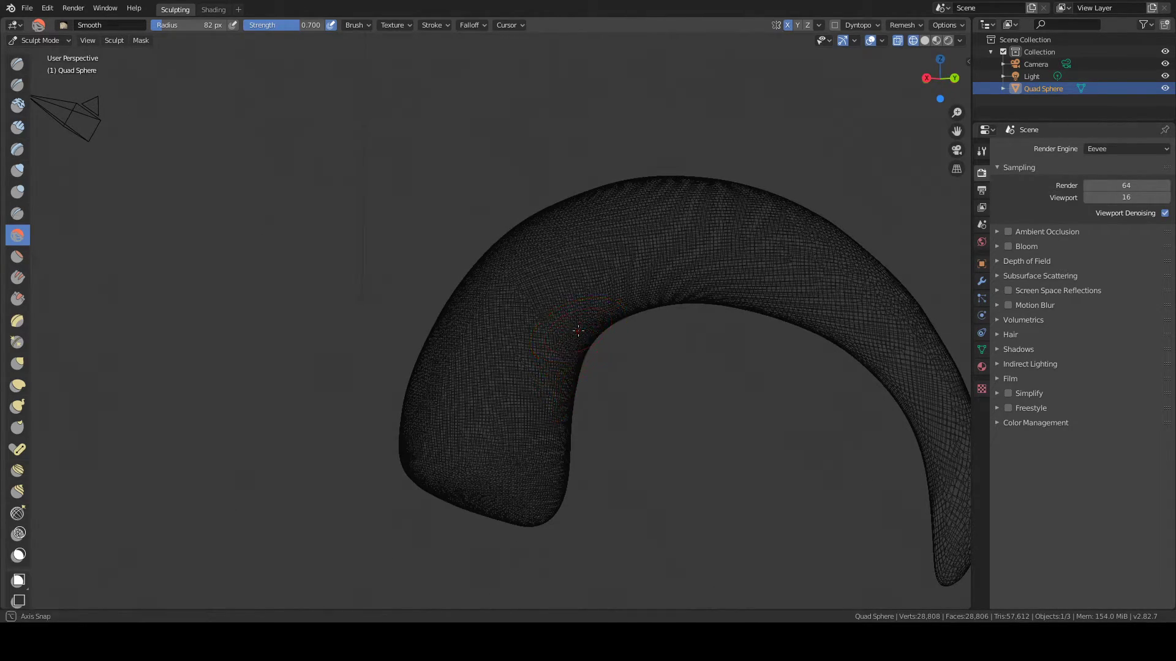
{"action": "middle_click_drag", "start_coordinate": [575, 336], "coordinate": [818, 188]}
Return the viewport to Solid shading and save the file.
{"action": "left_click", "coordinate": [924, 41]}
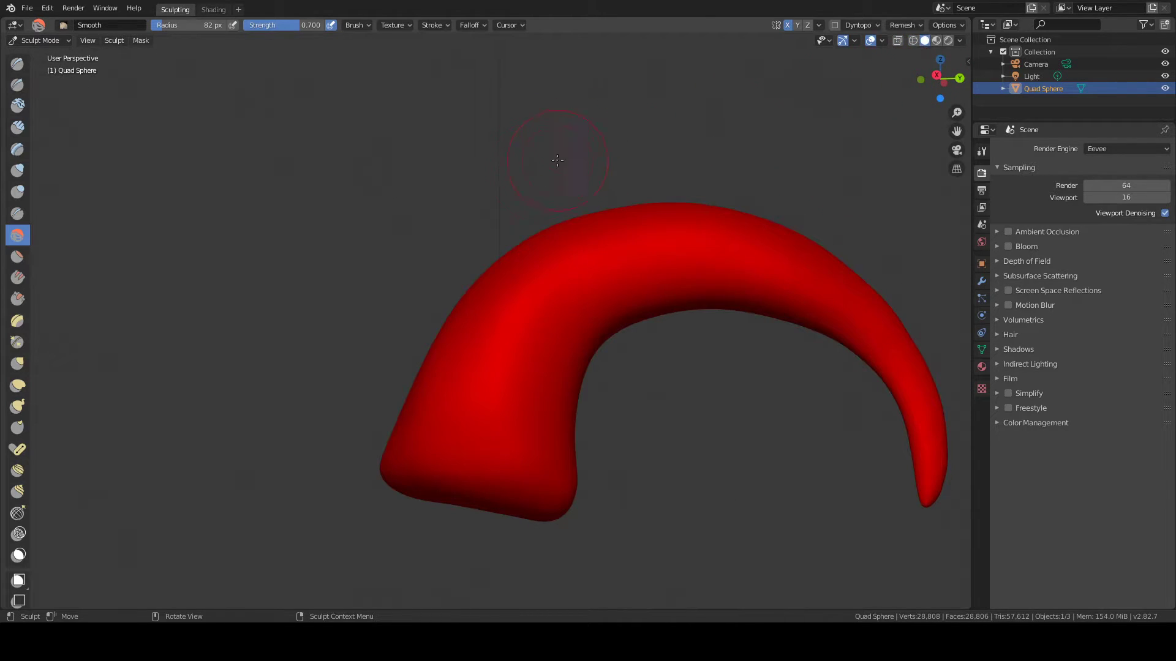
{"action": "middle_click_drag", "start_coordinate": [462, 196], "coordinate": [608, 231]}
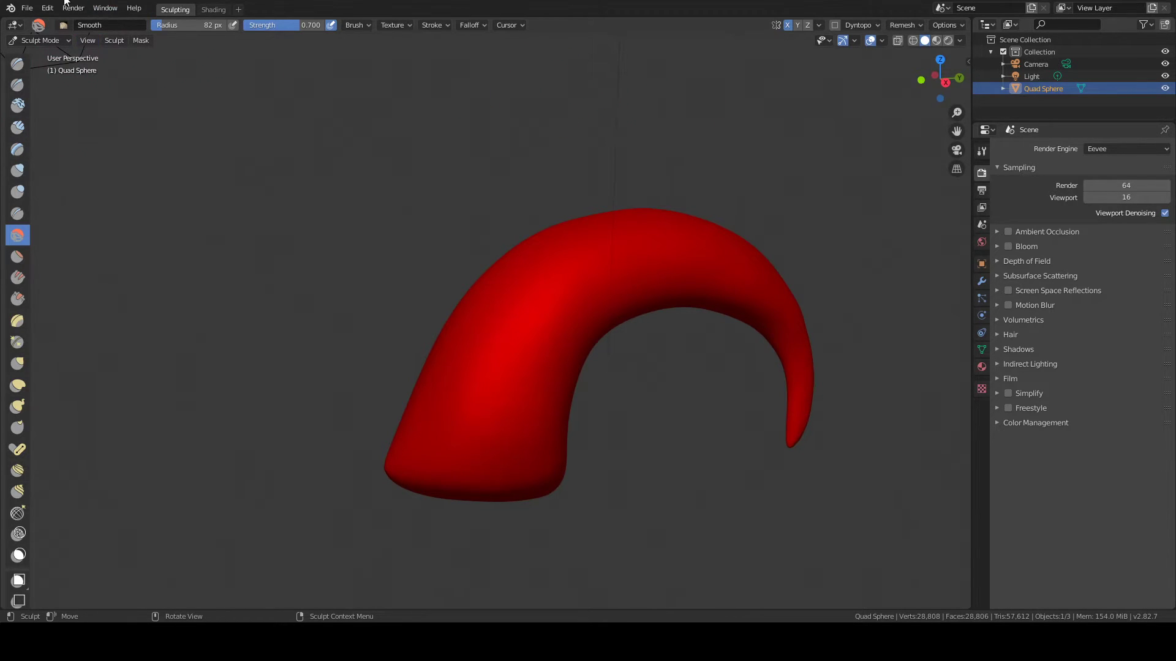
{"action": "left_click", "coordinate": [26, 8]}
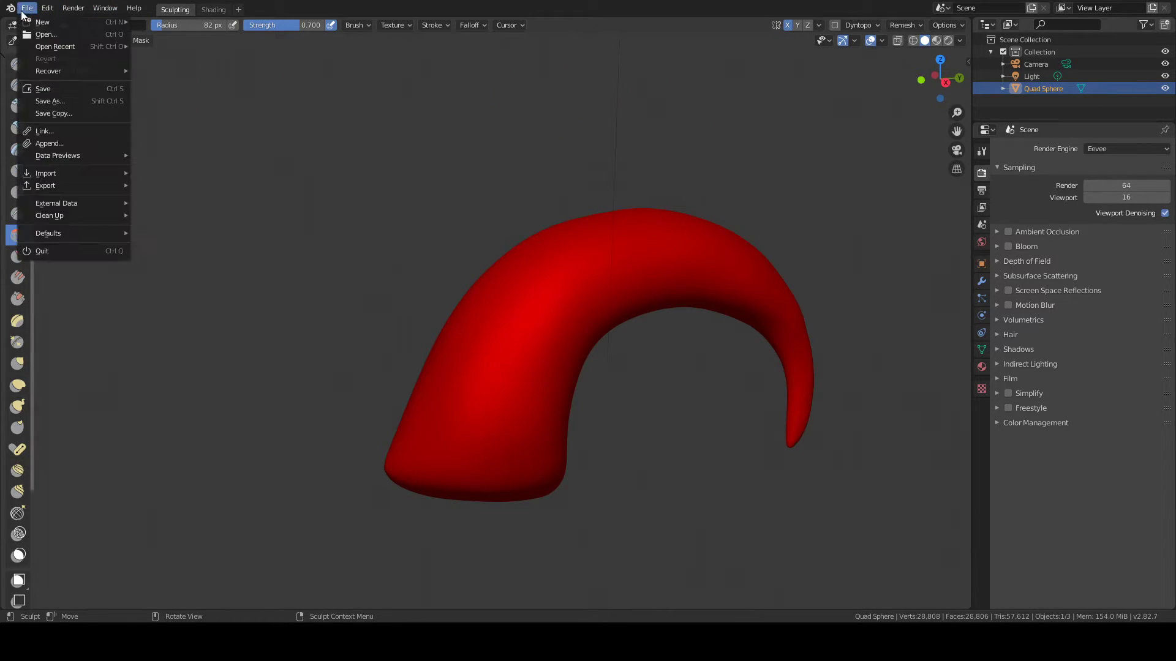
{"action": "left_click", "coordinate": [42, 90]}
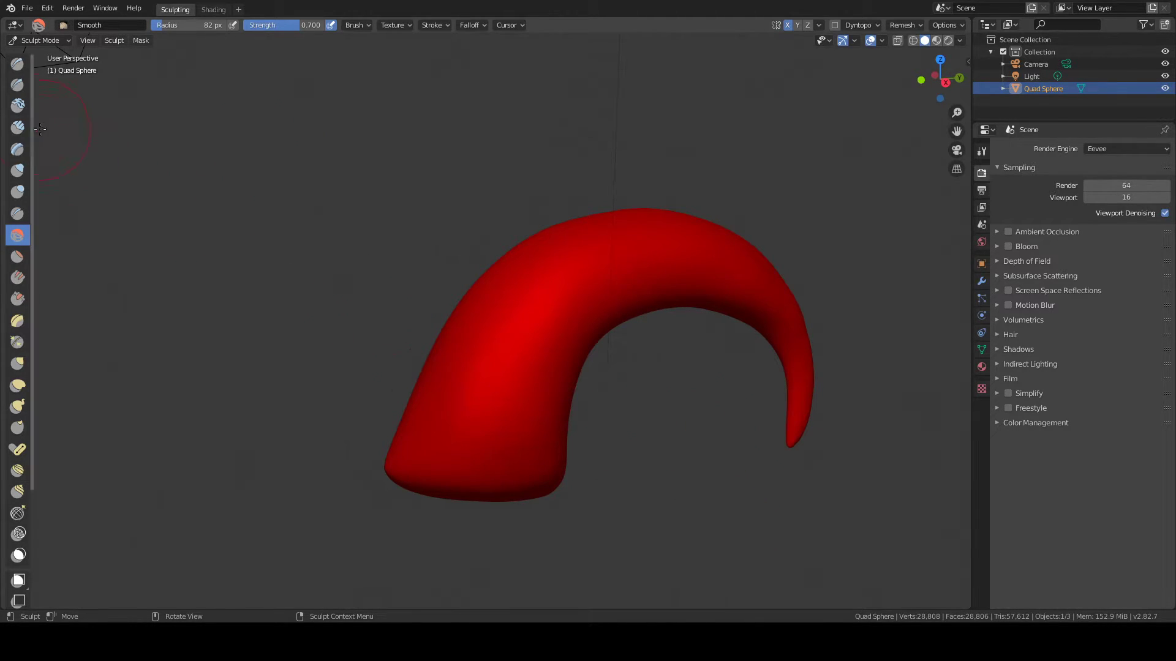
Carve a long curved groove along the horn's side from the stem toward the tip with the Draw brush, radius 50 px, strength 0.500.
{"action": "left_click", "coordinate": [18, 69]}
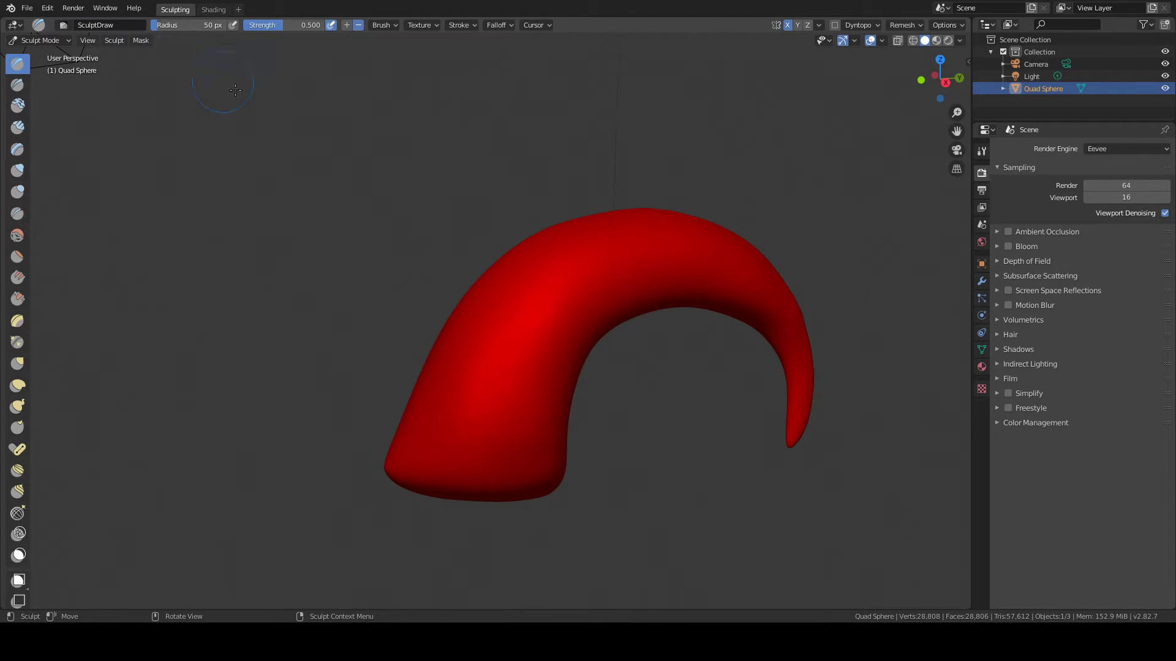
{"action": "middle_click_drag", "start_coordinate": [488, 220], "coordinate": [485, 210]}
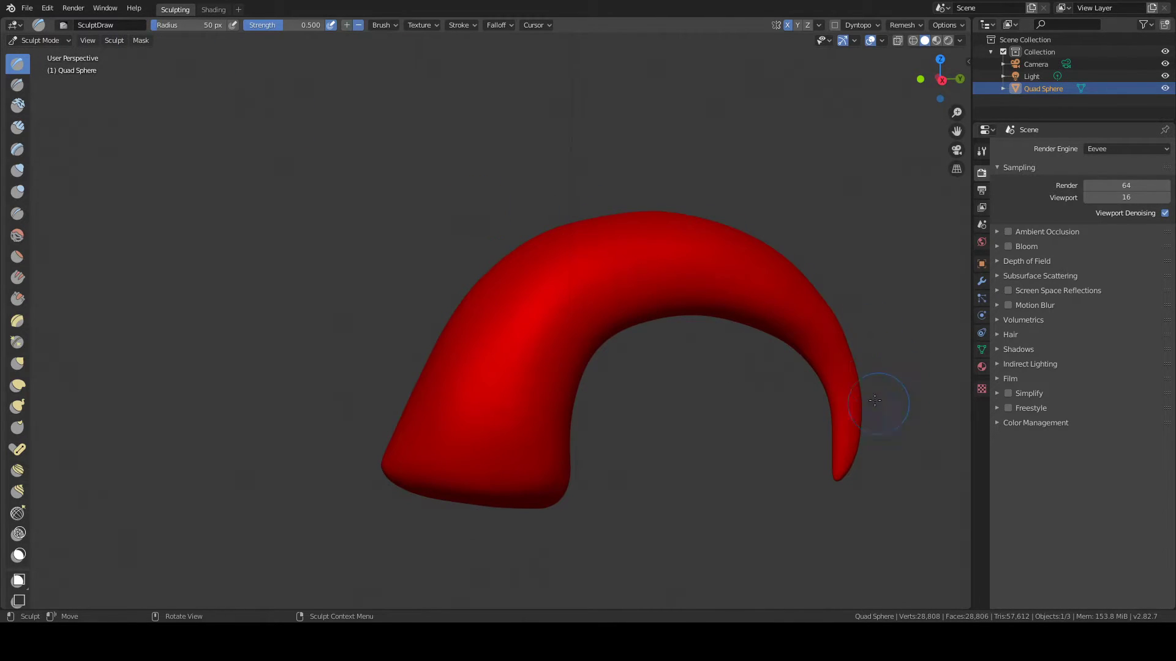
{"action": "mouse_move", "coordinate": [831, 363]}
{"action": "left_mouse_down"}
{"action": "mouse_move", "coordinate": [837, 380]}
{"action": "mouse_move", "coordinate": [784, 318]}
{"action": "mouse_move", "coordinate": [816, 341]}
{"action": "mouse_move", "coordinate": [811, 330]}
{"action": "mouse_move", "coordinate": [735, 288]}
{"action": "mouse_move", "coordinate": [655, 278]}
{"action": "mouse_move", "coordinate": [667, 283]}
{"action": "mouse_move", "coordinate": [543, 328]}
{"action": "mouse_move", "coordinate": [546, 347]}
{"action": "mouse_move", "coordinate": [493, 412]}
{"action": "mouse_move", "coordinate": [541, 428]}
{"action": "mouse_move", "coordinate": [532, 402]}
{"action": "mouse_move", "coordinate": [545, 367]}
{"action": "mouse_move", "coordinate": [630, 320]}
{"action": "mouse_move", "coordinate": [624, 335]}
{"action": "mouse_move", "coordinate": [635, 313]}
{"action": "mouse_move", "coordinate": [742, 308]}
{"action": "mouse_move", "coordinate": [751, 327]}
{"action": "mouse_move", "coordinate": [782, 329]}
{"action": "mouse_move", "coordinate": [814, 436]}
{"action": "left_mouse_up"}
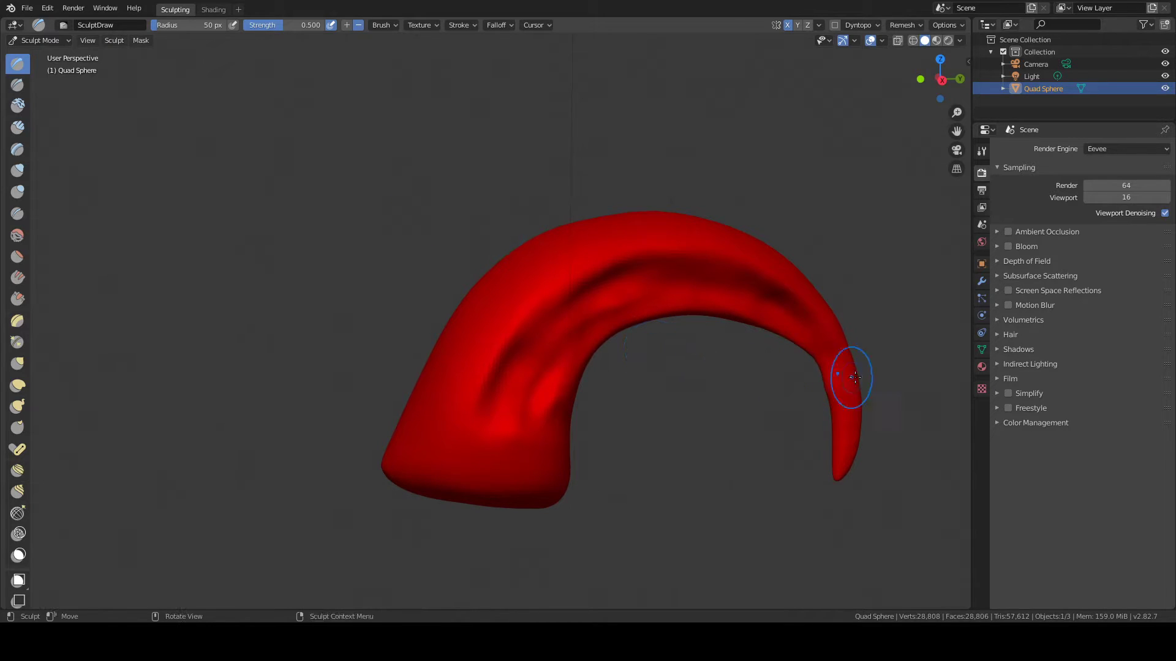
Refine the groove around the bend and along the arm with the Draw brush at strength 0.226.
{"action": "scroll", "coordinate": [594, 353], "scroll_direction": "down", "scroll_amount": 2}
{"action": "scroll", "coordinate": [820, 407], "scroll_direction": "up", "scroll_amount": 3}
{"action": "middle_click_drag", "start_coordinate": [847, 415], "coordinate": [877, 411]}
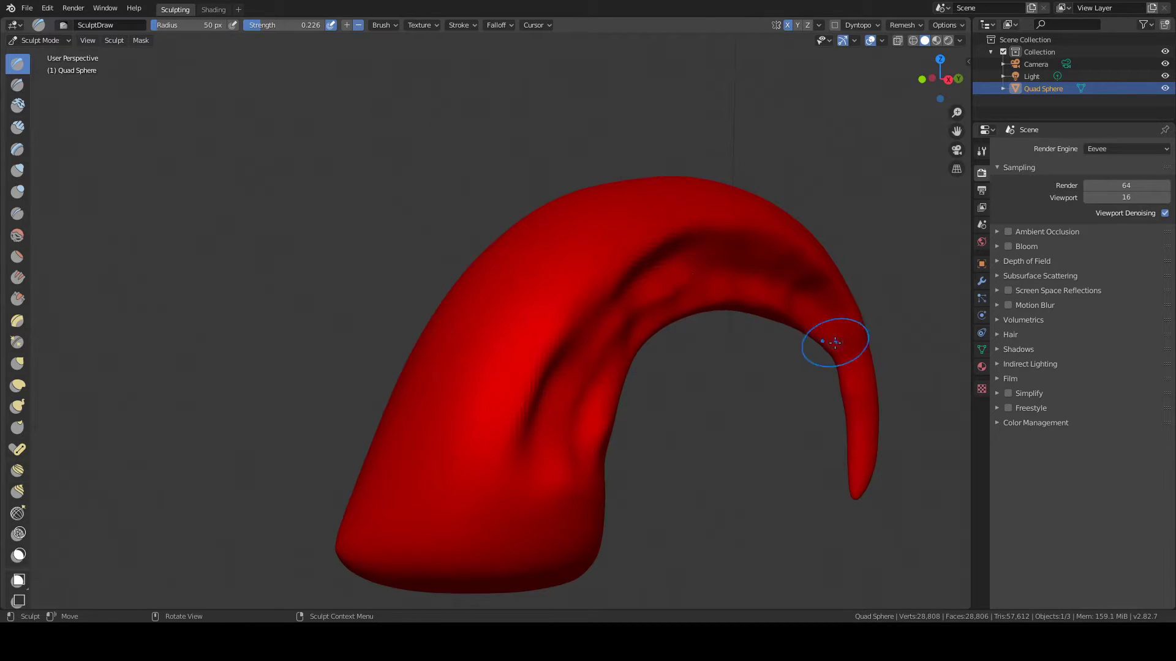
{"action": "mouse_move", "coordinate": [684, 288]}
{"action": "left_mouse_down"}
{"action": "mouse_move", "coordinate": [643, 298]}
{"action": "mouse_move", "coordinate": [648, 286]}
{"action": "left_mouse_up"}
{"action": "mouse_move", "coordinate": [623, 325]}
{"action": "left_mouse_down"}
{"action": "mouse_move", "coordinate": [570, 365]}
{"action": "mouse_move", "coordinate": [597, 381]}
{"action": "mouse_move", "coordinate": [593, 368]}
{"action": "mouse_move", "coordinate": [648, 307]}
{"action": "left_mouse_up"}
{"action": "middle_click_drag", "start_coordinate": [502, 321], "coordinate": [444, 310]}
{"action": "scroll", "coordinate": [484, 315], "scroll_direction": "down", "scroll_amount": 4}
{"action": "mouse_move", "coordinate": [520, 320]}
{"action": "middle_mouse_down"}
{"action": "mouse_move", "coordinate": [566, 342]}
{"action": "mouse_move", "coordinate": [539, 315]}
{"action": "middle_mouse_up"}
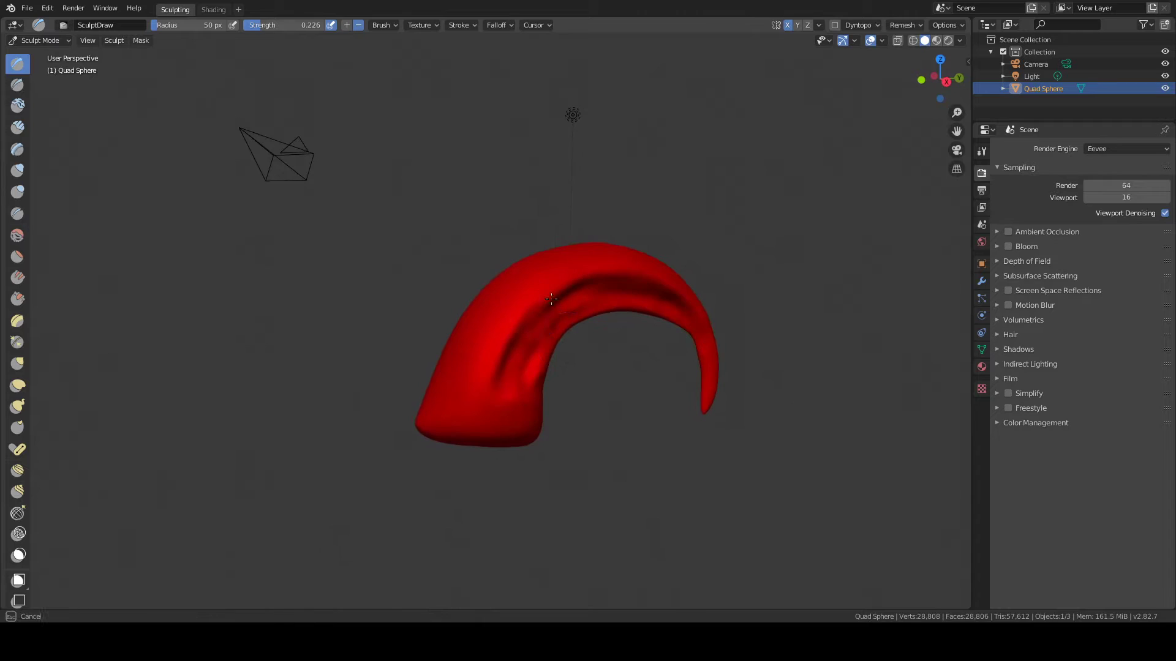
{"action": "left_click_drag", "start_coordinate": [623, 285], "coordinate": [687, 333]}
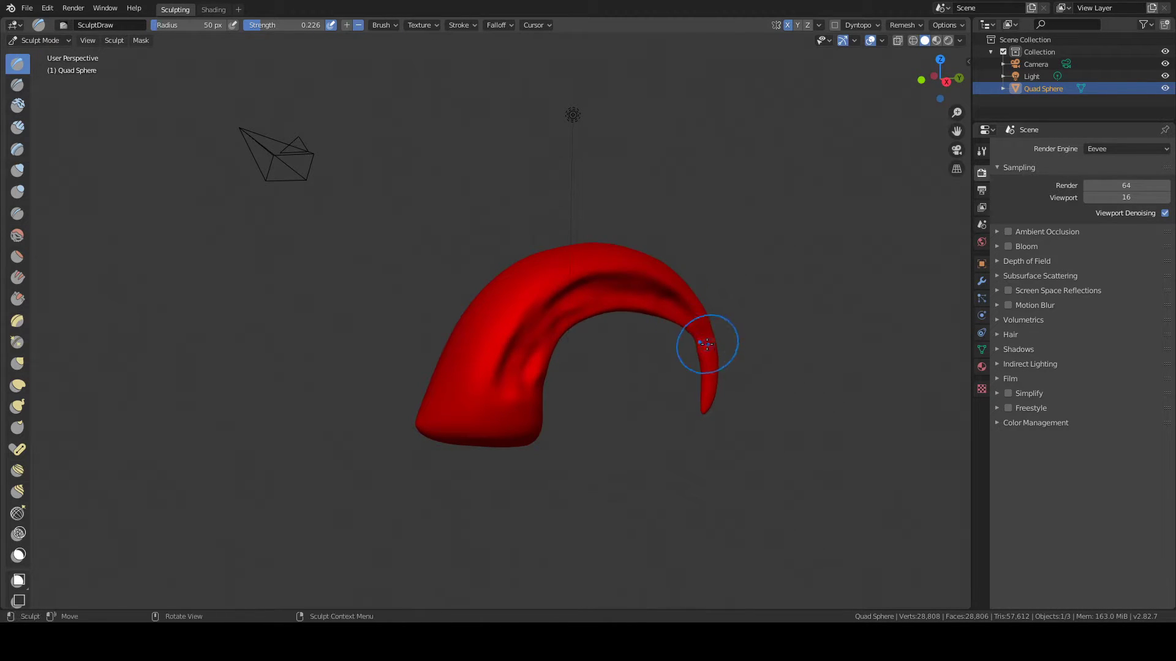
Smooth the groove's bumps on the inner bend and the lower stem with the Smooth brush, radius 50 px.
{"action": "left_click", "coordinate": [17, 235]}
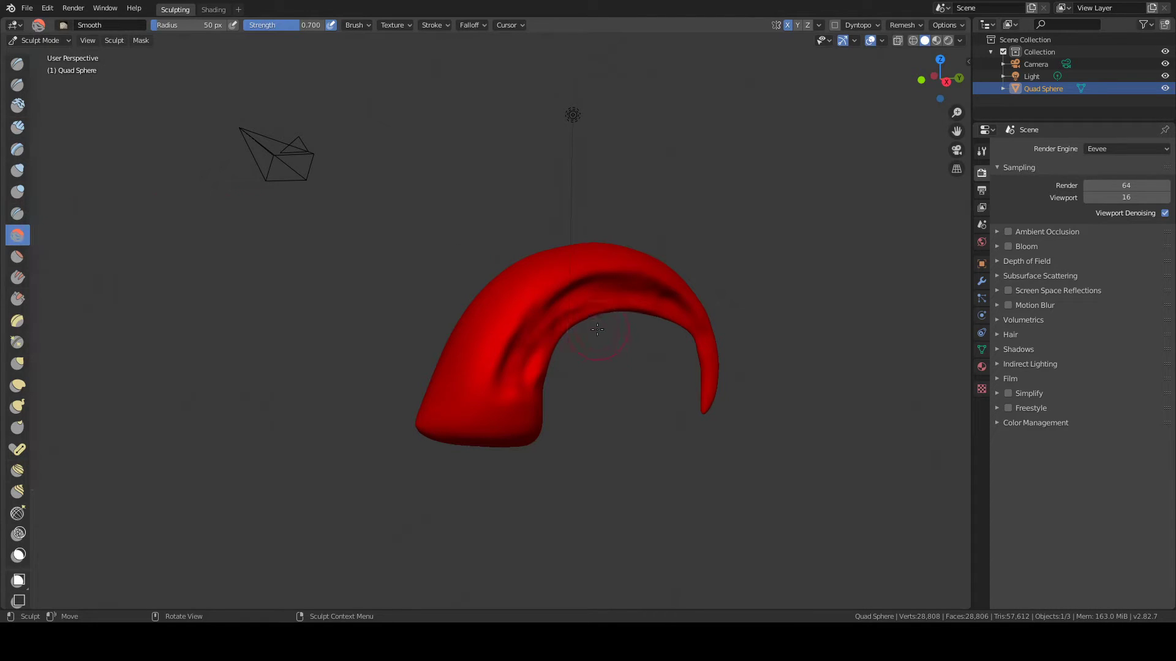
{"action": "middle_click_drag", "start_coordinate": [598, 329], "coordinate": [565, 319]}
{"action": "scroll", "coordinate": [595, 310], "scroll_direction": "up", "scroll_amount": 3}
{"action": "mouse_move", "coordinate": [682, 293]}
{"action": "left_mouse_down"}
{"action": "mouse_move", "coordinate": [618, 311]}
{"action": "mouse_move", "coordinate": [574, 347]}
{"action": "left_mouse_up"}
{"action": "mouse_move", "coordinate": [683, 293]}
{"action": "left_mouse_down"}
{"action": "mouse_move", "coordinate": [575, 346]}
{"action": "mouse_move", "coordinate": [640, 319]}
{"action": "left_mouse_up"}
{"action": "left_click_drag", "start_coordinate": [578, 395], "coordinate": [614, 345]}
{"action": "mouse_move", "coordinate": [567, 423]}
{"action": "left_mouse_down"}
{"action": "mouse_move", "coordinate": [573, 367]}
{"action": "mouse_move", "coordinate": [533, 387]}
{"action": "left_mouse_up"}
{"action": "left_click_drag", "start_coordinate": [554, 443], "coordinate": [518, 417]}
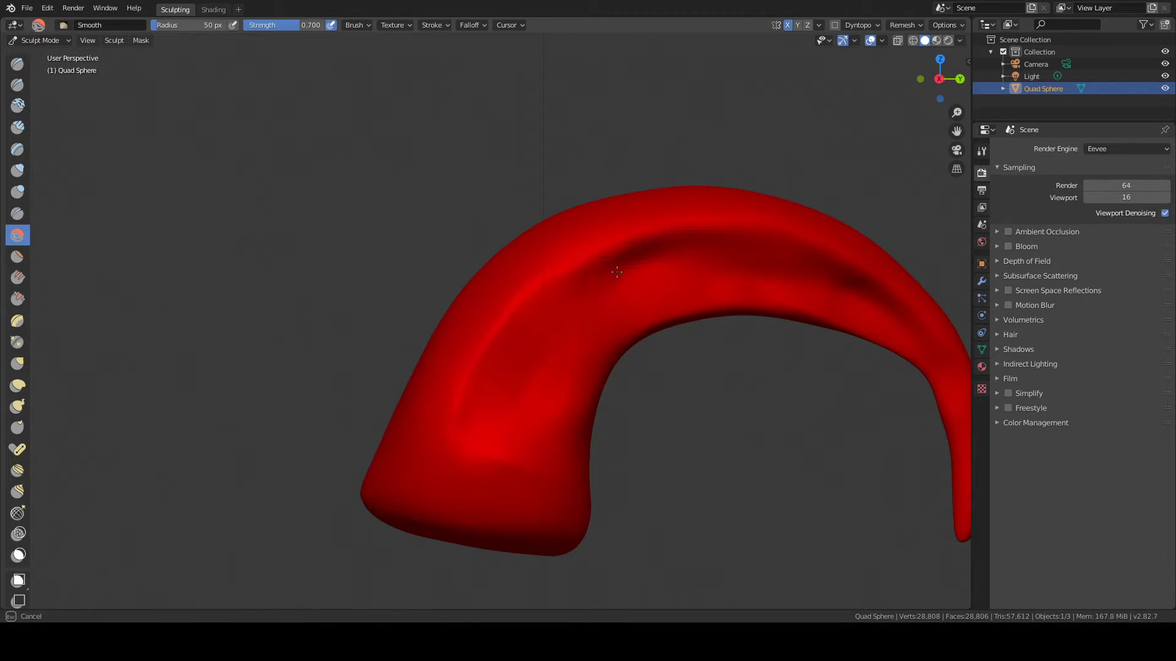
Smooth the rest of the groove along the arch and where it runs out above the tip.
{"action": "mouse_move", "coordinate": [606, 281]}
{"action": "left_mouse_down"}
{"action": "mouse_move", "coordinate": [700, 251]}
{"action": "mouse_move", "coordinate": [664, 268]}
{"action": "left_mouse_up"}
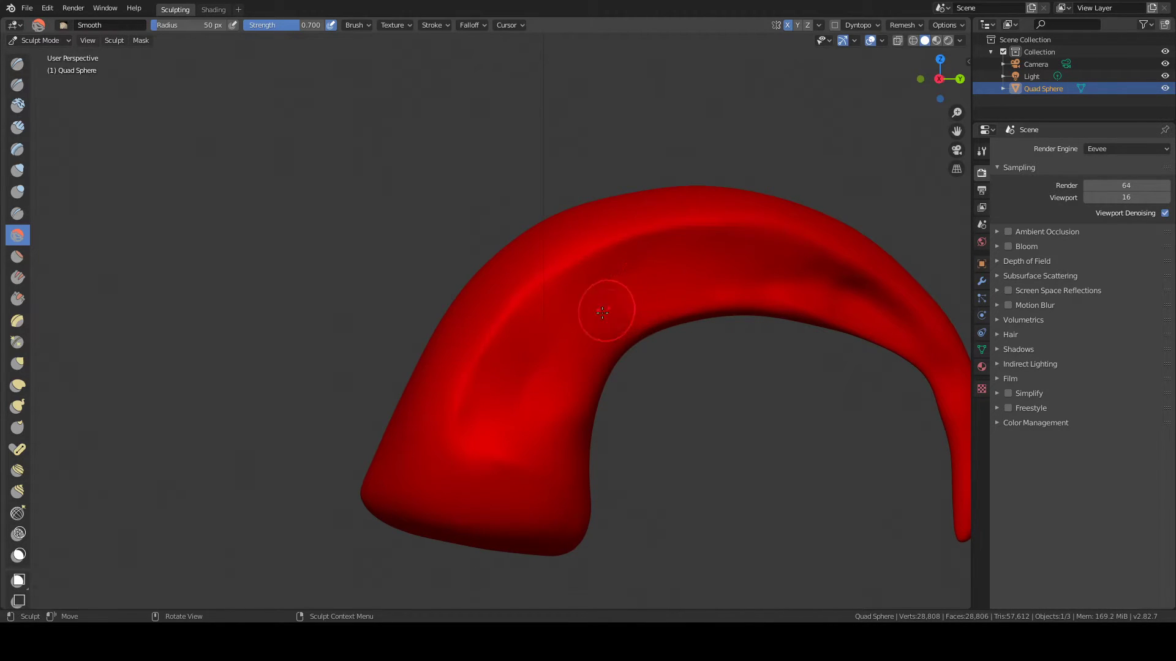
{"action": "mouse_move", "coordinate": [755, 294]}
{"action": "left_mouse_down"}
{"action": "mouse_move", "coordinate": [800, 262]}
{"action": "mouse_move", "coordinate": [895, 318]}
{"action": "left_mouse_up"}
{"action": "scroll", "coordinate": [261, 265], "scroll_direction": "down", "scroll_amount": 2}
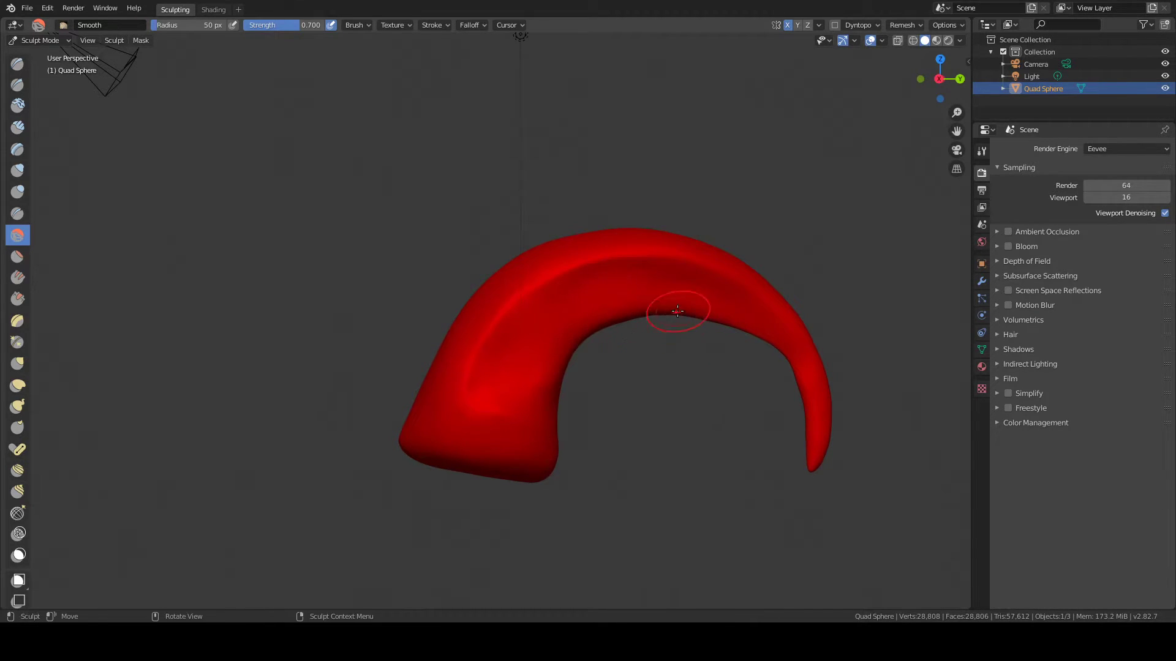
{"action": "left_click_drag", "start_coordinate": [762, 337], "coordinate": [765, 341]}
{"action": "left_click_drag", "start_coordinate": [800, 379], "coordinate": [777, 351]}
{"action": "left_click_drag", "start_coordinate": [778, 350], "coordinate": [800, 372]}
Smooth the ridge along the groove's upper edge with a brush radius of 58 px.
{"action": "mouse_move", "coordinate": [811, 436]}
{"action": "middle_mouse_down"}
{"action": "mouse_move", "coordinate": [547, 314]}
{"action": "mouse_move", "coordinate": [631, 280]}
{"action": "mouse_move", "coordinate": [649, 300]}
{"action": "mouse_move", "coordinate": [619, 310]}
{"action": "mouse_move", "coordinate": [593, 260]}
{"action": "middle_mouse_up"}
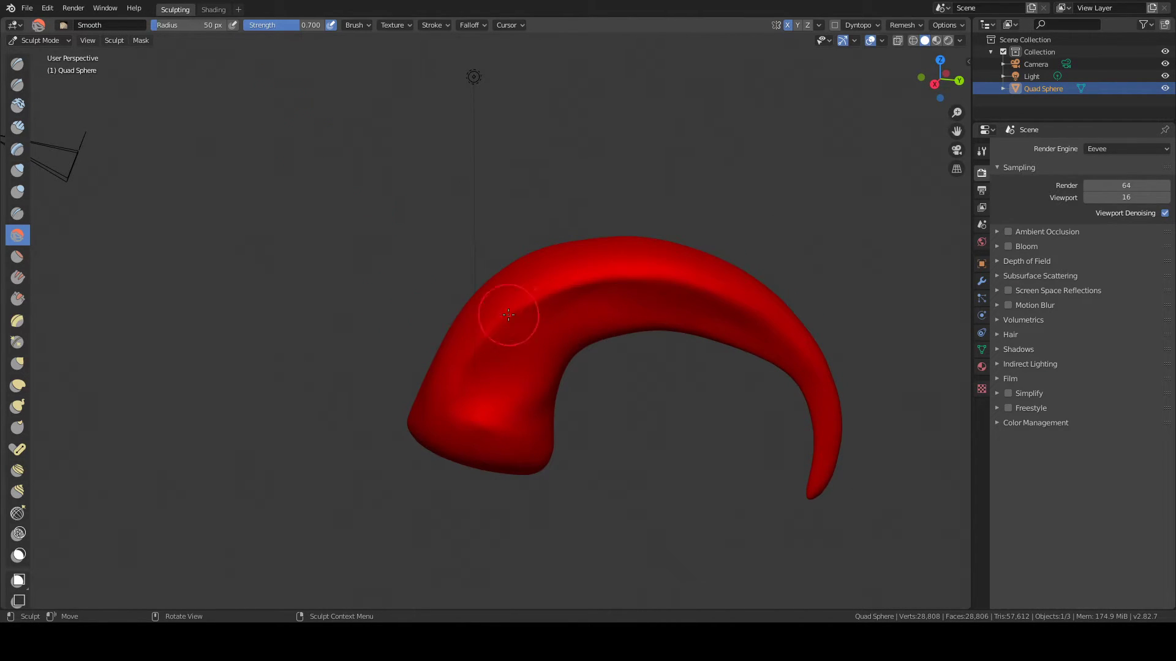
{"action": "scroll", "coordinate": [498, 316], "scroll_direction": "up", "scroll_amount": 2}
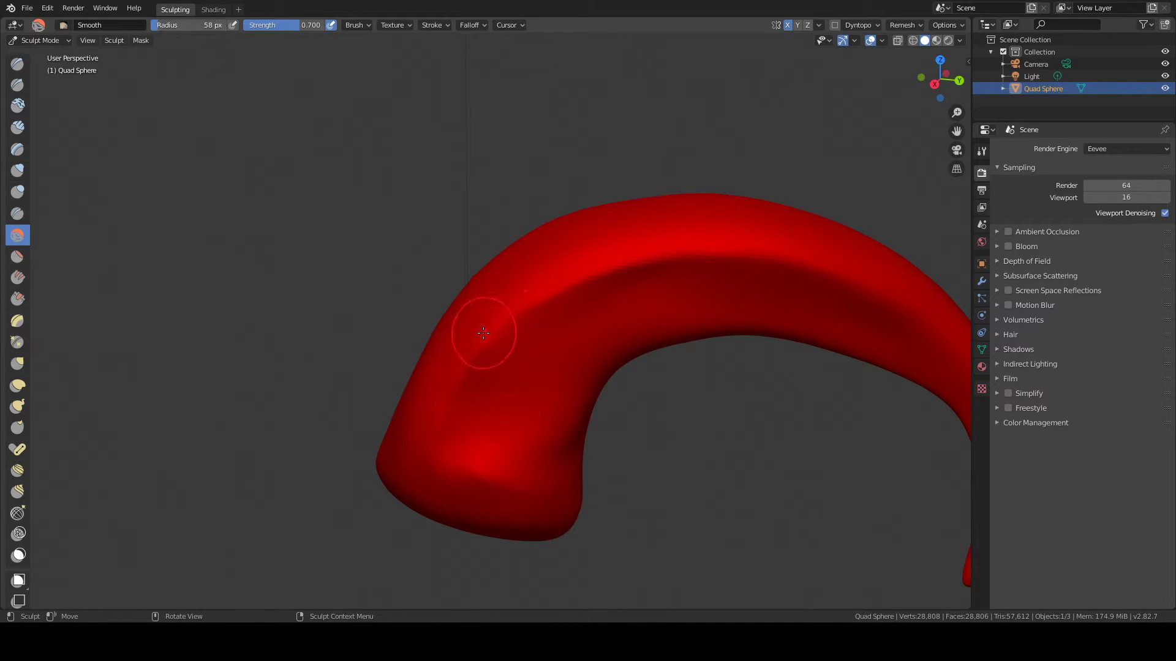
{"action": "mouse_move", "coordinate": [479, 344]}
{"action": "left_mouse_down"}
{"action": "mouse_move", "coordinate": [580, 265]}
{"action": "mouse_move", "coordinate": [513, 350]}
{"action": "mouse_move", "coordinate": [557, 357]}
{"action": "mouse_move", "coordinate": [589, 313]}
{"action": "mouse_move", "coordinate": [741, 296]}
{"action": "mouse_move", "coordinate": [798, 301]}
{"action": "mouse_move", "coordinate": [936, 365]}
{"action": "mouse_move", "coordinate": [861, 323]}
{"action": "left_mouse_up"}
{"action": "scroll", "coordinate": [483, 252], "scroll_direction": "up", "scroll_amount": 3}
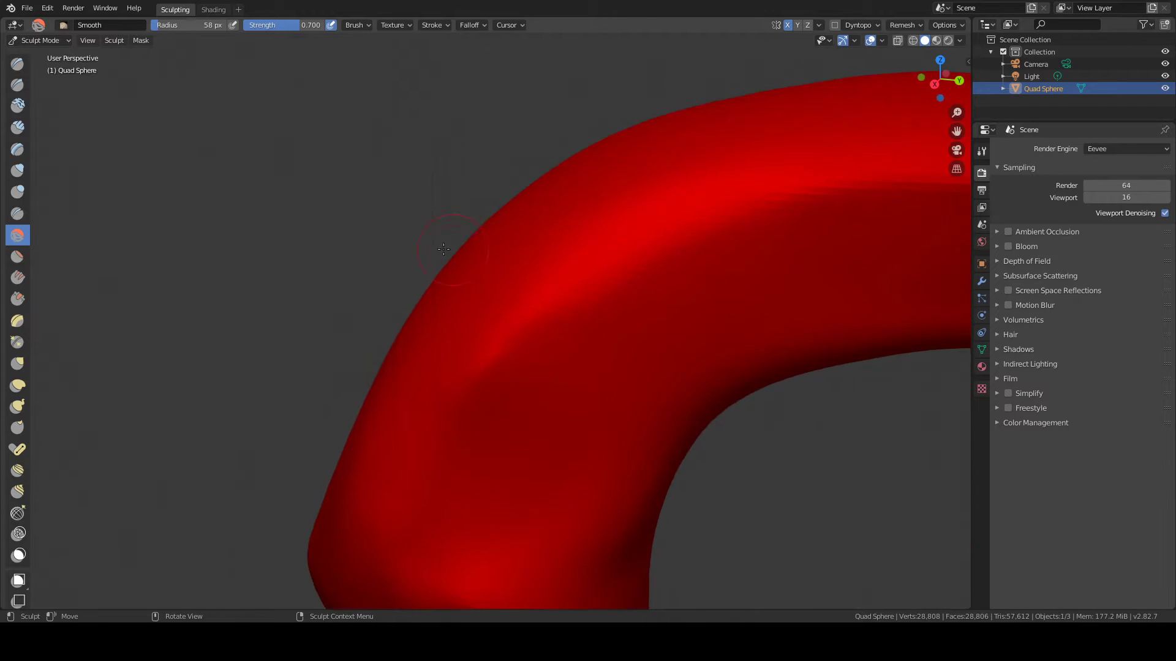
{"action": "scroll", "coordinate": [501, 241], "scroll_direction": "down", "scroll_amount": 7}
{"action": "middle_click_drag", "start_coordinate": [667, 312], "coordinate": [699, 293]}
{"action": "middle_click_drag", "start_coordinate": [512, 340], "coordinate": [499, 349]}
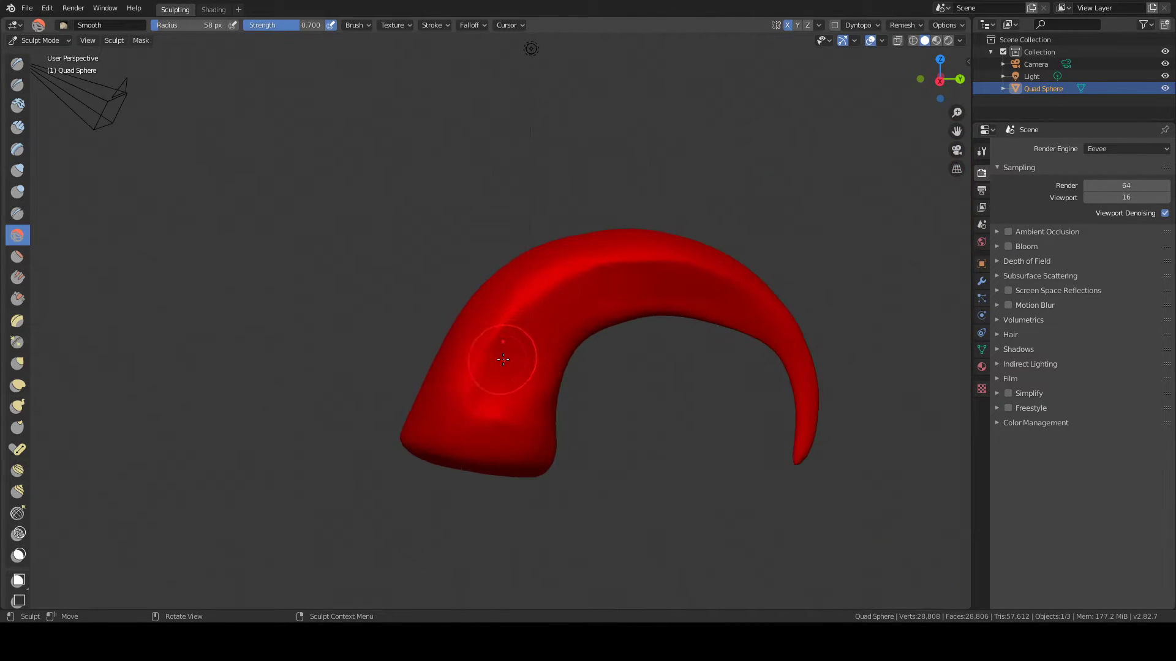
Build up the groove's upper edge from the stem along the arch with the Draw brush in Add mode, strength 0.167.
{"action": "scroll", "coordinate": [591, 298], "scroll_direction": "up", "scroll_amount": 2}
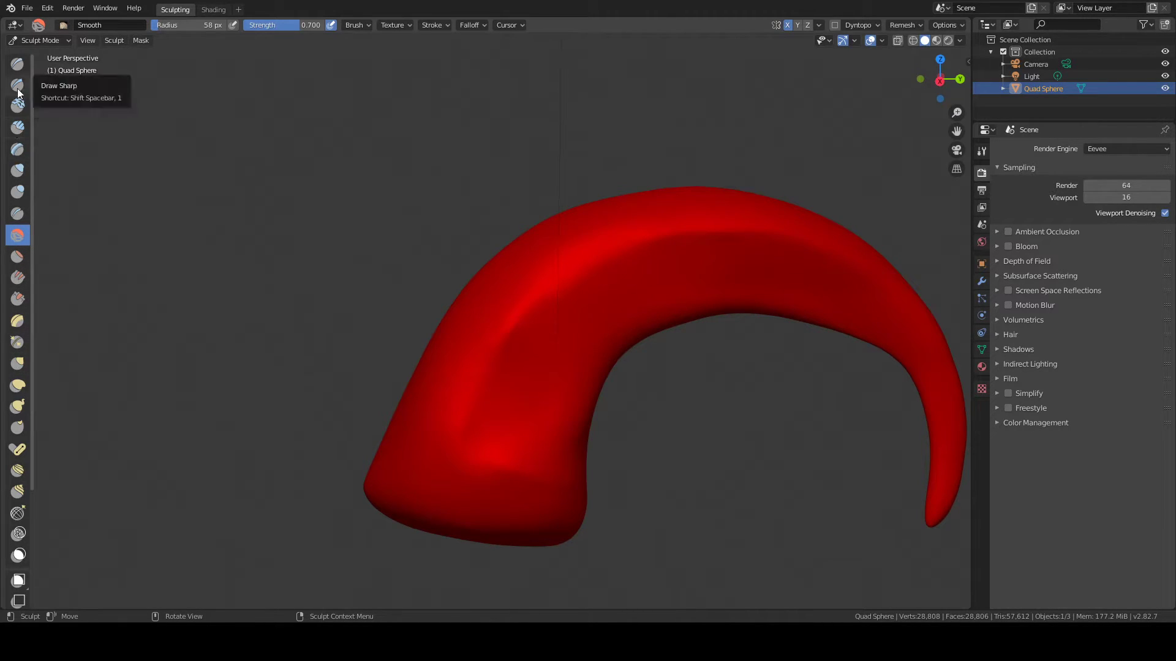
{"action": "left_click", "coordinate": [17, 63]}
{"action": "left_click", "coordinate": [346, 25]}
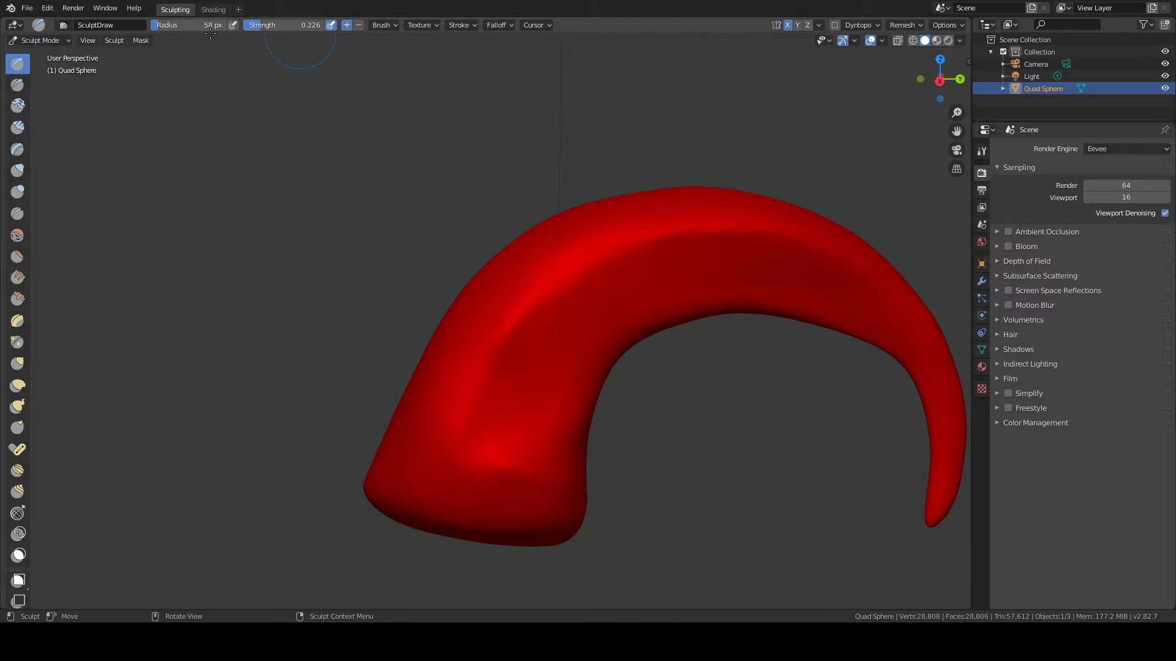
{"action": "left_click_drag", "start_coordinate": [287, 25], "coordinate": [286, 25]}
{"action": "left_click_drag", "start_coordinate": [470, 430], "coordinate": [484, 374]}
{"action": "left_click_drag", "start_coordinate": [463, 441], "coordinate": [497, 349]}
{"action": "mouse_move", "coordinate": [466, 441]}
{"action": "left_mouse_down"}
{"action": "mouse_move", "coordinate": [505, 344]}
{"action": "mouse_move", "coordinate": [538, 305]}
{"action": "left_mouse_up"}
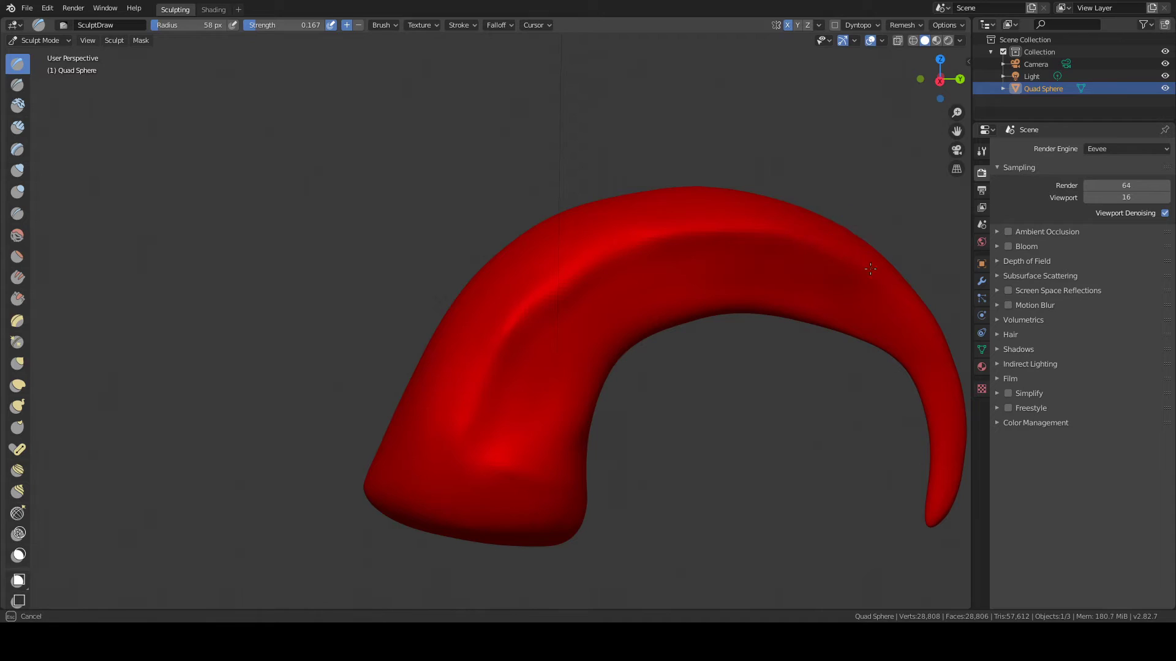
Accentuate the groove's upper edge from the arm back down the stem with the Draw brush at strength 0.241.
{"action": "scroll", "coordinate": [423, 264], "scroll_direction": "up", "scroll_amount": 2}
{"action": "scroll", "coordinate": [630, 315], "scroll_direction": "down", "scroll_amount": 5}
{"action": "scroll", "coordinate": [826, 381], "scroll_direction": "up", "scroll_amount": 3}
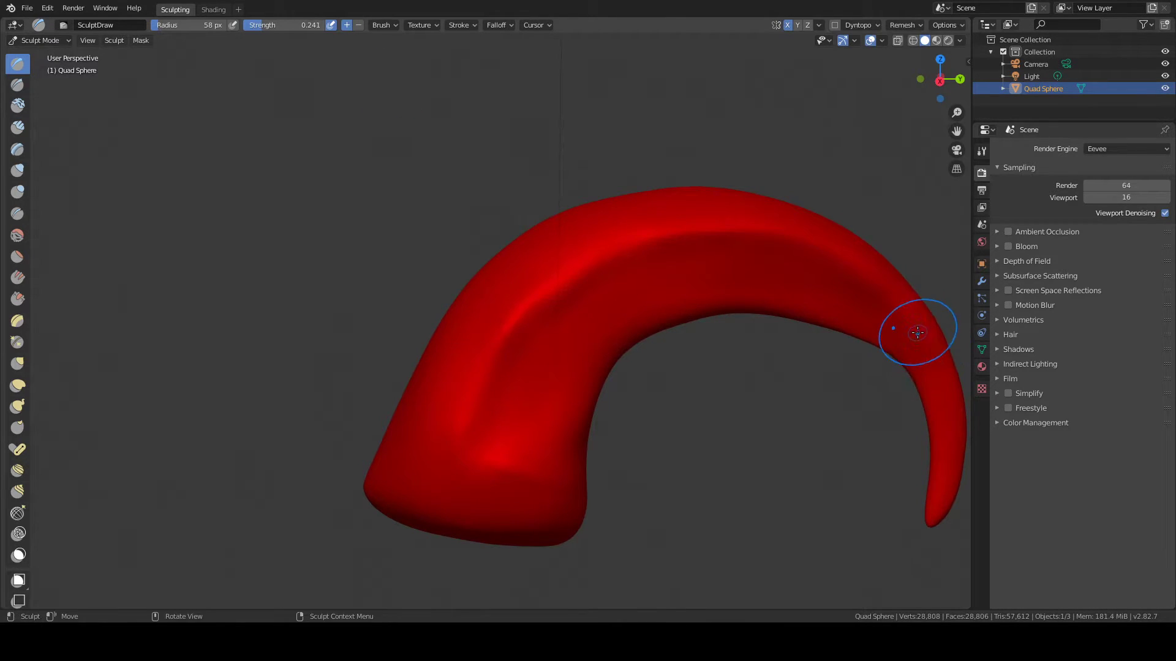
{"action": "mouse_move", "coordinate": [802, 249]}
{"action": "left_mouse_down"}
{"action": "mouse_move", "coordinate": [701, 237]}
{"action": "mouse_move", "coordinate": [551, 276]}
{"action": "mouse_move", "coordinate": [554, 294]}
{"action": "mouse_move", "coordinate": [497, 367]}
{"action": "mouse_move", "coordinate": [469, 443]}
{"action": "left_mouse_up"}
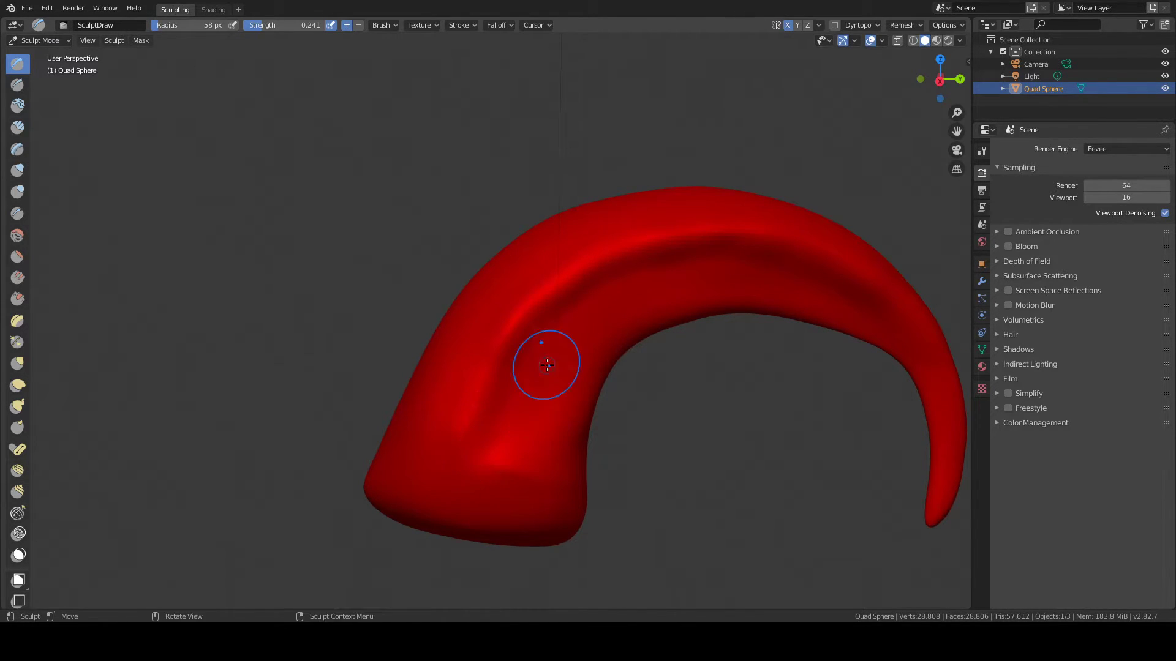
{"action": "mouse_move", "coordinate": [619, 297]}
{"action": "middle_mouse_down"}
{"action": "mouse_move", "coordinate": [560, 302]}
{"action": "mouse_move", "coordinate": [614, 299]}
{"action": "middle_mouse_up"}
{"action": "mouse_move", "coordinate": [481, 374]}
{"action": "middle_mouse_down"}
{"action": "mouse_move", "coordinate": [554, 338]}
{"action": "mouse_move", "coordinate": [575, 347]}
{"action": "mouse_move", "coordinate": [568, 322]}
{"action": "middle_mouse_up"}
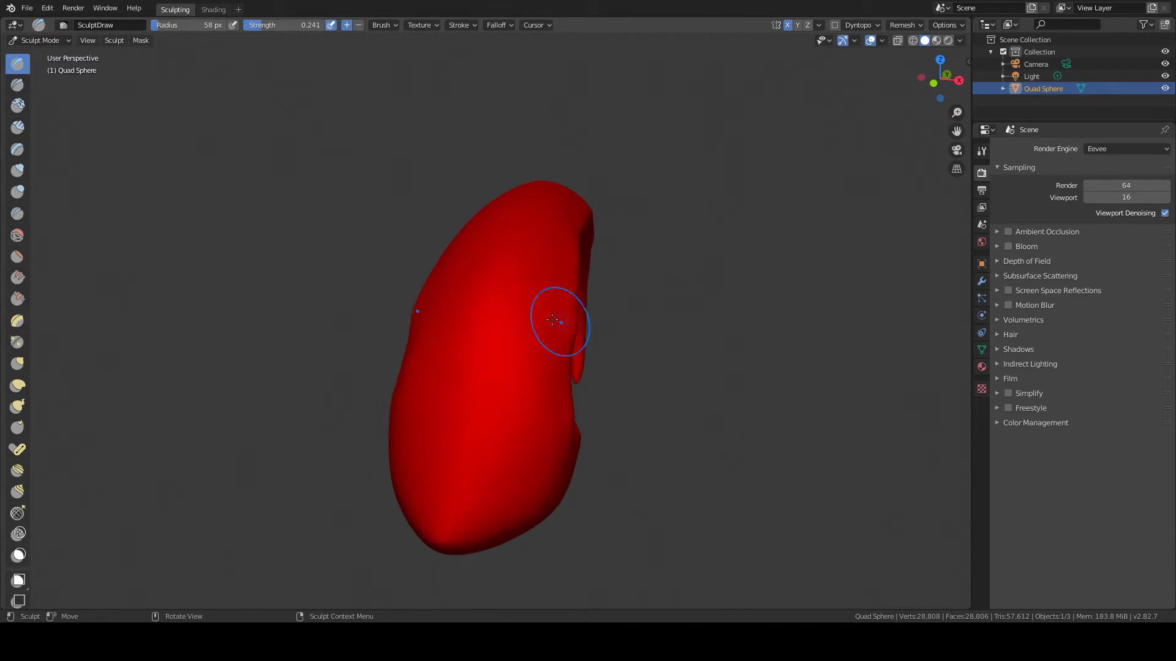
Level the groove's upper edge at the top of the arch with the Flatten/Contrast brush at strength 0.744.
{"action": "left_click", "coordinate": [15, 239]}
{"action": "middle_click_drag", "start_coordinate": [398, 248], "coordinate": [363, 245]}
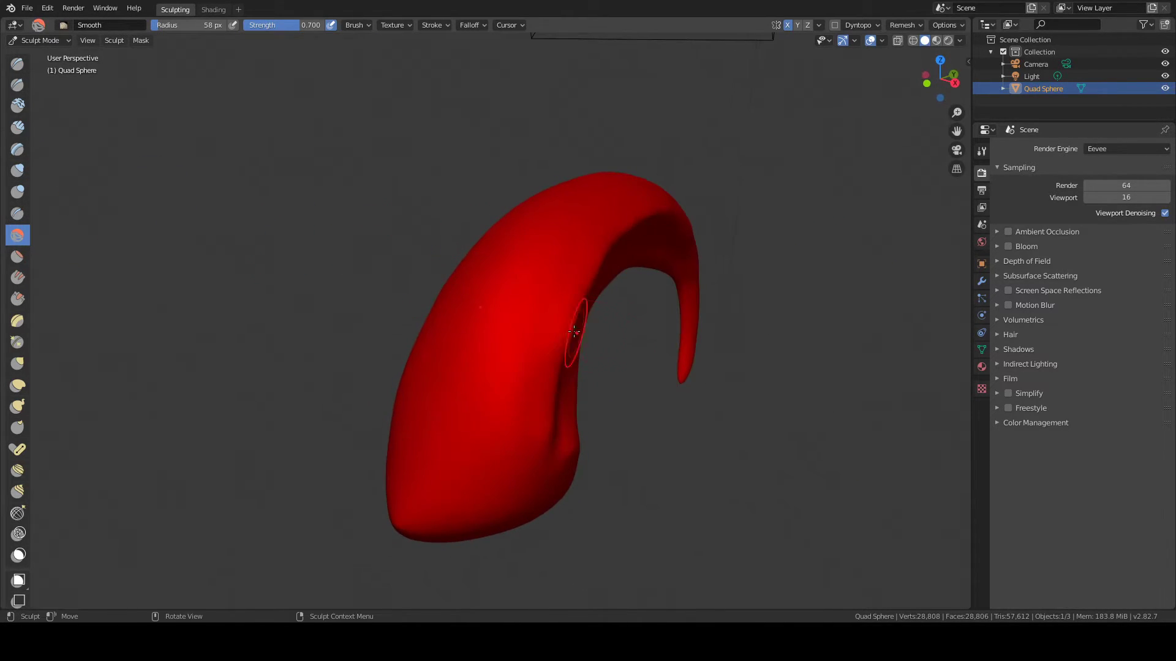
{"action": "left_click", "coordinate": [17, 257]}
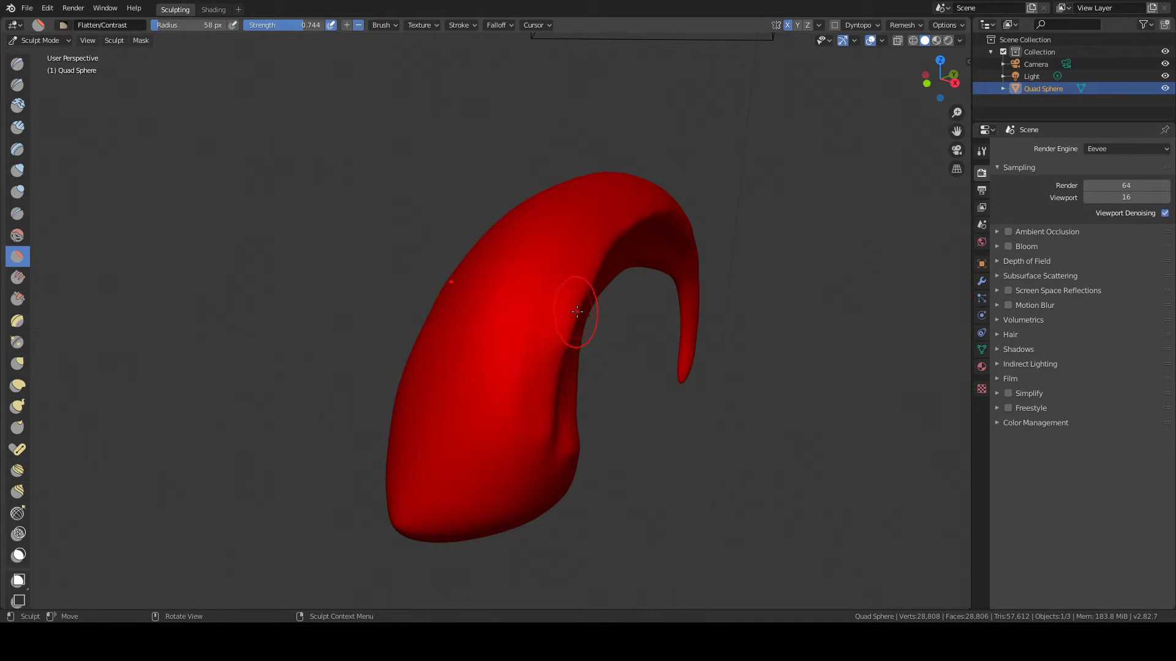
{"action": "mouse_move", "coordinate": [538, 241]}
{"action": "middle_mouse_down"}
{"action": "mouse_move", "coordinate": [609, 204]}
{"action": "mouse_move", "coordinate": [598, 249]}
{"action": "middle_mouse_up"}
{"action": "left_click_drag", "start_coordinate": [667, 244], "coordinate": [705, 230]}
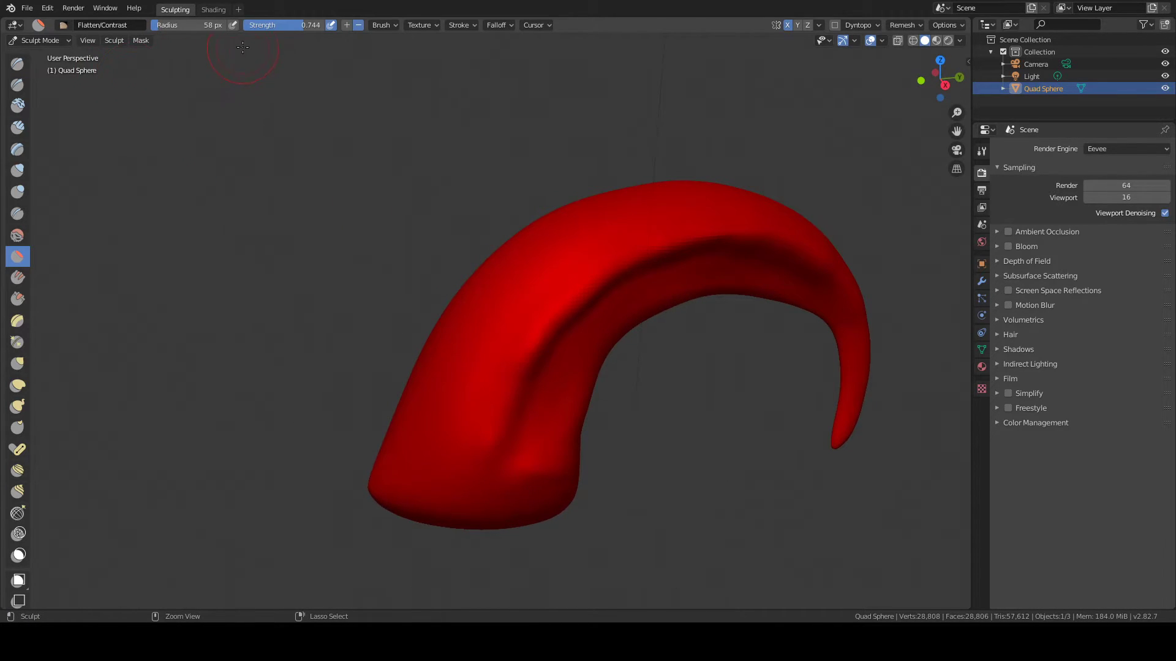
Flatten the ridge beside the groove up the stem to the start of the arch at strength 0.433.
{"action": "left_click_drag", "start_coordinate": [494, 457], "coordinate": [504, 410]}
{"action": "left_click_drag", "start_coordinate": [504, 409], "coordinate": [516, 373]}
{"action": "mouse_move", "coordinate": [515, 374]}
{"action": "left_mouse_down"}
{"action": "mouse_move", "coordinate": [490, 385]}
{"action": "mouse_move", "coordinate": [528, 324]}
{"action": "mouse_move", "coordinate": [596, 289]}
{"action": "mouse_move", "coordinate": [563, 312]}
{"action": "left_mouse_up"}
{"action": "left_click_drag", "start_coordinate": [590, 259], "coordinate": [574, 264]}
{"action": "left_click_drag", "start_coordinate": [487, 373], "coordinate": [549, 314]}
{"action": "left_click_drag", "start_coordinate": [483, 435], "coordinate": [508, 389]}
{"action": "mouse_move", "coordinate": [475, 461]}
{"action": "left_mouse_down"}
{"action": "mouse_move", "coordinate": [512, 338]}
{"action": "mouse_move", "coordinate": [582, 258]}
{"action": "mouse_move", "coordinate": [551, 294]}
{"action": "left_mouse_up"}
Flatten the groove's upper edge across the arch and back at its bend into the stem.
{"action": "left_click_drag", "start_coordinate": [661, 238], "coordinate": [649, 230]}
{"action": "mouse_move", "coordinate": [649, 230]}
{"action": "left_mouse_down"}
{"action": "mouse_move", "coordinate": [742, 209]}
{"action": "mouse_move", "coordinate": [654, 248]}
{"action": "left_mouse_up"}
{"action": "mouse_move", "coordinate": [757, 229]}
{"action": "left_mouse_down"}
{"action": "mouse_move", "coordinate": [747, 229]}
{"action": "mouse_move", "coordinate": [777, 232]}
{"action": "left_mouse_up"}
{"action": "middle_click_drag", "start_coordinate": [649, 268], "coordinate": [777, 233]}
{"action": "middle_click_drag", "start_coordinate": [655, 300], "coordinate": [566, 295]}
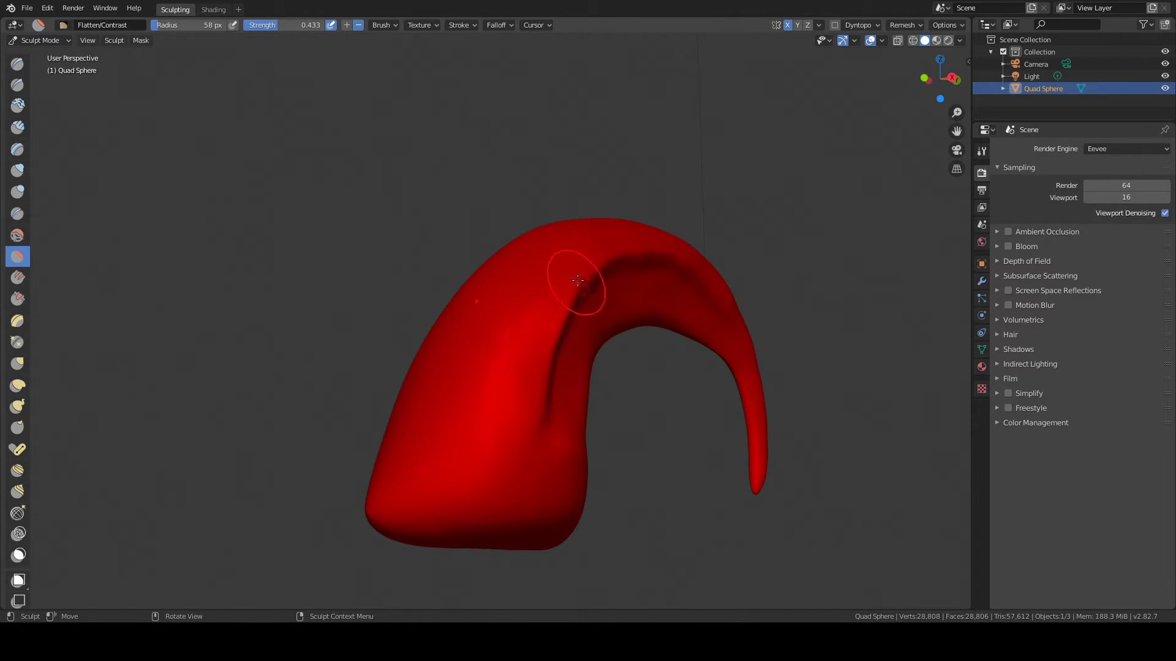
{"action": "mouse_move", "coordinate": [536, 296]}
{"action": "left_mouse_down"}
{"action": "mouse_move", "coordinate": [575, 287]}
{"action": "mouse_move", "coordinate": [555, 335]}
{"action": "left_mouse_up"}
{"action": "mouse_move", "coordinate": [455, 350]}
{"action": "middle_mouse_down"}
{"action": "mouse_move", "coordinate": [537, 347]}
{"action": "mouse_move", "coordinate": [541, 336]}
{"action": "mouse_move", "coordinate": [464, 334]}
{"action": "middle_mouse_up"}
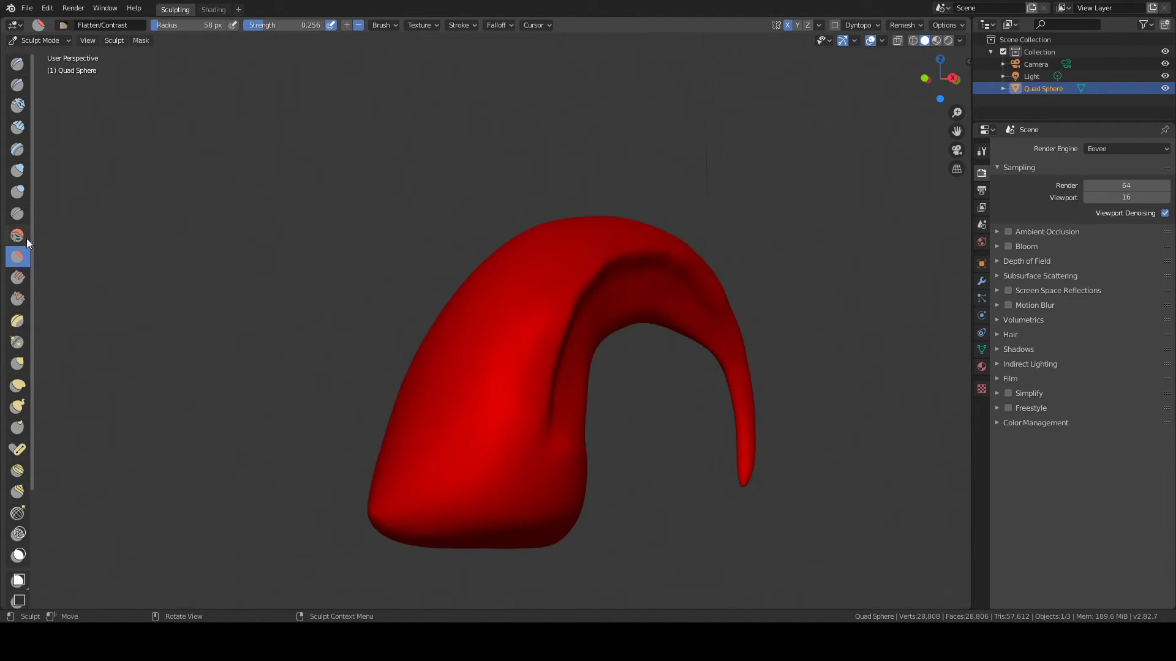
Smooth the groove, its upper edge and the adjoining stem surface with the Smooth brush at a radius of 58 px.
{"action": "left_click", "coordinate": [24, 239]}
{"action": "left_click_drag", "start_coordinate": [552, 347], "coordinate": [606, 425]}
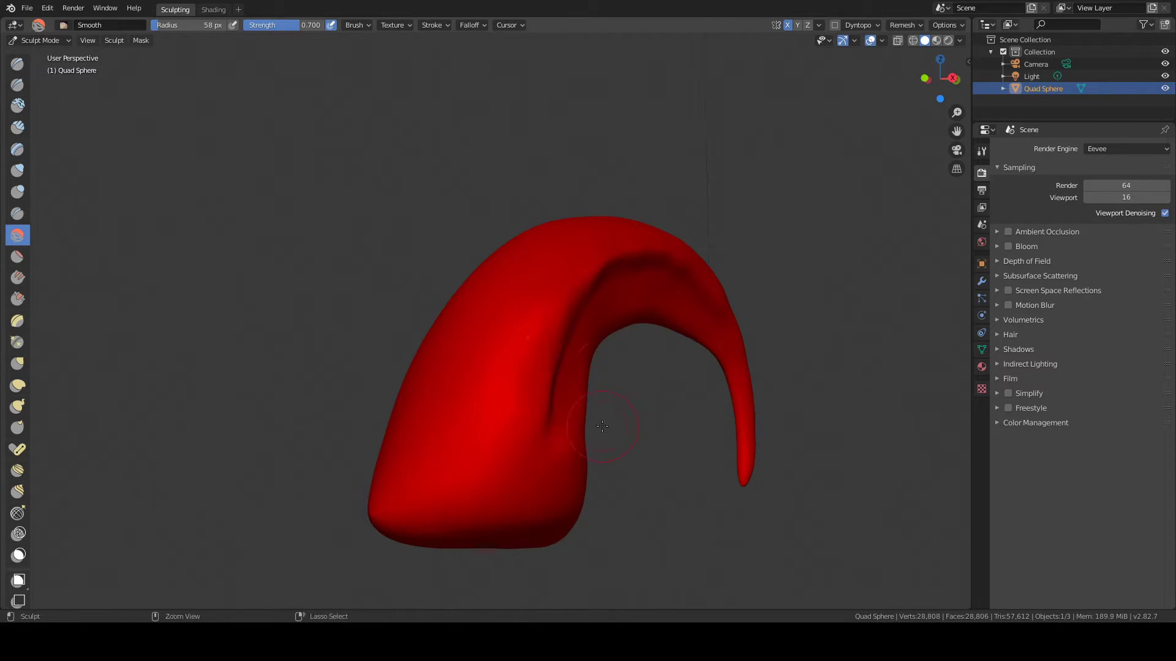
{"action": "mouse_move", "coordinate": [570, 360]}
{"action": "left_mouse_down"}
{"action": "mouse_move", "coordinate": [575, 303]}
{"action": "mouse_move", "coordinate": [558, 355]}
{"action": "left_mouse_up"}
{"action": "mouse_move", "coordinate": [561, 308]}
{"action": "left_mouse_down"}
{"action": "mouse_move", "coordinate": [535, 410]}
{"action": "mouse_move", "coordinate": [559, 301]}
{"action": "mouse_move", "coordinate": [618, 245]}
{"action": "mouse_move", "coordinate": [672, 249]}
{"action": "mouse_move", "coordinate": [708, 294]}
{"action": "mouse_move", "coordinate": [656, 263]}
{"action": "left_mouse_up"}
{"action": "mouse_move", "coordinate": [656, 262]}
{"action": "middle_mouse_down"}
{"action": "mouse_move", "coordinate": [704, 299]}
{"action": "mouse_move", "coordinate": [729, 257]}
{"action": "mouse_move", "coordinate": [631, 287]}
{"action": "mouse_move", "coordinate": [503, 280]}
{"action": "middle_mouse_up"}
{"action": "mouse_move", "coordinate": [500, 388]}
{"action": "left_mouse_down"}
{"action": "mouse_move", "coordinate": [544, 355]}
{"action": "mouse_move", "coordinate": [509, 380]}
{"action": "mouse_move", "coordinate": [499, 337]}
{"action": "left_mouse_up"}
{"action": "mouse_move", "coordinate": [469, 473]}
{"action": "left_mouse_down"}
{"action": "mouse_move", "coordinate": [533, 389]}
{"action": "mouse_move", "coordinate": [523, 459]}
{"action": "mouse_move", "coordinate": [433, 341]}
{"action": "left_mouse_up"}
{"action": "mouse_move", "coordinate": [433, 341]}
{"action": "middle_mouse_down"}
{"action": "mouse_move", "coordinate": [403, 292]}
{"action": "mouse_move", "coordinate": [36, 82]}
{"action": "middle_mouse_up"}
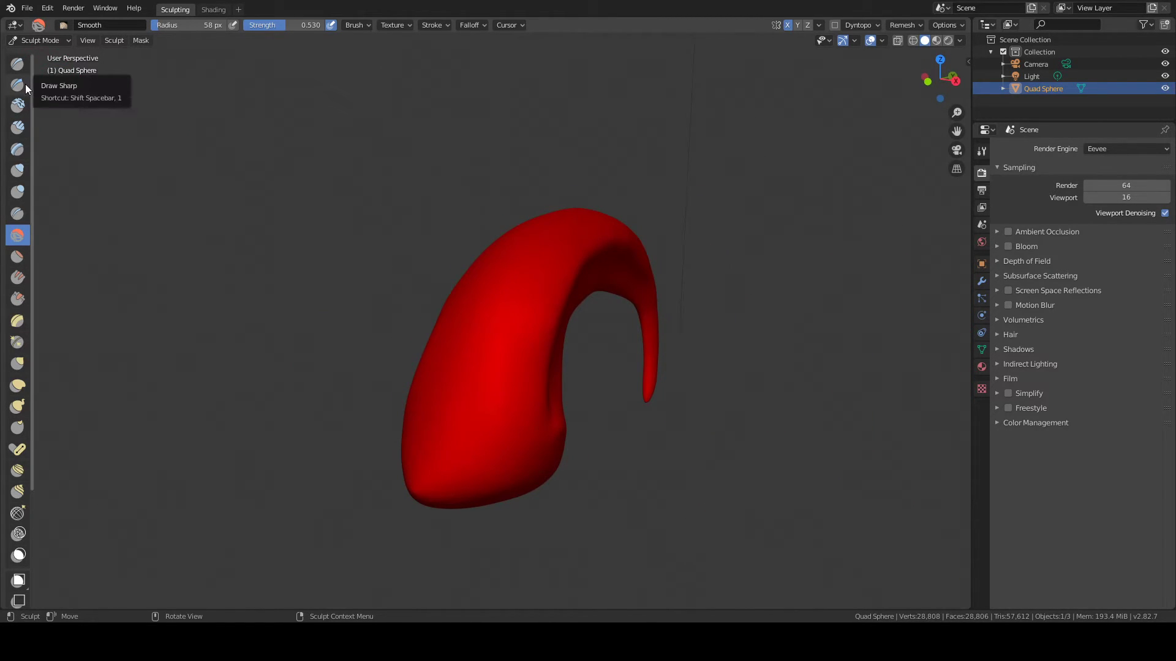
Carve four curved cross grooves up the outer stem with the Draw Sharp brush, radius 38 px and strength 0.678.
{"action": "left_click", "coordinate": [25, 84]}
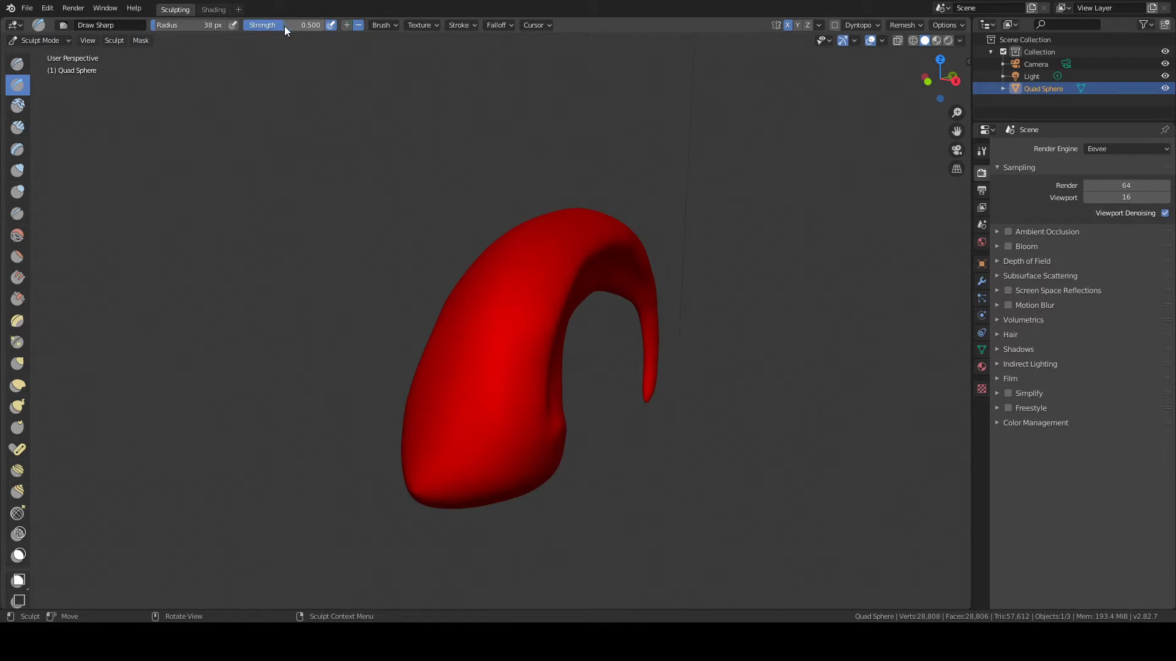
{"action": "left_click_drag", "start_coordinate": [284, 25], "coordinate": [299, 26]}
{"action": "left_click_drag", "start_coordinate": [512, 399], "coordinate": [421, 393]}
{"action": "mouse_move", "coordinate": [490, 382]}
{"action": "left_mouse_down"}
{"action": "mouse_move", "coordinate": [508, 351]}
{"action": "mouse_move", "coordinate": [436, 336]}
{"action": "left_mouse_up"}
{"action": "left_click_drag", "start_coordinate": [548, 302], "coordinate": [461, 292]}
{"action": "left_click_drag", "start_coordinate": [542, 262], "coordinate": [506, 256]}
Continue the row of cross grooves from the upper stem onto the arch at the same brush strength.
{"action": "middle_click_drag", "start_coordinate": [533, 231], "coordinate": [567, 228]}
{"action": "left_click_drag", "start_coordinate": [567, 228], "coordinate": [530, 222]}
{"action": "left_click_drag", "start_coordinate": [533, 269], "coordinate": [497, 257]}
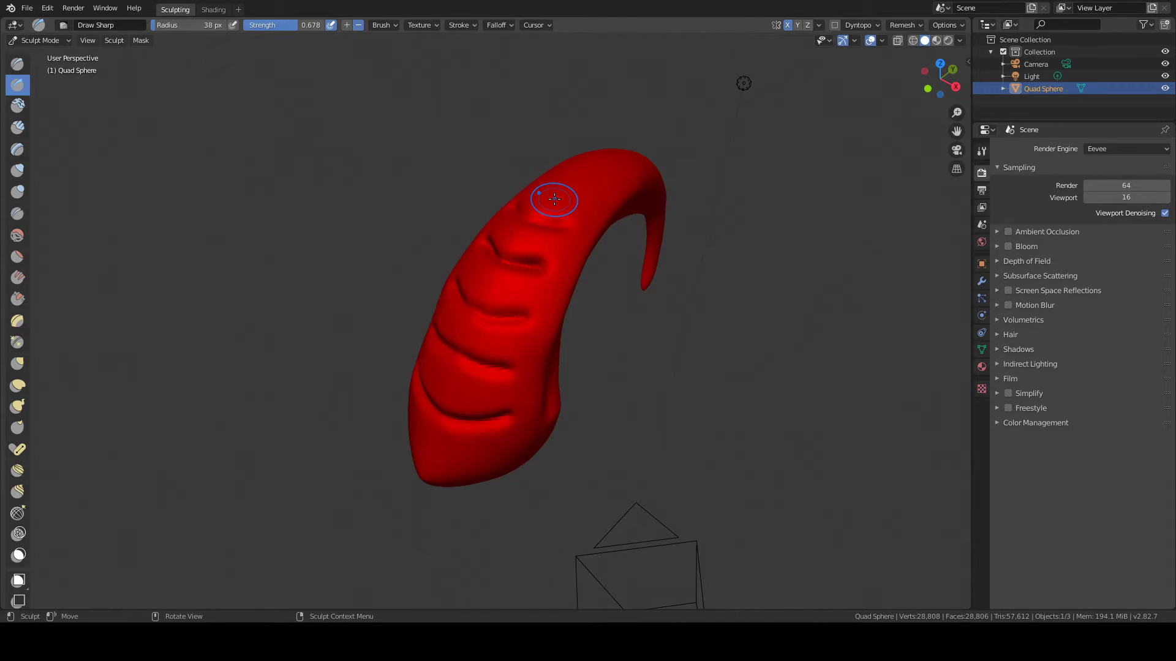
{"action": "left_click_drag", "start_coordinate": [592, 189], "coordinate": [569, 183]}
{"action": "mouse_move", "coordinate": [613, 150]}
{"action": "middle_mouse_down"}
{"action": "mouse_move", "coordinate": [596, 197]}
{"action": "mouse_move", "coordinate": [658, 175]}
{"action": "mouse_move", "coordinate": [637, 172]}
{"action": "mouse_move", "coordinate": [746, 74]}
{"action": "mouse_move", "coordinate": [667, 63]}
{"action": "mouse_move", "coordinate": [573, 224]}
{"action": "mouse_move", "coordinate": [514, 249]}
{"action": "mouse_move", "coordinate": [292, 74]}
{"action": "middle_mouse_up"}
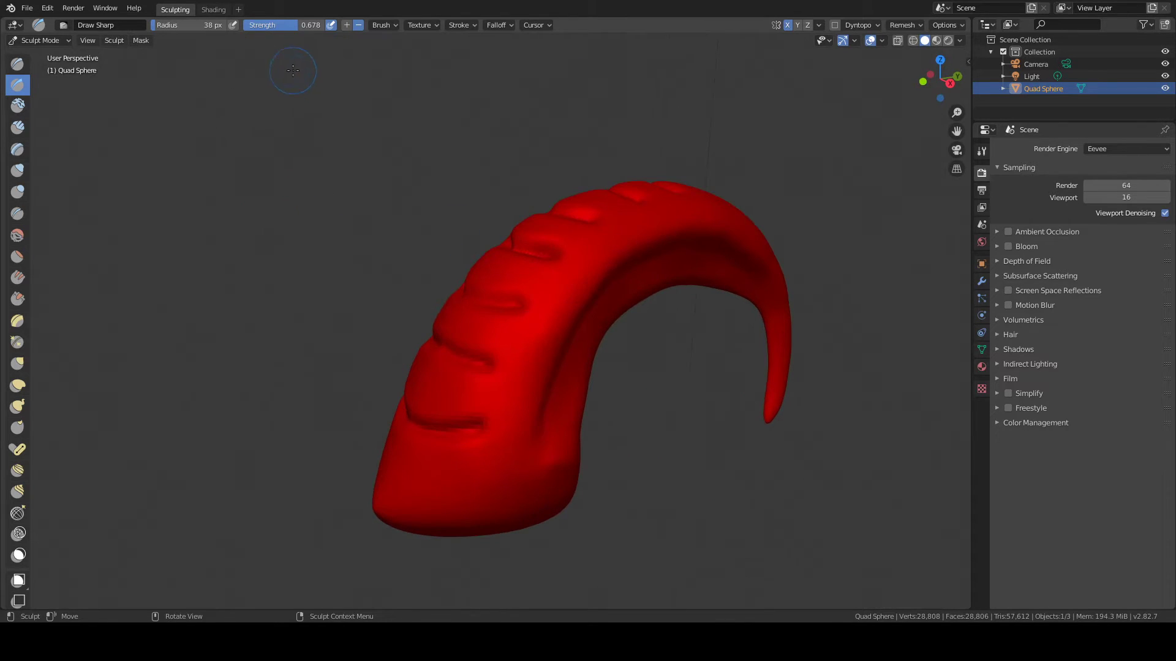
Carve shallower grooves between the existing cross grooves on the stem with Draw Sharp at strength 0.307.
{"action": "middle_click_drag", "start_coordinate": [406, 193], "coordinate": [451, 257]}
{"action": "mouse_move", "coordinate": [463, 256]}
{"action": "left_mouse_down"}
{"action": "mouse_move", "coordinate": [488, 286]}
{"action": "mouse_move", "coordinate": [463, 263]}
{"action": "mouse_move", "coordinate": [531, 296]}
{"action": "mouse_move", "coordinate": [491, 294]}
{"action": "mouse_move", "coordinate": [532, 297]}
{"action": "left_mouse_up"}
{"action": "mouse_move", "coordinate": [496, 205]}
{"action": "left_mouse_down"}
{"action": "mouse_move", "coordinate": [563, 230]}
{"action": "mouse_move", "coordinate": [509, 222]}
{"action": "mouse_move", "coordinate": [531, 233]}
{"action": "left_mouse_up"}
{"action": "left_click_drag", "start_coordinate": [432, 310], "coordinate": [433, 312]}
{"action": "left_click_drag", "start_coordinate": [473, 350], "coordinate": [516, 355]}
{"action": "mouse_move", "coordinate": [431, 315]}
{"action": "left_mouse_down"}
{"action": "mouse_move", "coordinate": [515, 356]}
{"action": "mouse_move", "coordinate": [451, 336]}
{"action": "mouse_move", "coordinate": [516, 356]}
{"action": "left_mouse_up"}
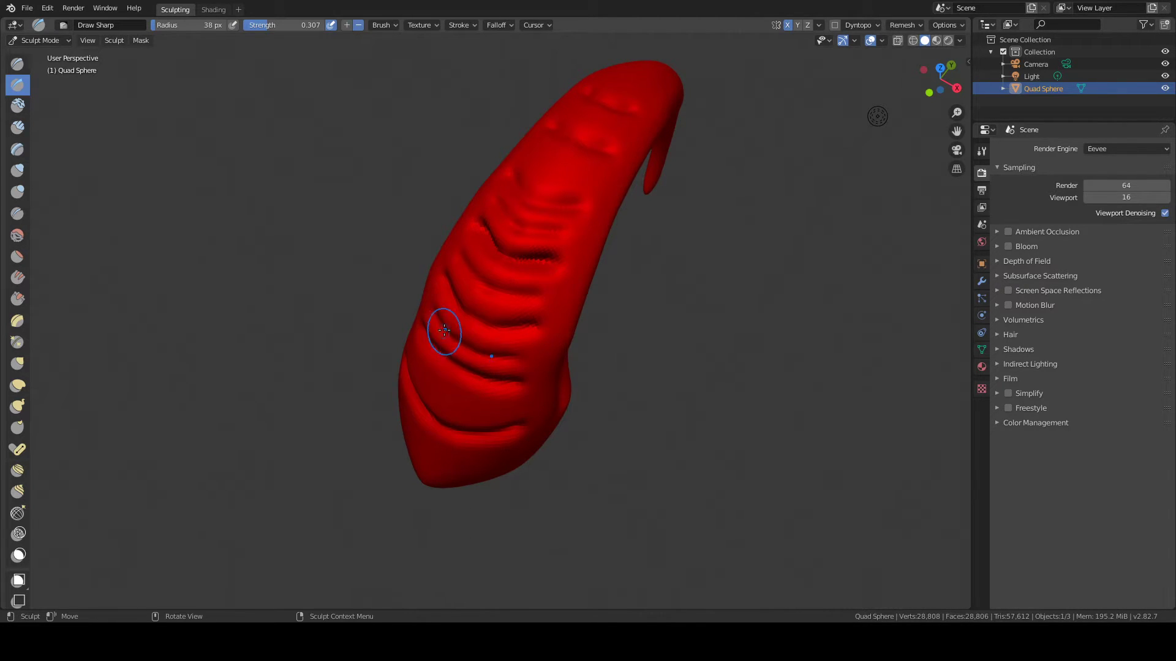
{"action": "middle_click_drag", "start_coordinate": [444, 332], "coordinate": [433, 375]}
{"action": "left_click_drag", "start_coordinate": [411, 373], "coordinate": [458, 401]}
{"action": "left_click_drag", "start_coordinate": [417, 371], "coordinate": [422, 385]}
Add a shallow in-between groove on the arch, between the cross grooves toward the top of the bend.
{"action": "mouse_move", "coordinate": [512, 267]}
{"action": "middle_mouse_down"}
{"action": "mouse_move", "coordinate": [415, 246]}
{"action": "mouse_move", "coordinate": [598, 307]}
{"action": "middle_mouse_up"}
{"action": "scroll", "coordinate": [490, 255], "scroll_direction": "down", "scroll_amount": 4}
{"action": "scroll", "coordinate": [613, 235], "scroll_direction": "up", "scroll_amount": 4}
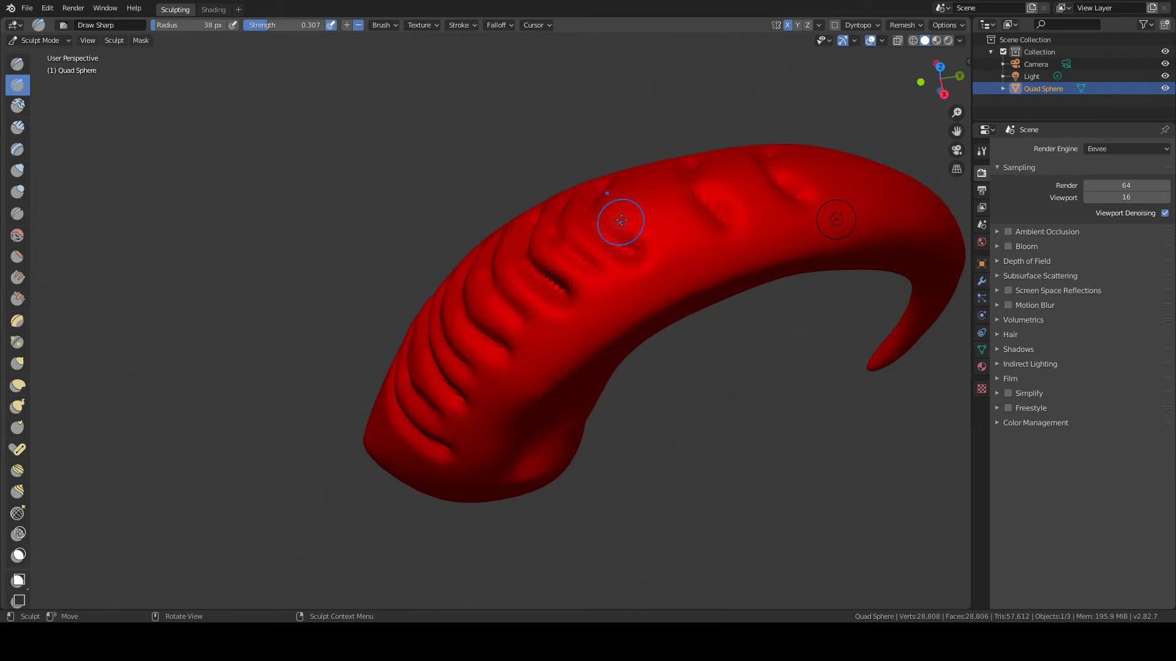
{"action": "left_click_drag", "start_coordinate": [660, 169], "coordinate": [650, 190]}
{"action": "left_click_drag", "start_coordinate": [651, 189], "coordinate": [665, 224]}
{"action": "left_click_drag", "start_coordinate": [646, 178], "coordinate": [667, 228]}
{"action": "middle_click_drag", "start_coordinate": [602, 218], "coordinate": [735, 244]}
{"action": "mouse_move", "coordinate": [556, 252]}
{"action": "middle_mouse_down"}
{"action": "mouse_move", "coordinate": [468, 320]}
{"action": "mouse_move", "coordinate": [680, 214]}
{"action": "mouse_move", "coordinate": [603, 236]}
{"action": "mouse_move", "coordinate": [618, 226]}
{"action": "middle_mouse_up"}
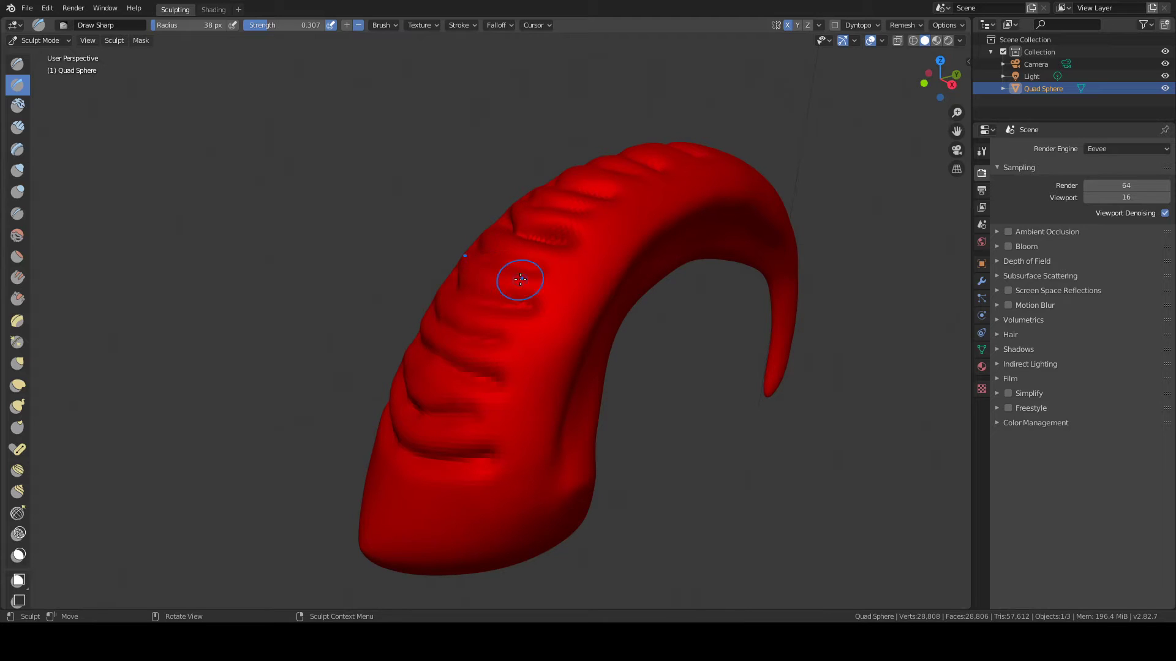
{"action": "middle_click_drag", "start_coordinate": [467, 336], "coordinate": [425, 312]}
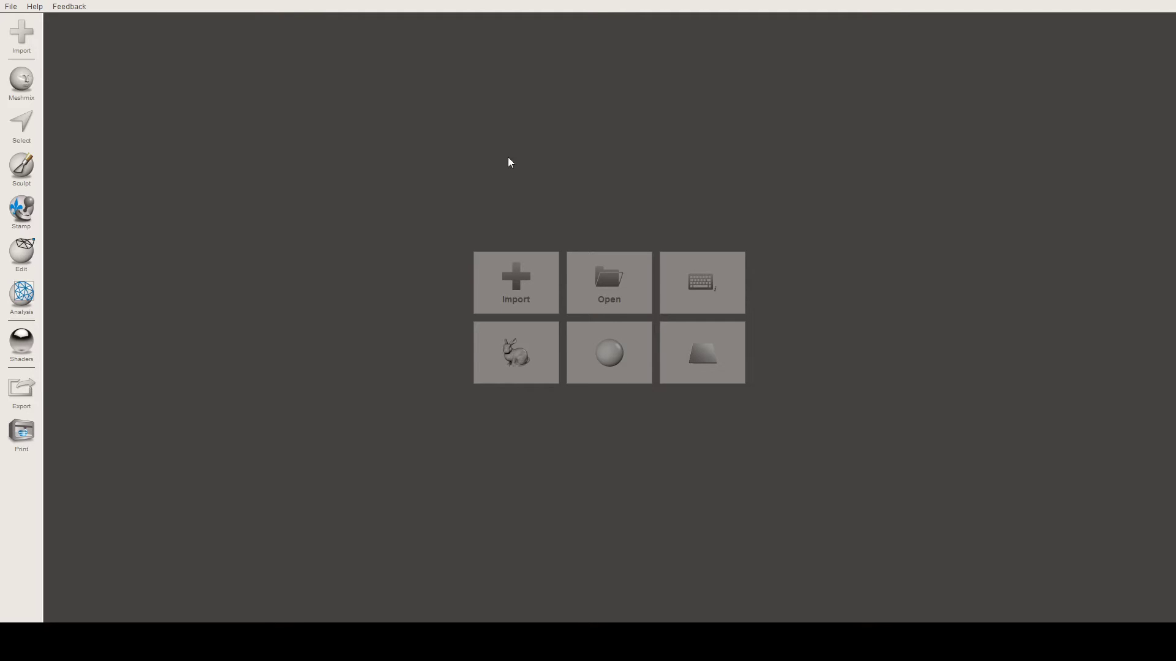
Switch to Meshmixer and import the sculpted horn mesh.
{"action": "left_click", "coordinate": [508, 283]}
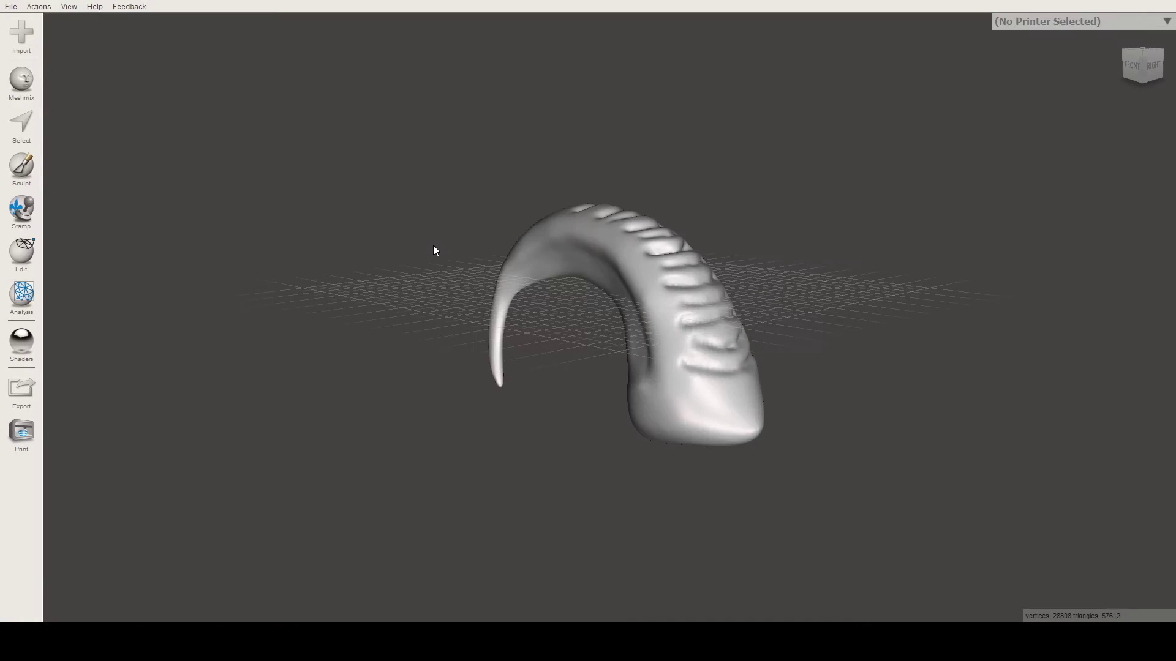
{"action": "right_click_drag", "start_coordinate": [724, 254], "coordinate": [527, 313]}
{"action": "right_click_drag", "start_coordinate": [589, 285], "coordinate": [585, 280]}
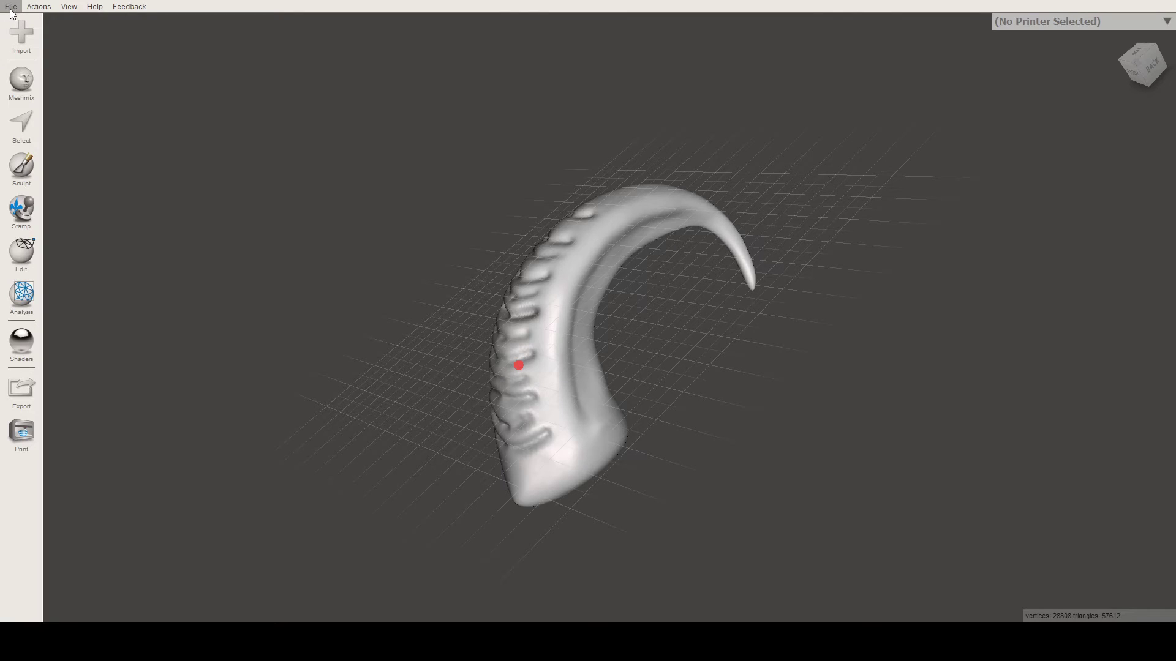
Transform the horn by shifting it -2.134 mm along Z and scaling it uniformly to a Z size of 200 mm.
{"action": "left_click", "coordinate": [19, 261]}
{"action": "left_click", "coordinate": [123, 66]}
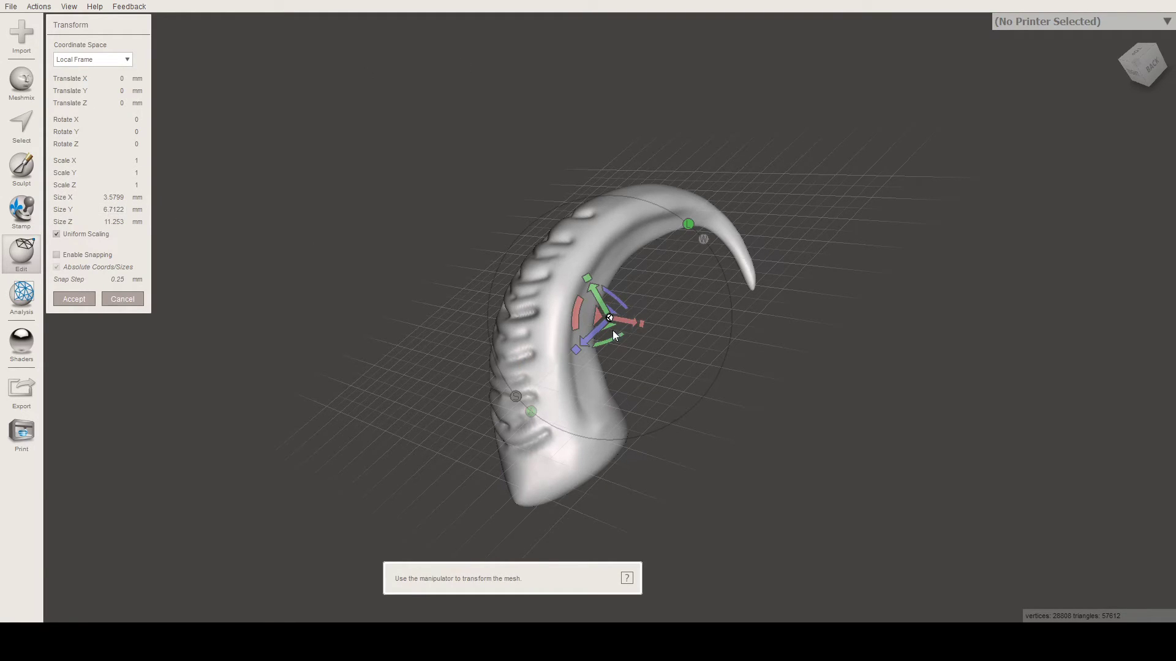
{"action": "left_click_drag", "start_coordinate": [591, 339], "coordinate": [644, 290]}
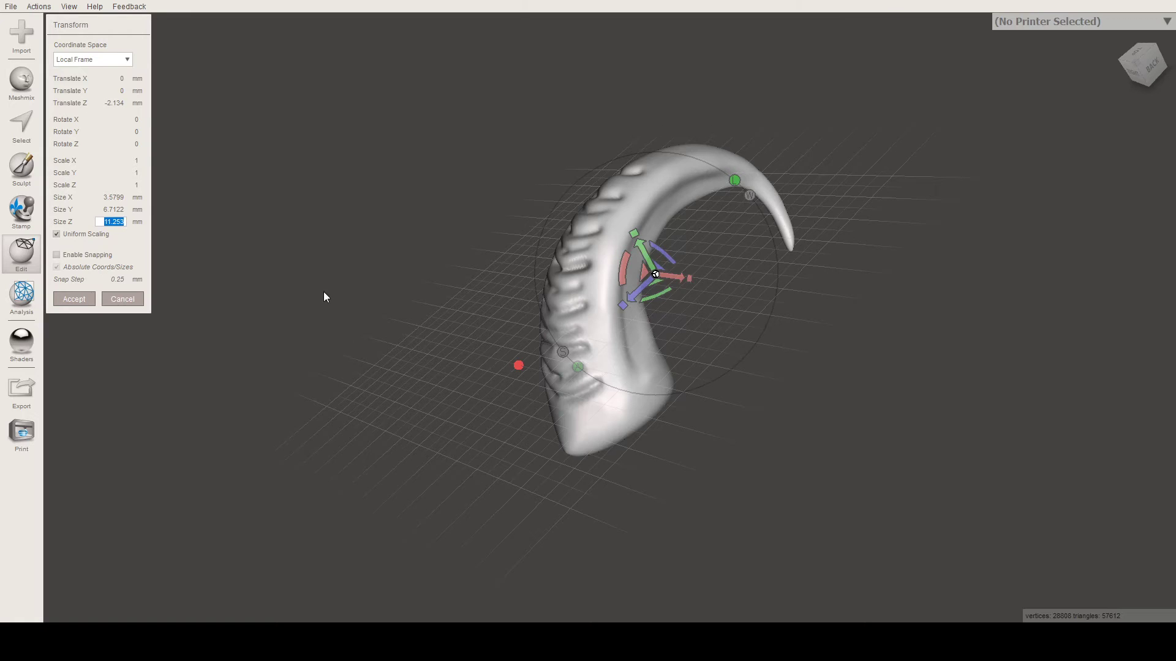
{"action": "type", "text": "200"}
{"action": "key", "text": "Return"}
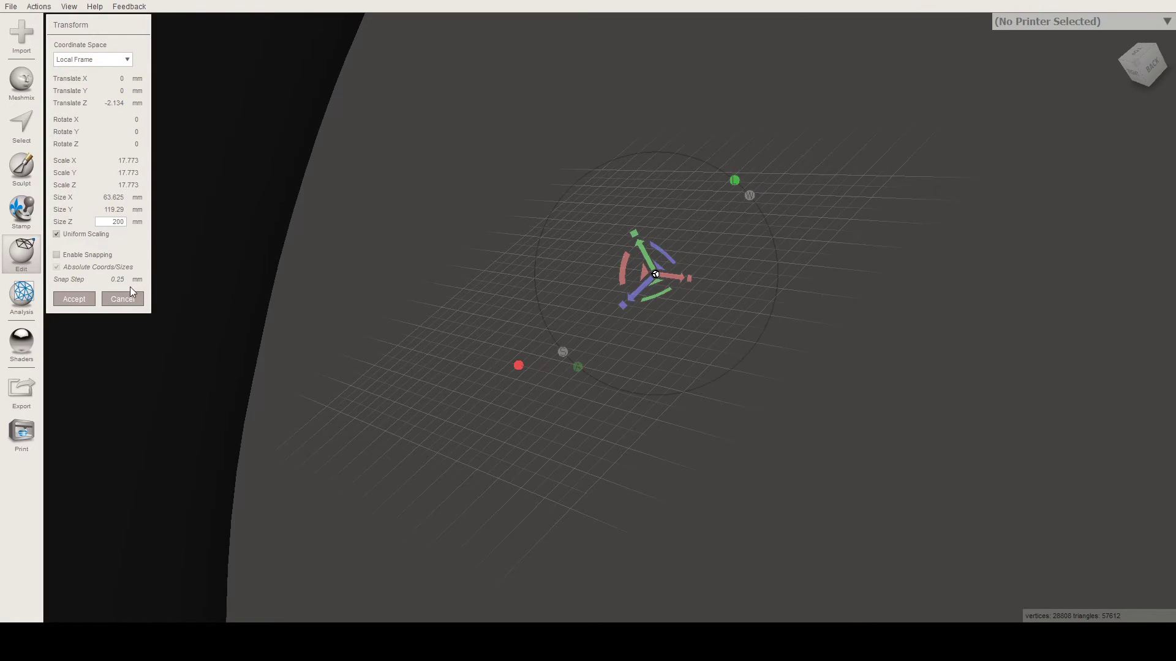
{"action": "left_click", "coordinate": [76, 300]}
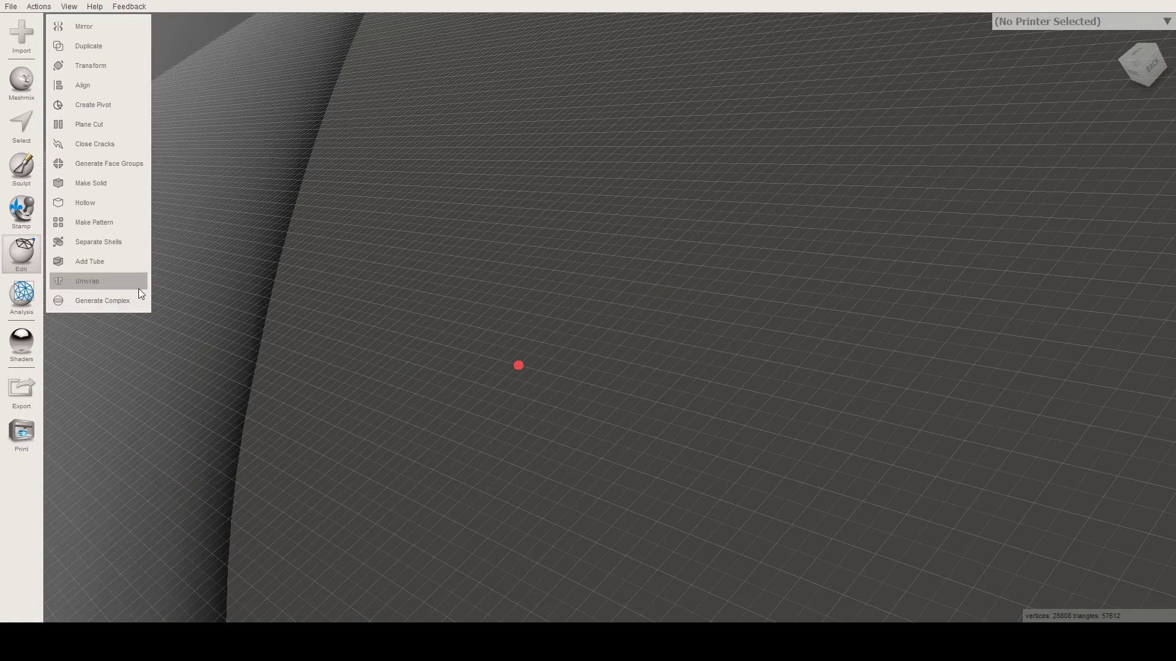
Rotate the horn slightly about its X axis with the Transform manipulator and apply the change.
{"action": "scroll", "coordinate": [484, 252], "scroll_direction": "down", "scroll_amount": 10}
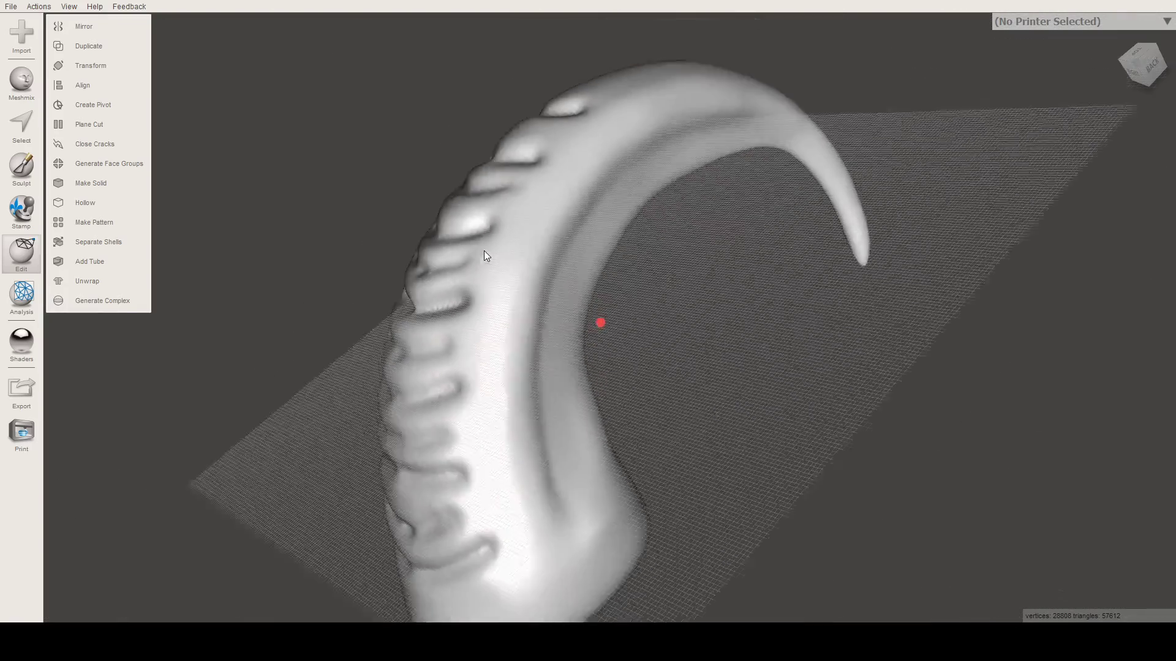
{"action": "right_click_drag", "start_coordinate": [507, 325], "coordinate": [393, 447]}
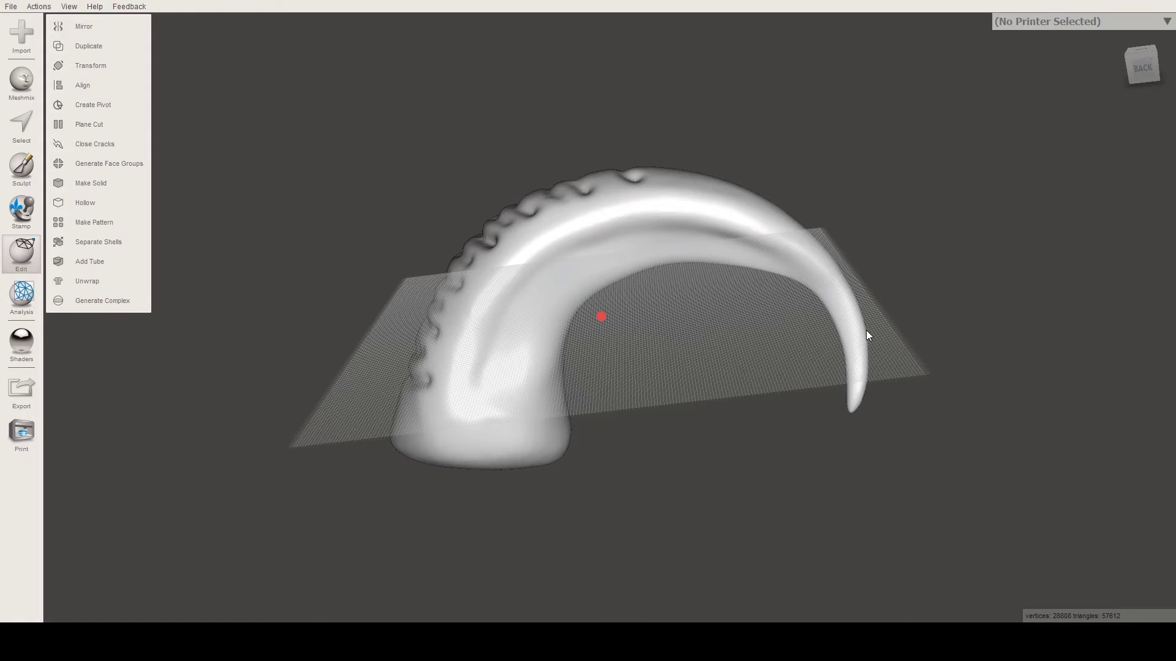
{"action": "right_click_drag", "start_coordinate": [872, 331], "coordinate": [582, 278]}
{"action": "left_click", "coordinate": [84, 66]}
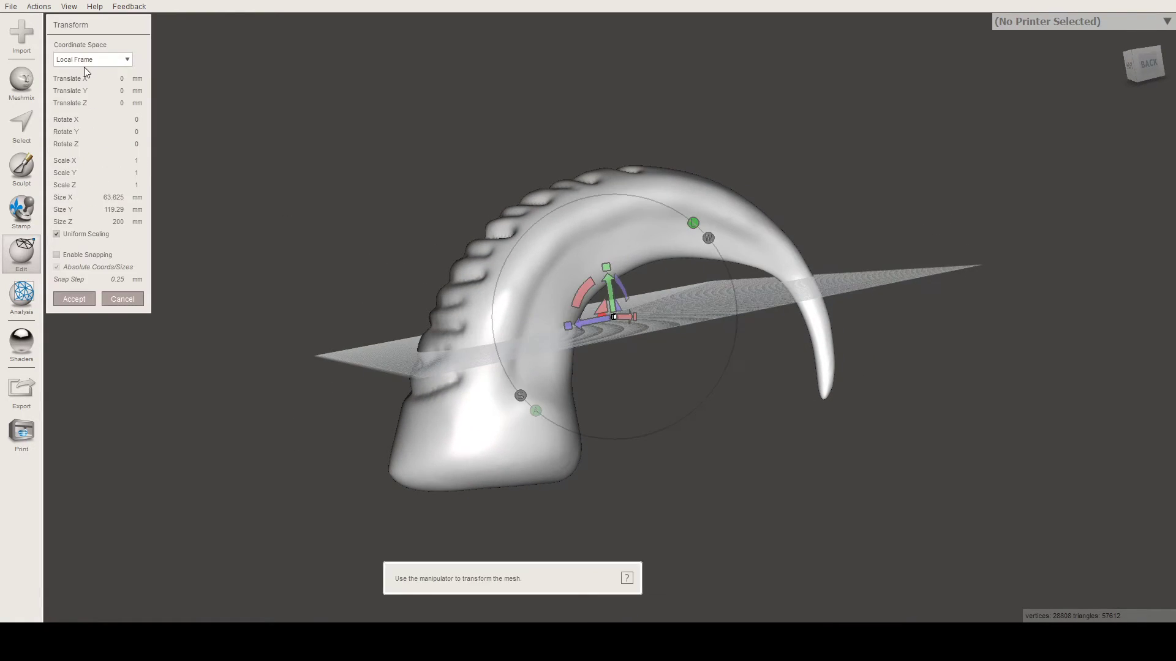
{"action": "left_click_drag", "start_coordinate": [582, 293], "coordinate": [563, 292]}
{"action": "right_click_drag", "start_coordinate": [483, 222], "coordinate": [173, 249]}
{"action": "left_click", "coordinate": [75, 298]}
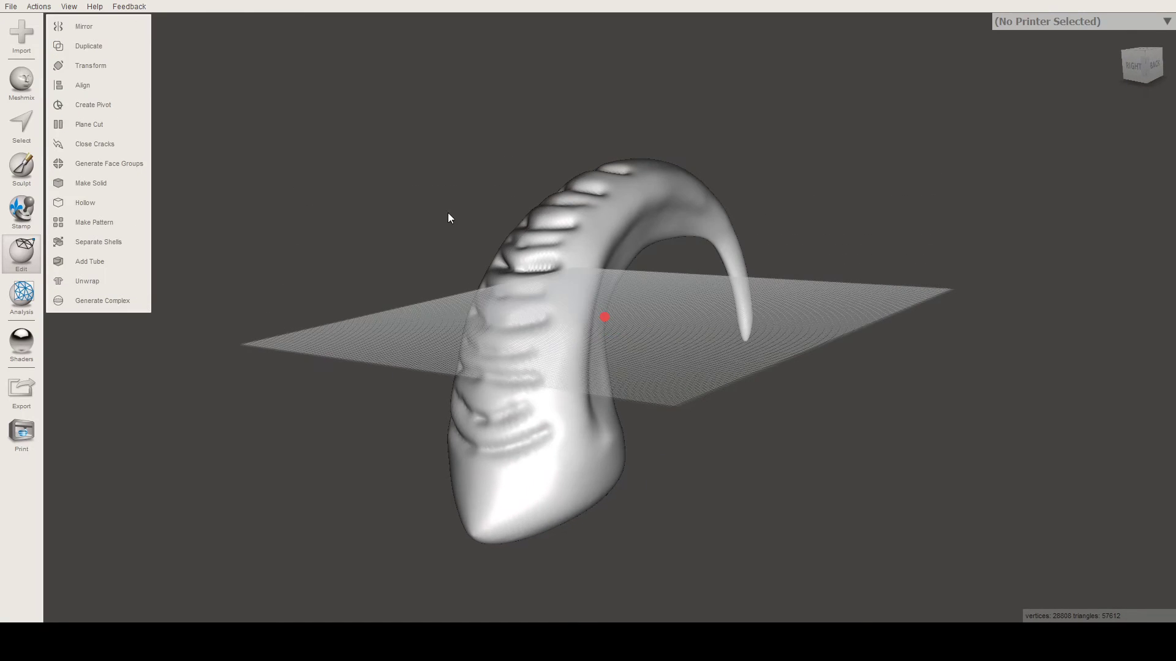
Place a Plane Cut across the stem just above the horn's base, using the Cut (Discard Half) type.
{"action": "right_click_drag", "start_coordinate": [834, 249], "coordinate": [800, 252]}
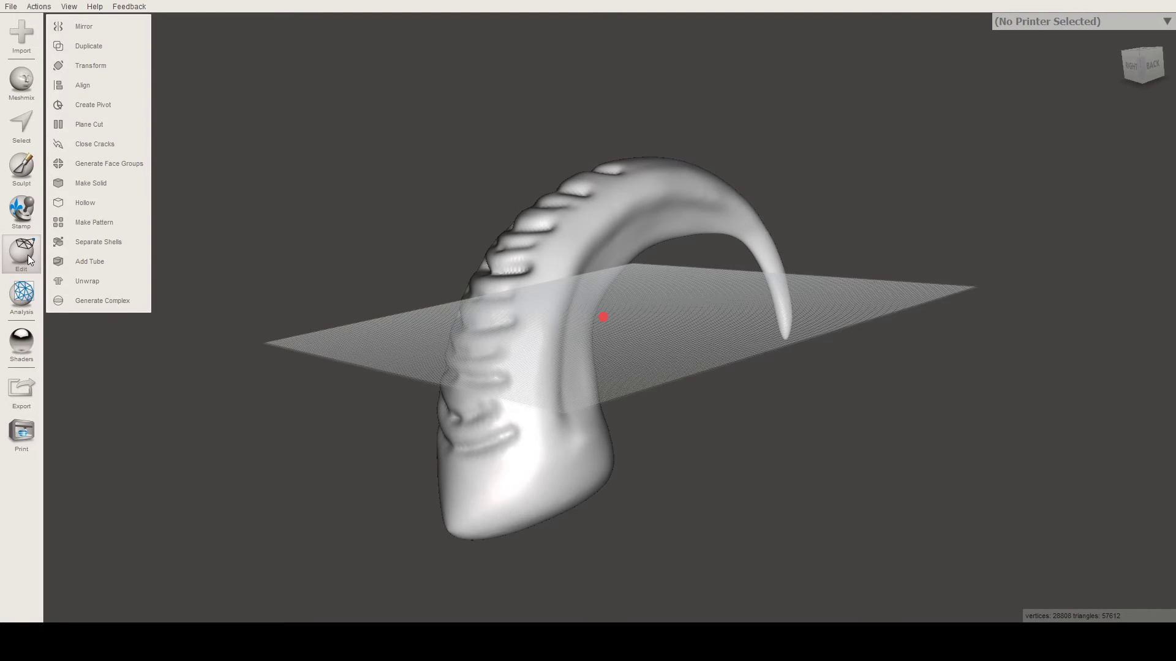
{"action": "left_click", "coordinate": [88, 125]}
{"action": "left_click_drag", "start_coordinate": [626, 280], "coordinate": [657, 399]}
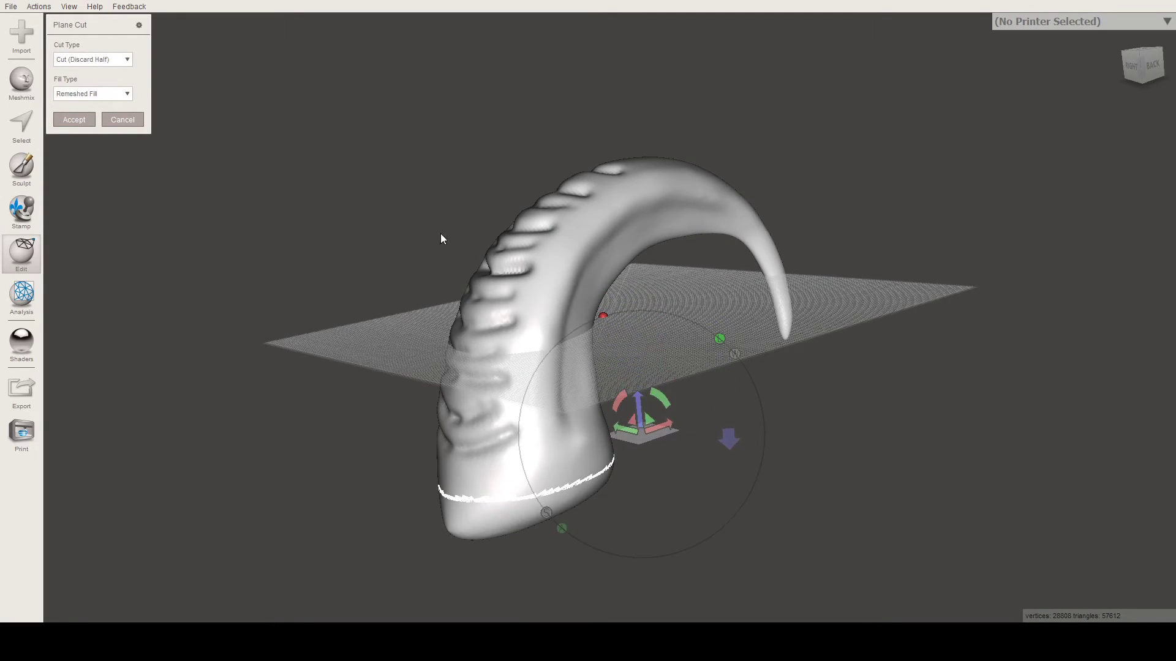
{"action": "left_click", "coordinate": [104, 59]}
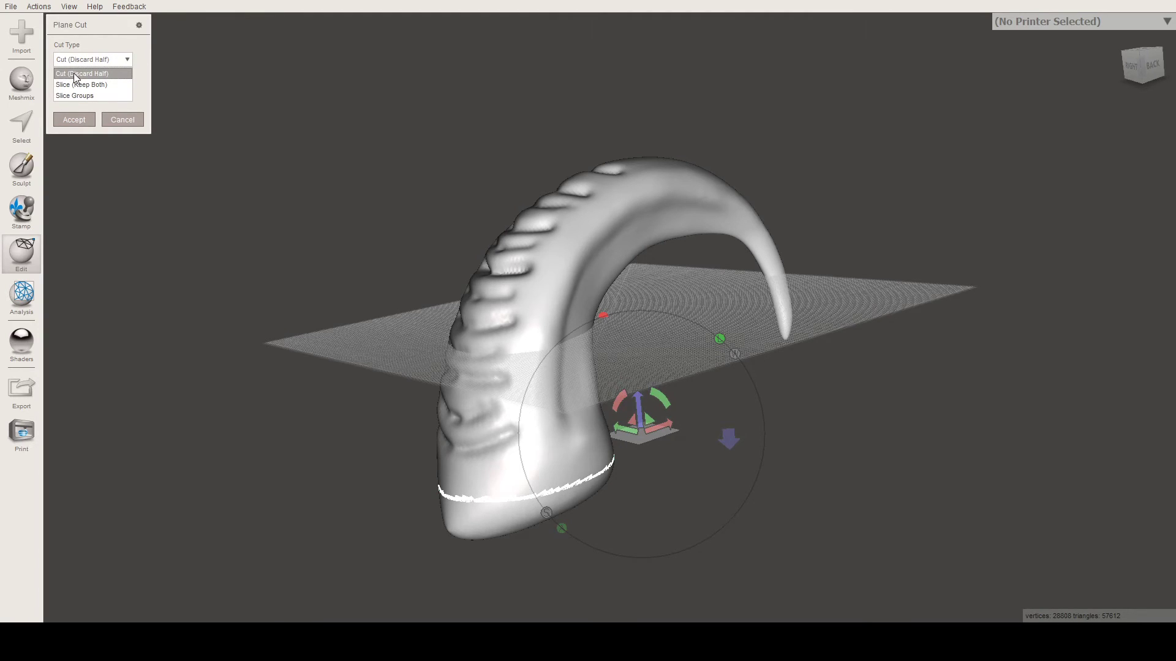
{"action": "left_click", "coordinate": [107, 54]}
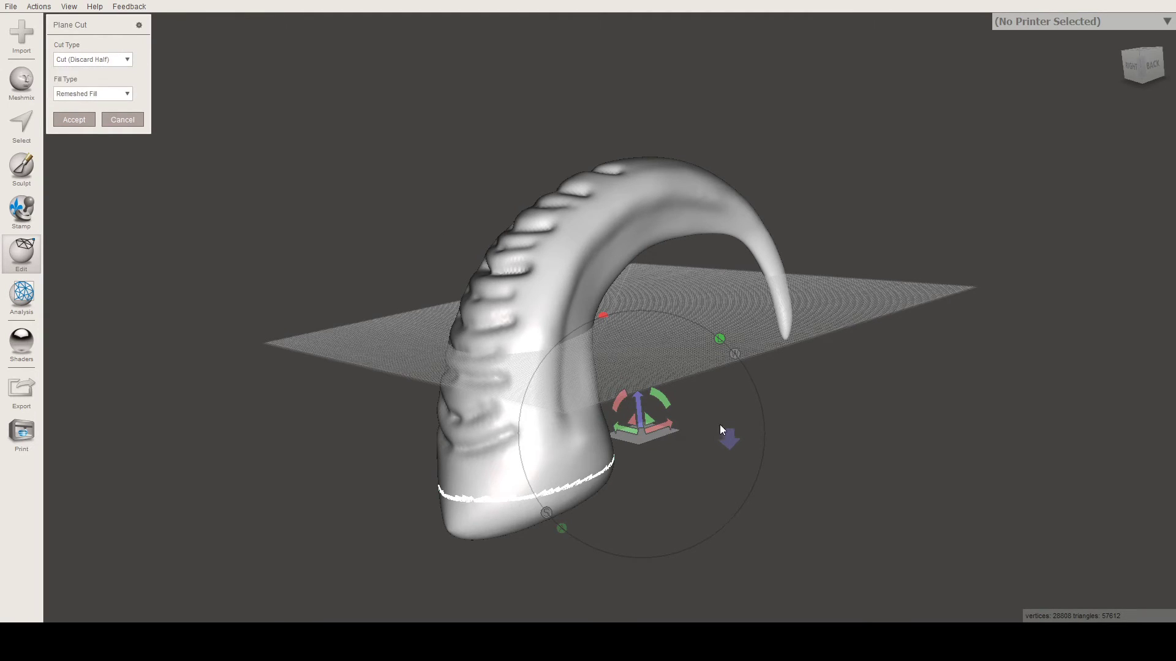
Try the plane cut with its direction flipped and Remeshed Fill, and undo it.
{"action": "left_click", "coordinate": [728, 437]}
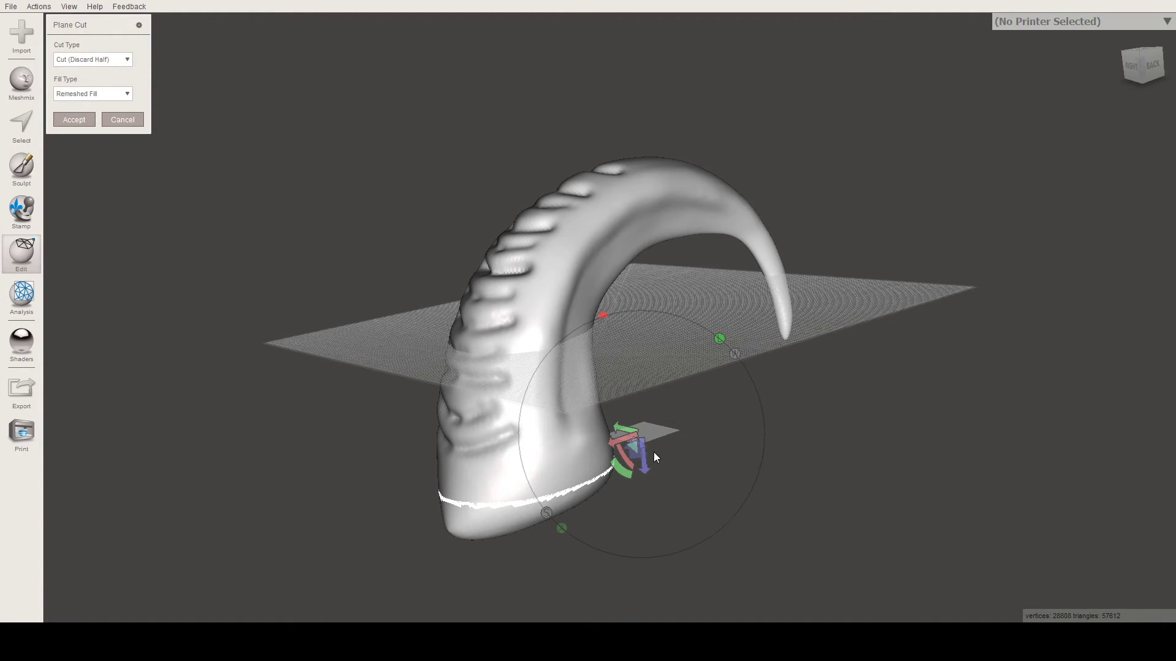
{"action": "scroll", "coordinate": [659, 455], "scroll_direction": "up", "scroll_amount": 2}
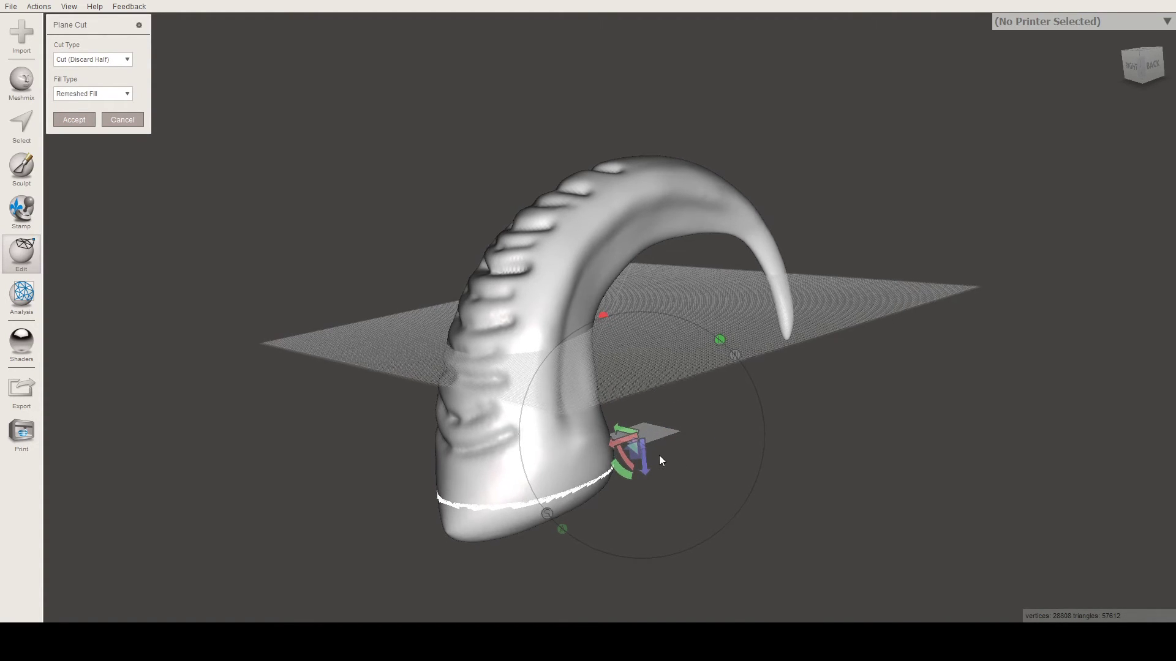
{"action": "left_click", "coordinate": [90, 97]}
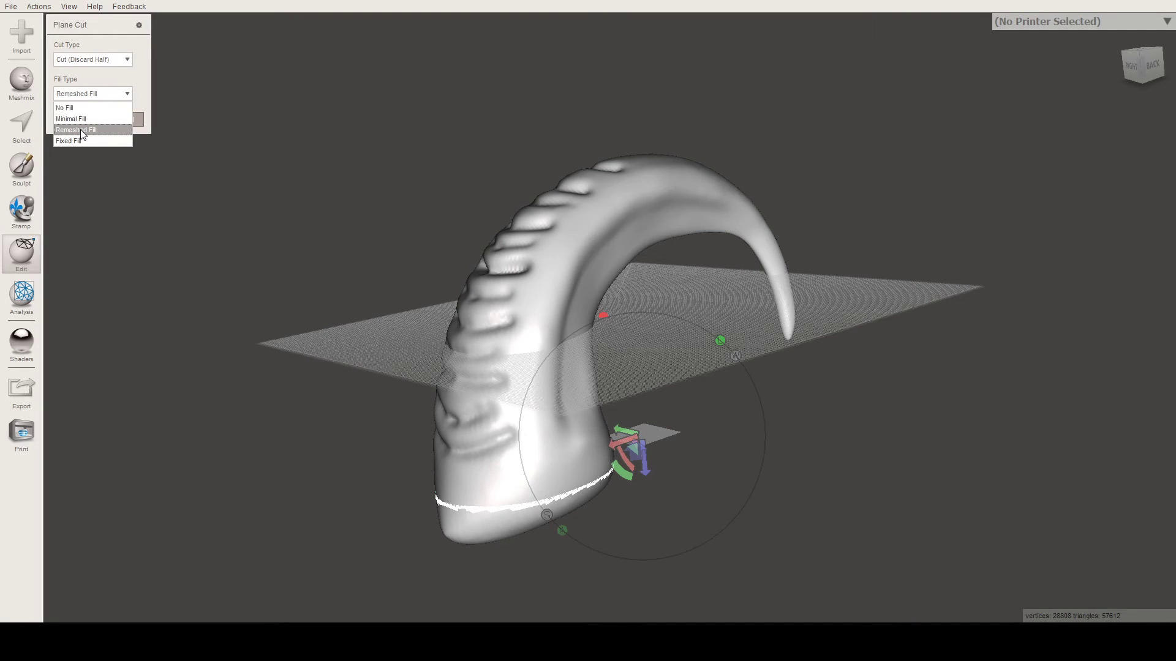
{"action": "left_click", "coordinate": [149, 90]}
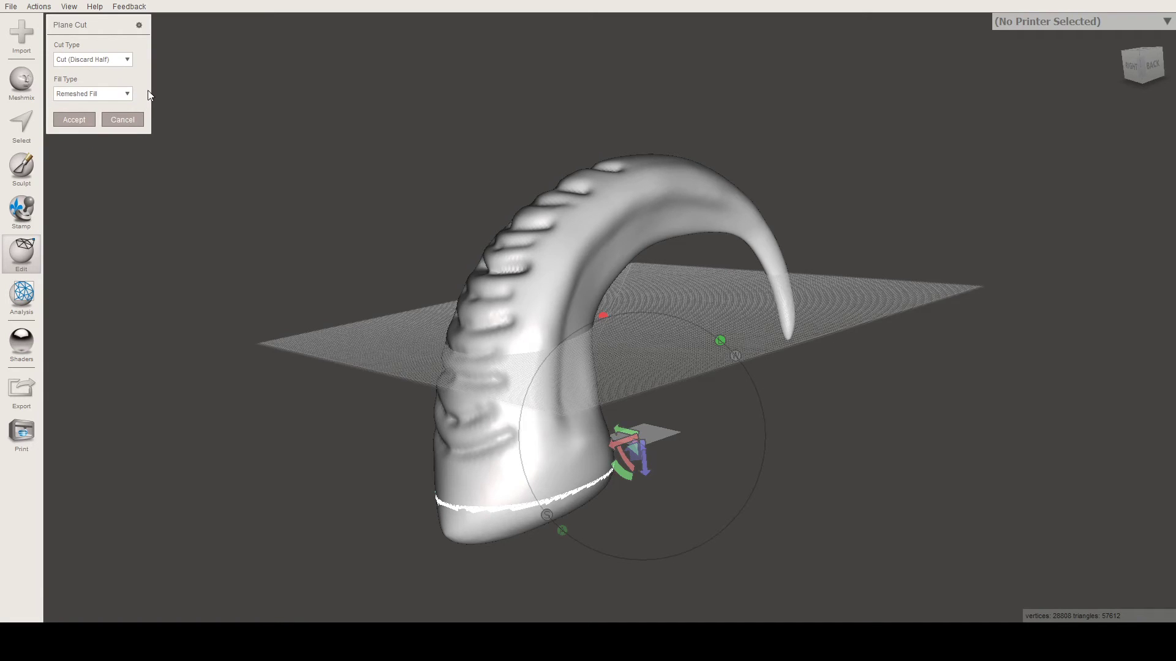
{"action": "left_click", "coordinate": [80, 120]}
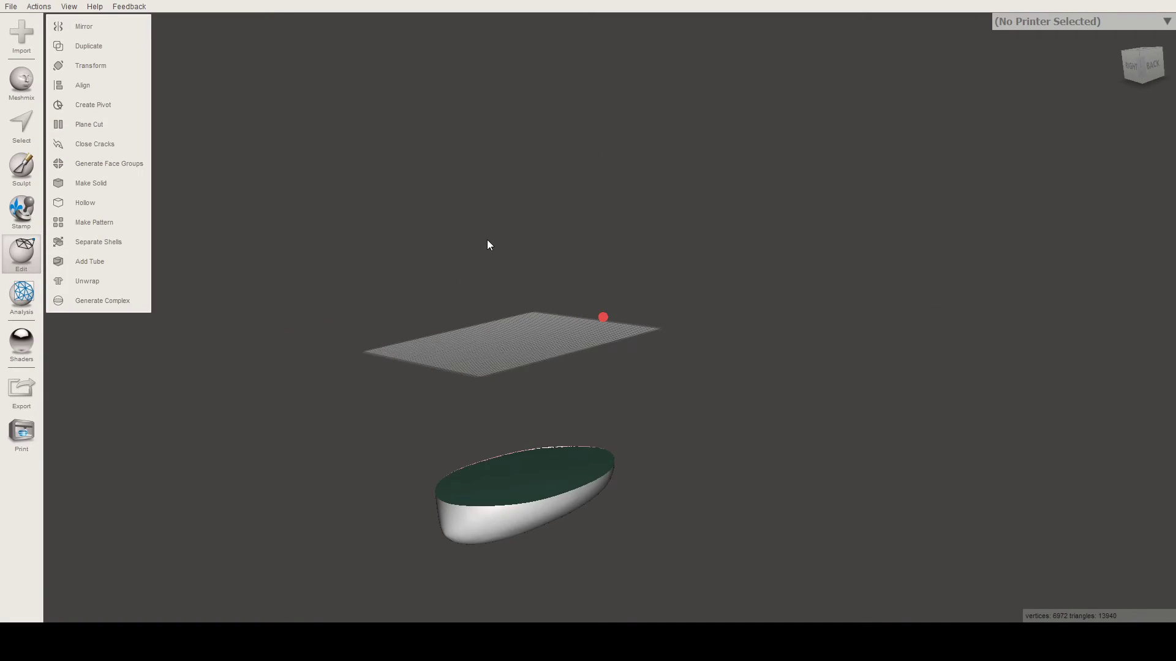
{"action": "key", "text": "ctrl+z"}
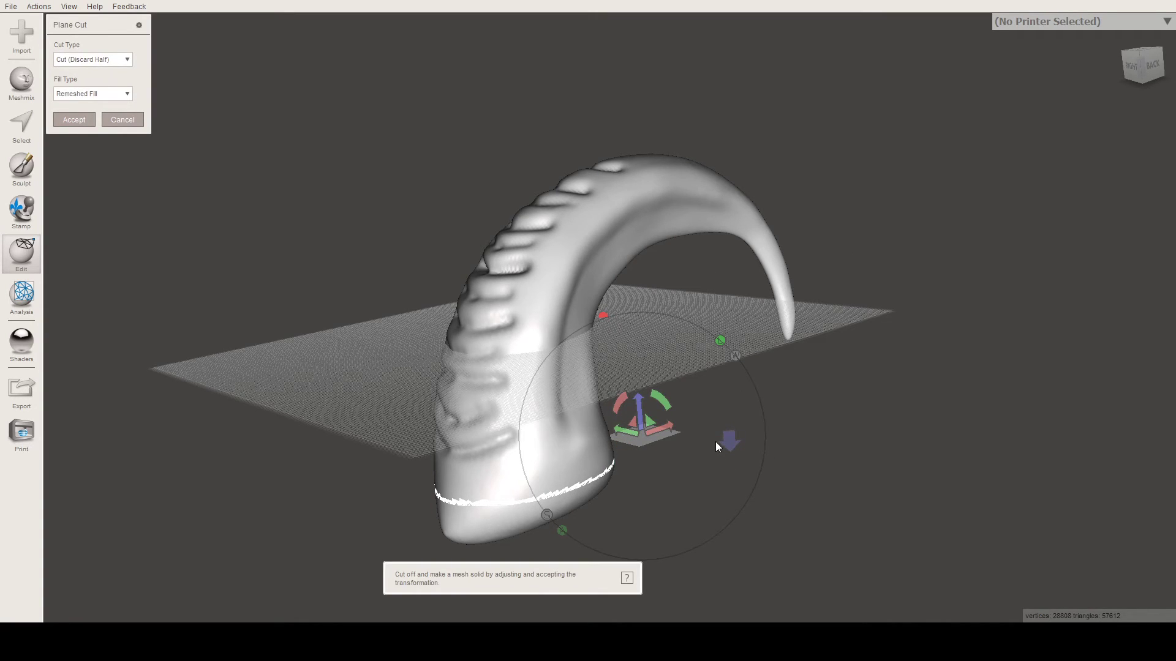
Tilt and lower the cutting plane slightly near the horn's base and apply the Cut (Discard Half) plane cut with Remeshed Fill.
{"action": "right_click_drag", "start_coordinate": [542, 368], "coordinate": [649, 414]}
{"action": "left_click_drag", "start_coordinate": [673, 419], "coordinate": [647, 431]}
{"action": "mouse_move", "coordinate": [564, 362]}
{"action": "right_mouse_down"}
{"action": "mouse_move", "coordinate": [602, 381]}
{"action": "mouse_move", "coordinate": [578, 366]}
{"action": "right_mouse_up"}
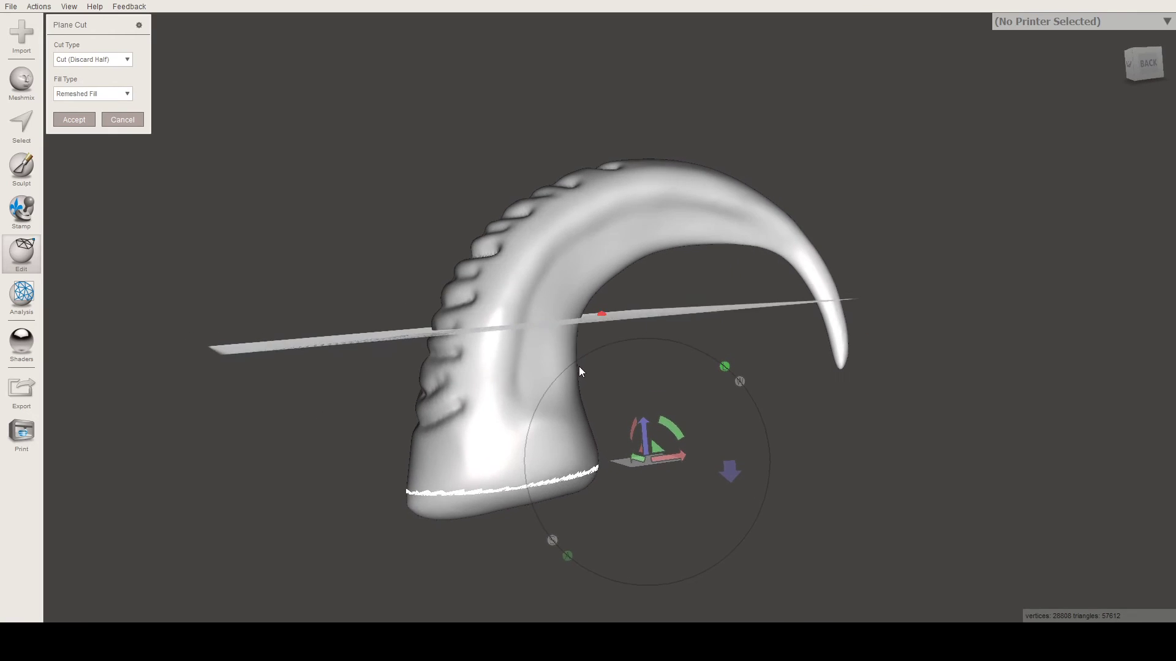
{"action": "left_click_drag", "start_coordinate": [646, 428], "coordinate": [645, 423]}
{"action": "left_click", "coordinate": [73, 120]}
{"action": "right_click_drag", "start_coordinate": [551, 318], "coordinate": [571, 182]}
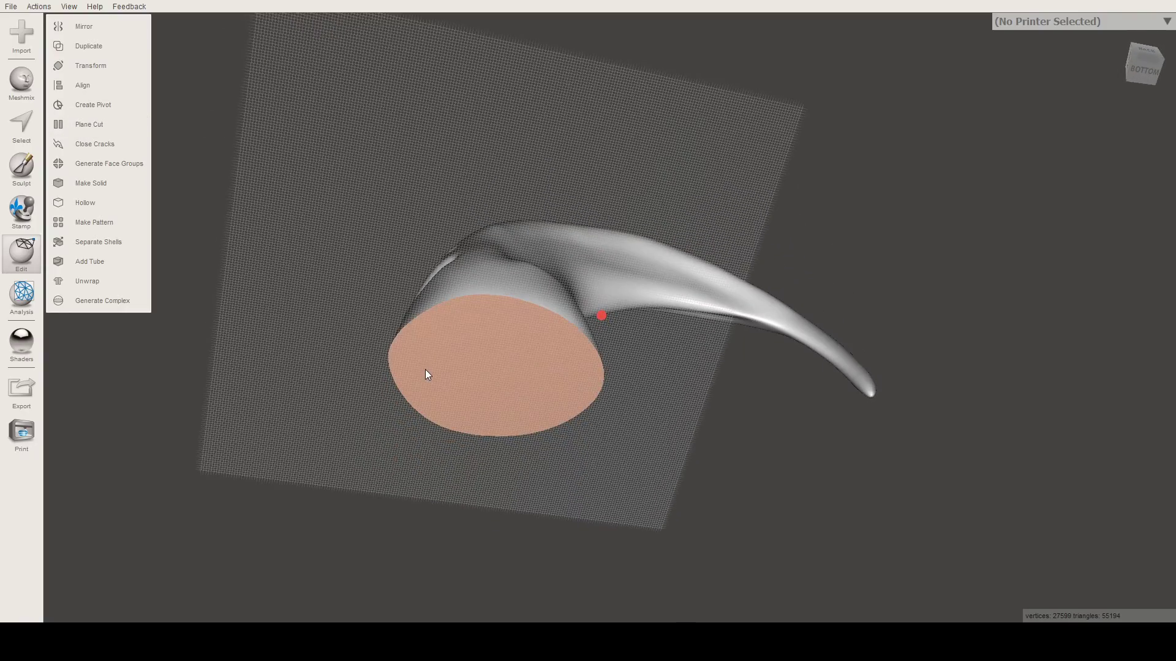
{"action": "scroll", "coordinate": [425, 369], "scroll_direction": "up", "scroll_amount": 6}
{"action": "right_click_drag", "start_coordinate": [424, 368], "coordinate": [460, 259]}
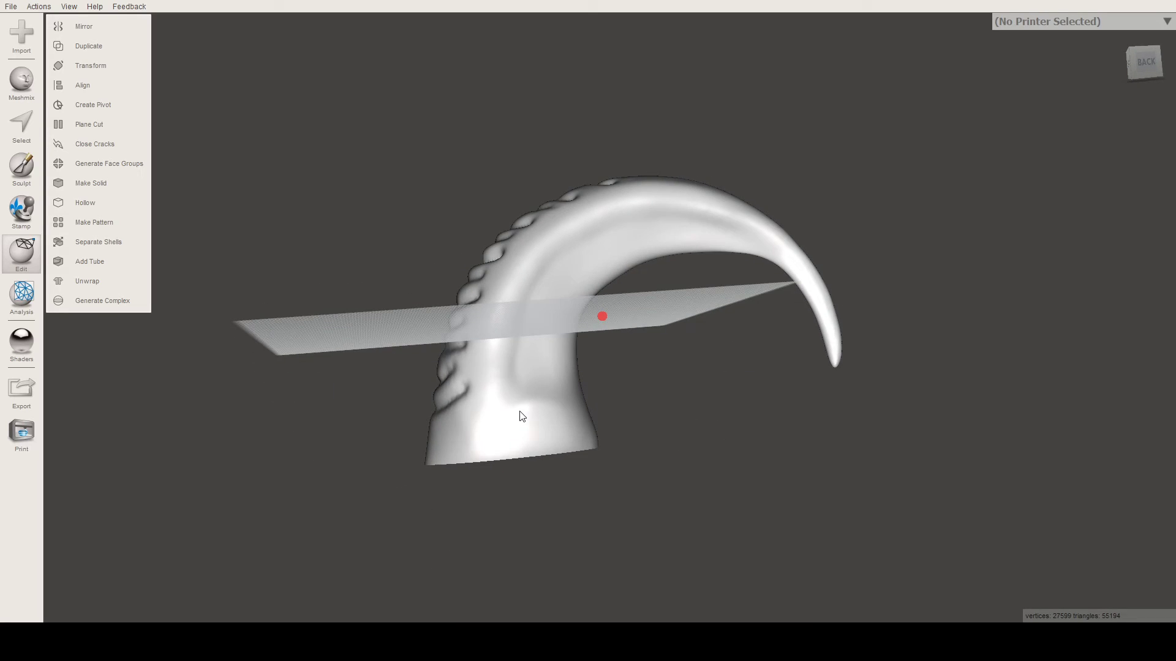
{"action": "right_click_drag", "start_coordinate": [564, 454], "coordinate": [479, 347]}
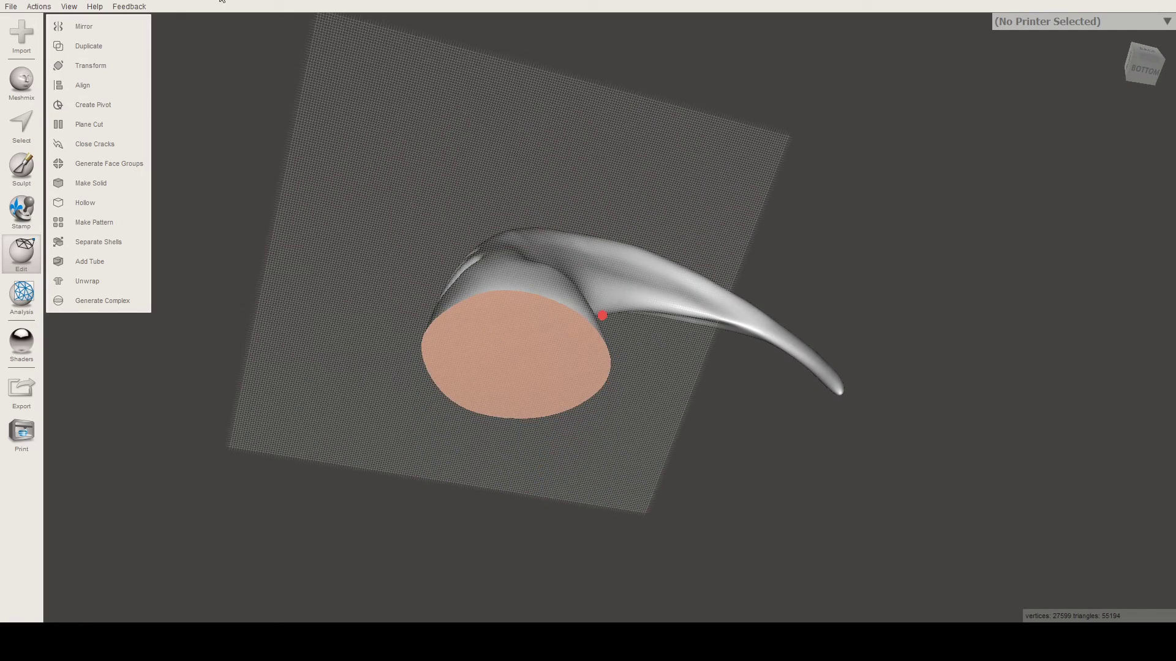
{"action": "right_click_drag", "start_coordinate": [537, 251], "coordinate": [525, 303]}
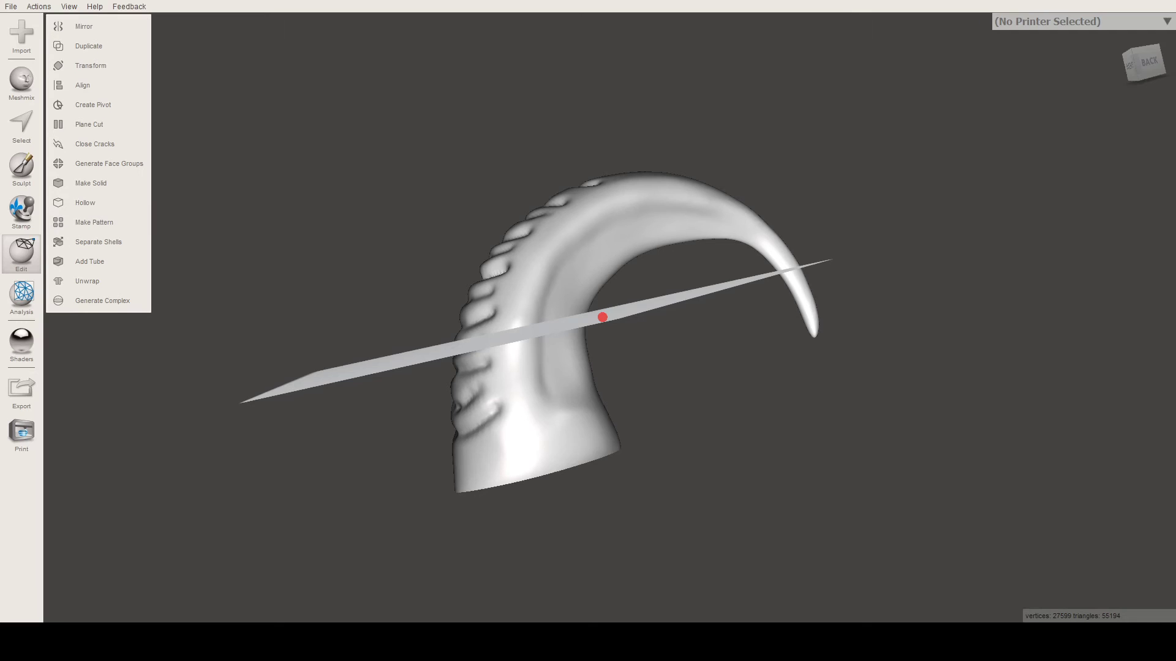
Select the entire horn and examine the Remesh settings and available remesh modes, leaving without remeshing.
{"action": "key", "text": "ctrl+a"}
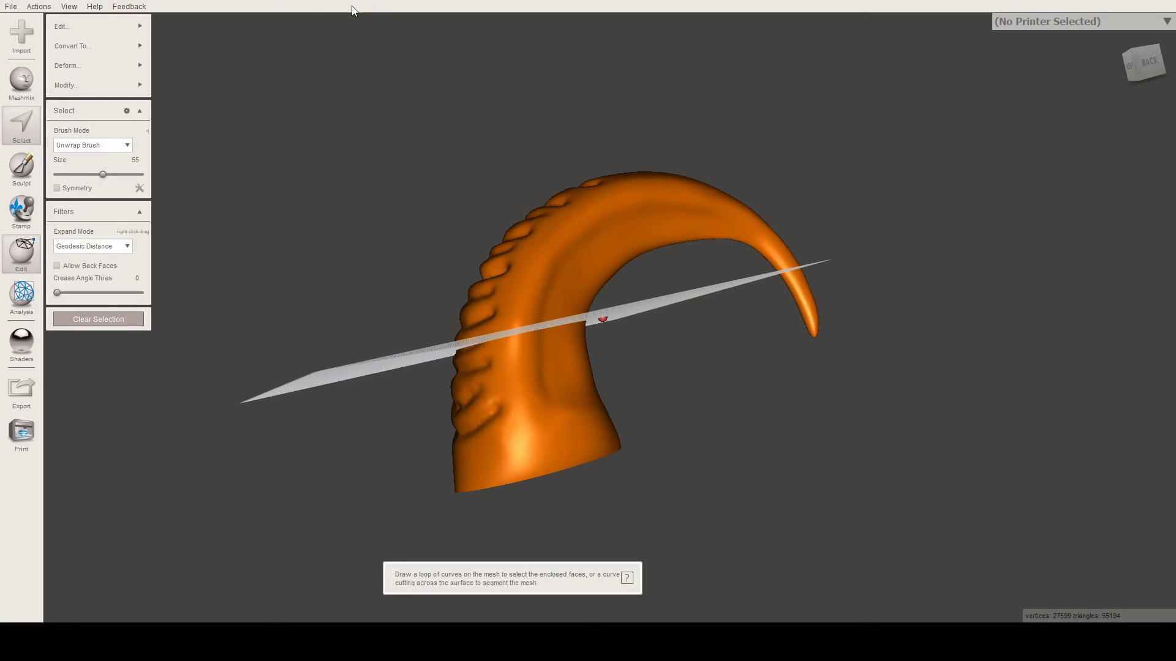
{"action": "mouse_move", "coordinate": [50, 32]}
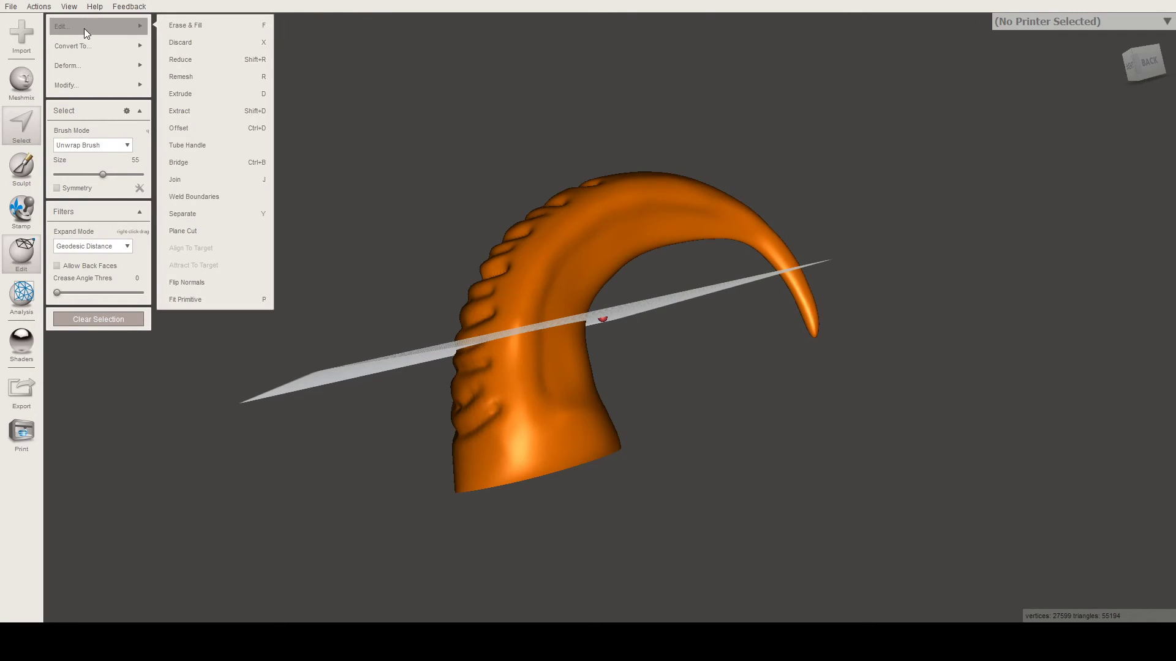
{"action": "left_click", "coordinate": [204, 77]}
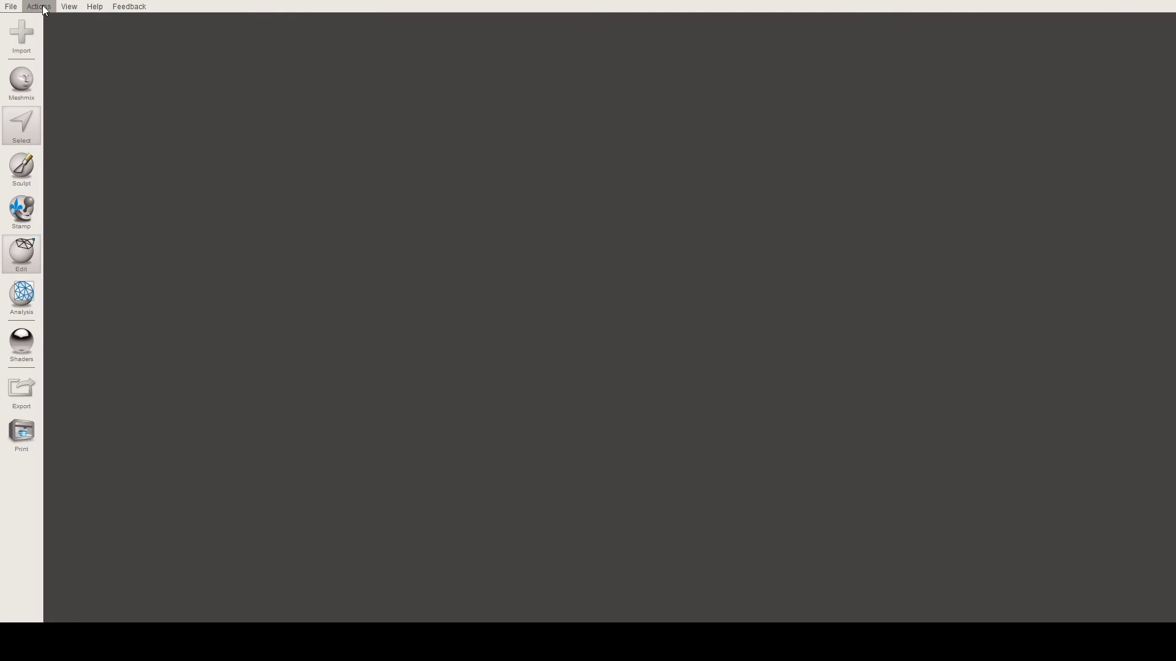
{"action": "right_click_drag", "start_coordinate": [364, 145], "coordinate": [421, 199]}
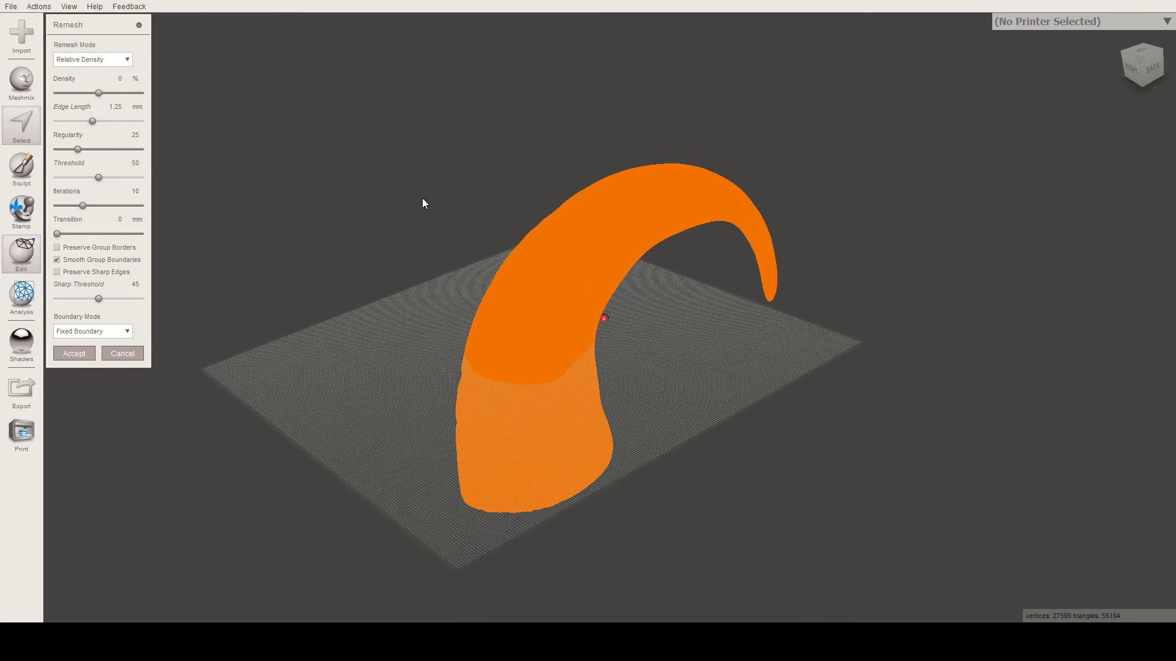
{"action": "left_click", "coordinate": [88, 60]}
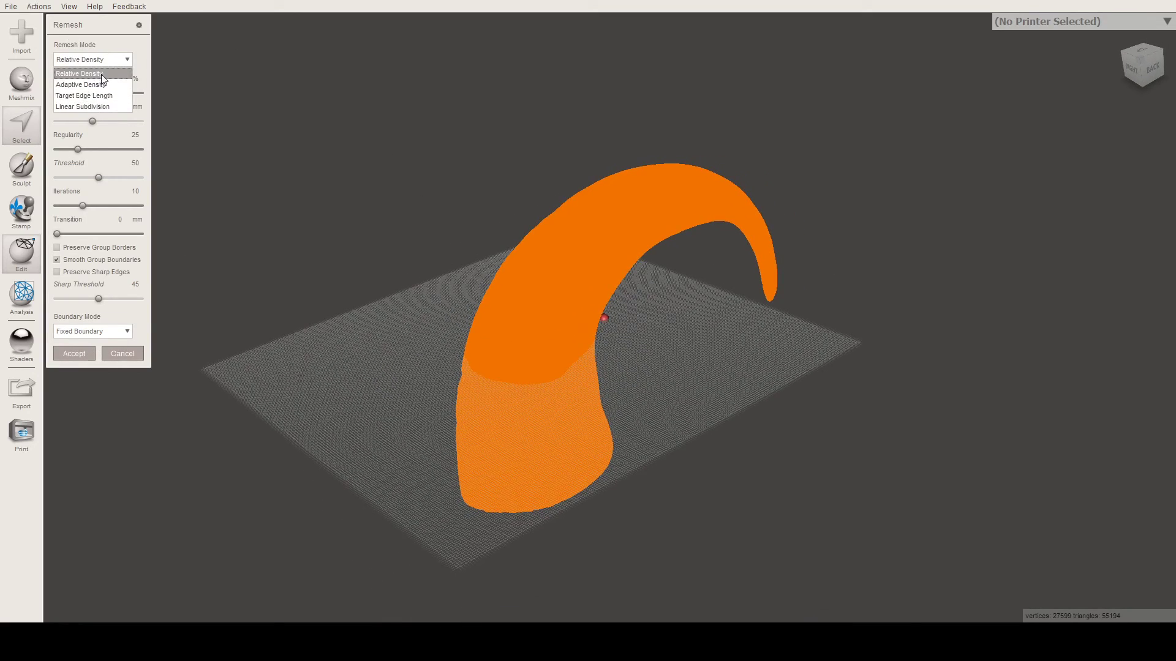
{"action": "left_click", "coordinate": [112, 62]}
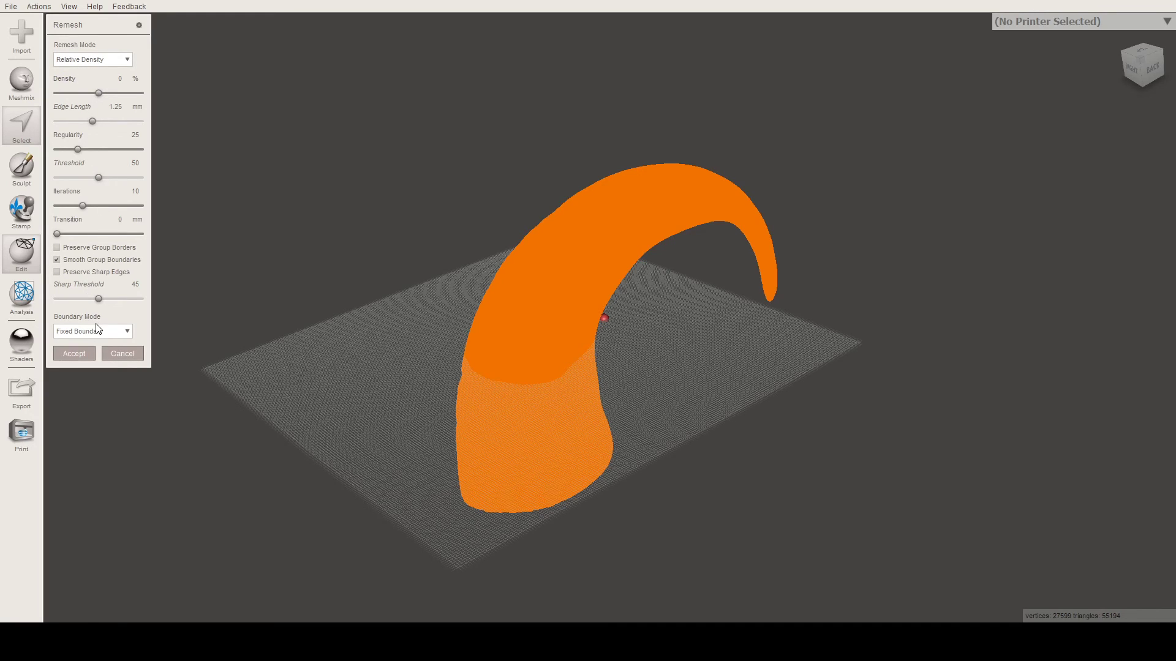
{"action": "right_click_drag", "start_coordinate": [556, 246], "coordinate": [536, 221]}
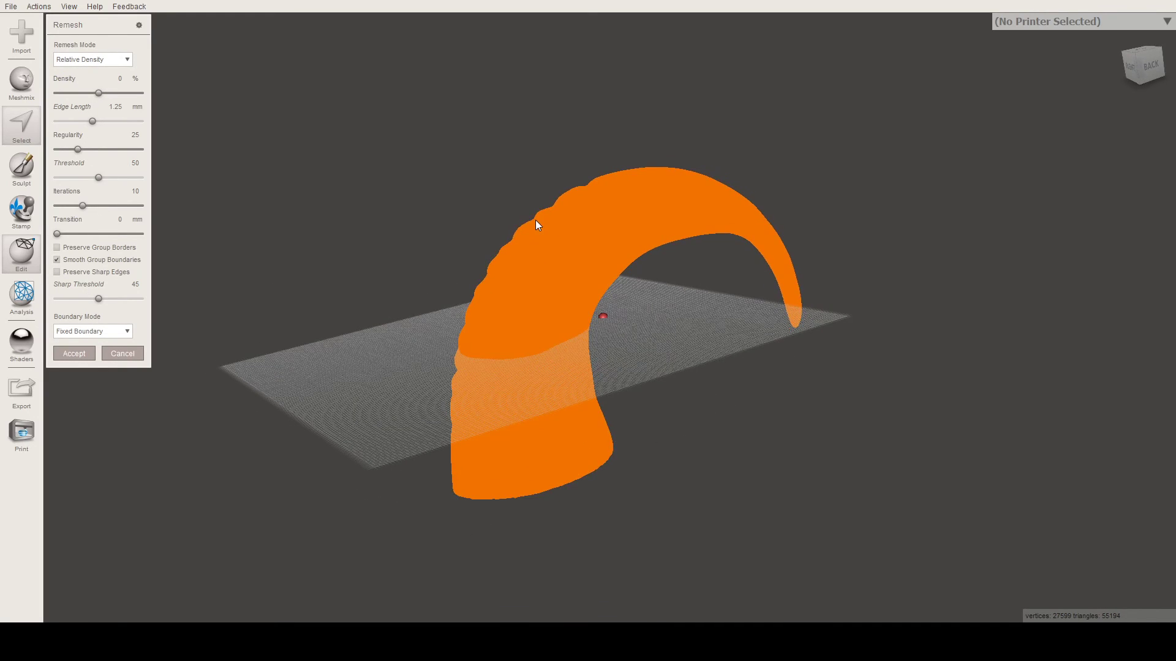
{"action": "scroll", "coordinate": [536, 222], "scroll_direction": "up", "scroll_amount": 5}
{"action": "scroll", "coordinate": [535, 221], "scroll_direction": "down", "scroll_amount": 5}
{"action": "right_click_drag", "start_coordinate": [554, 218], "coordinate": [580, 200]}
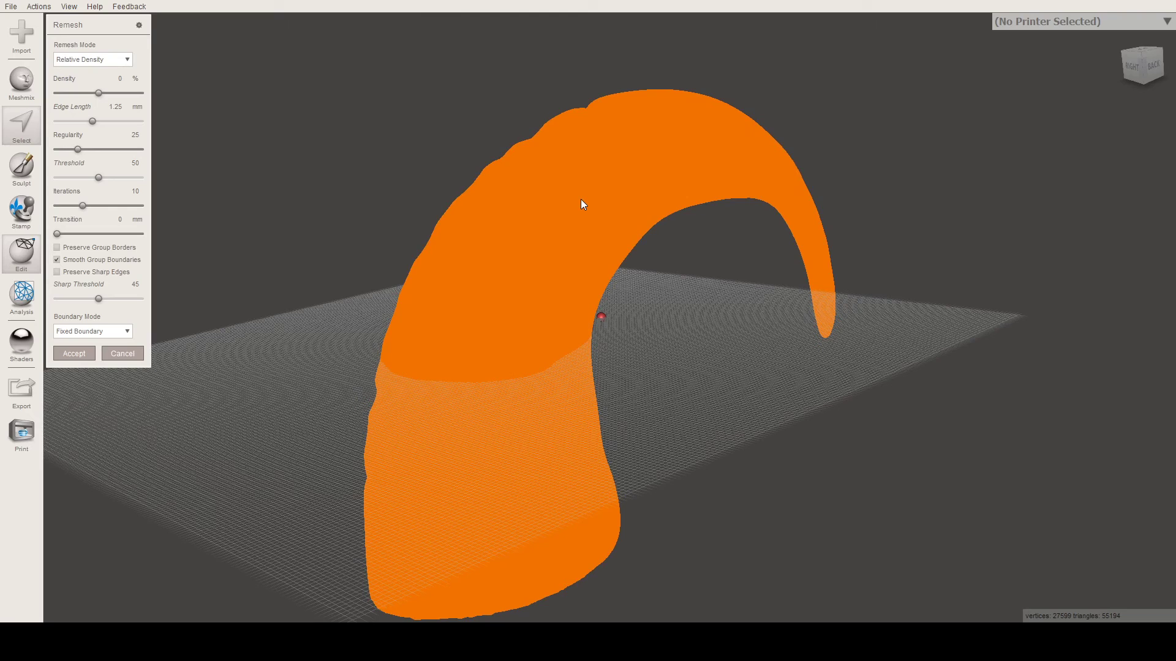
{"action": "left_click", "coordinate": [123, 354]}
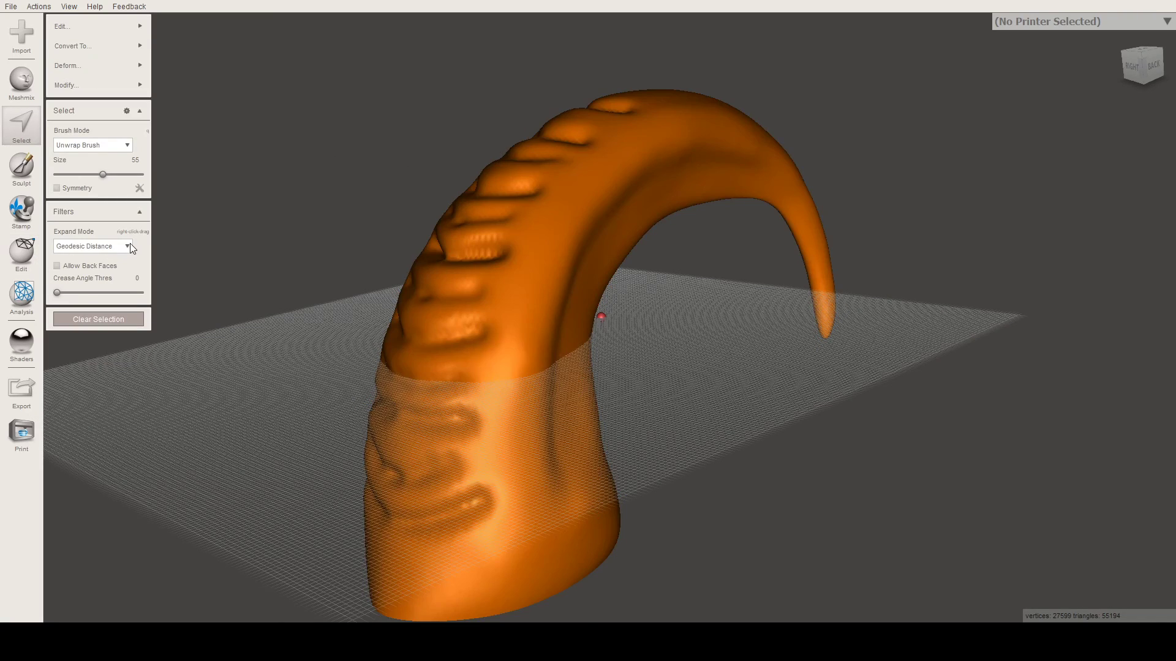
Examine the Reduce settings and reduce target choices for the selected horn, leaving without reducing the mesh.
{"action": "left_click", "coordinate": [109, 24]}
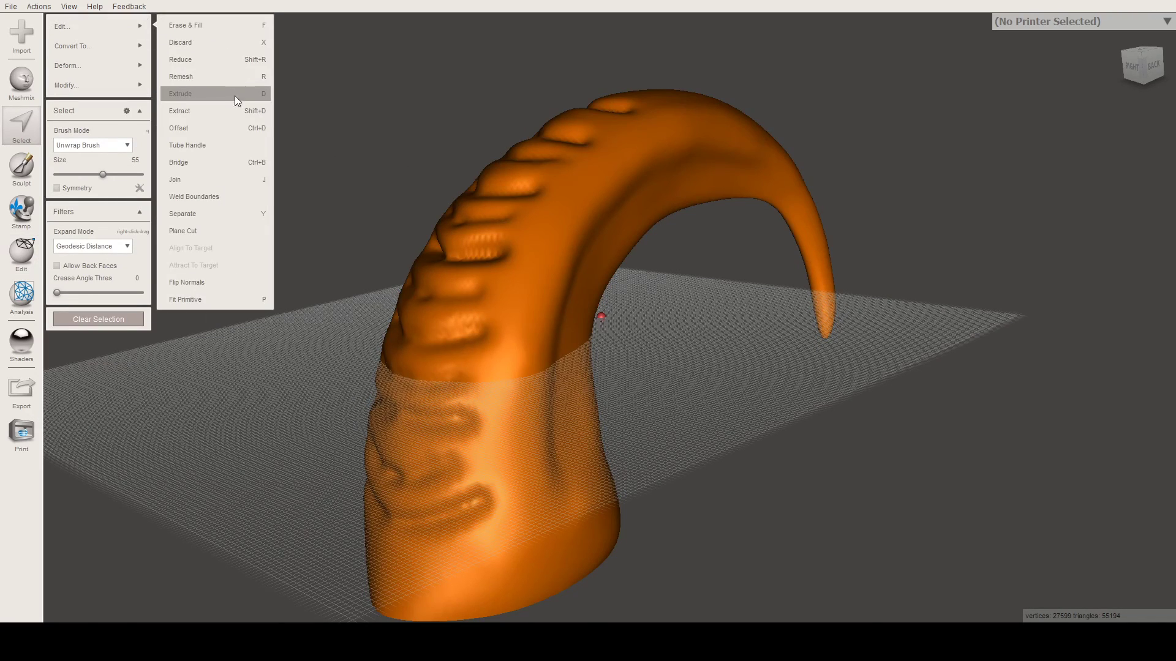
{"action": "left_click", "coordinate": [197, 60]}
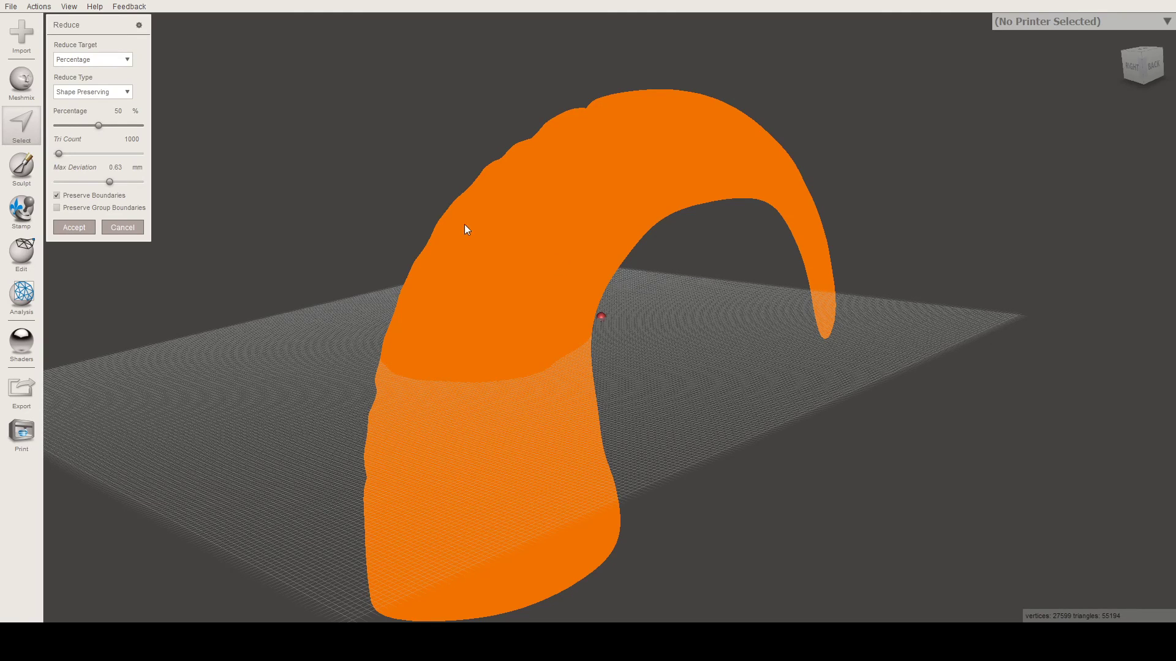
{"action": "left_click", "coordinate": [85, 61]}
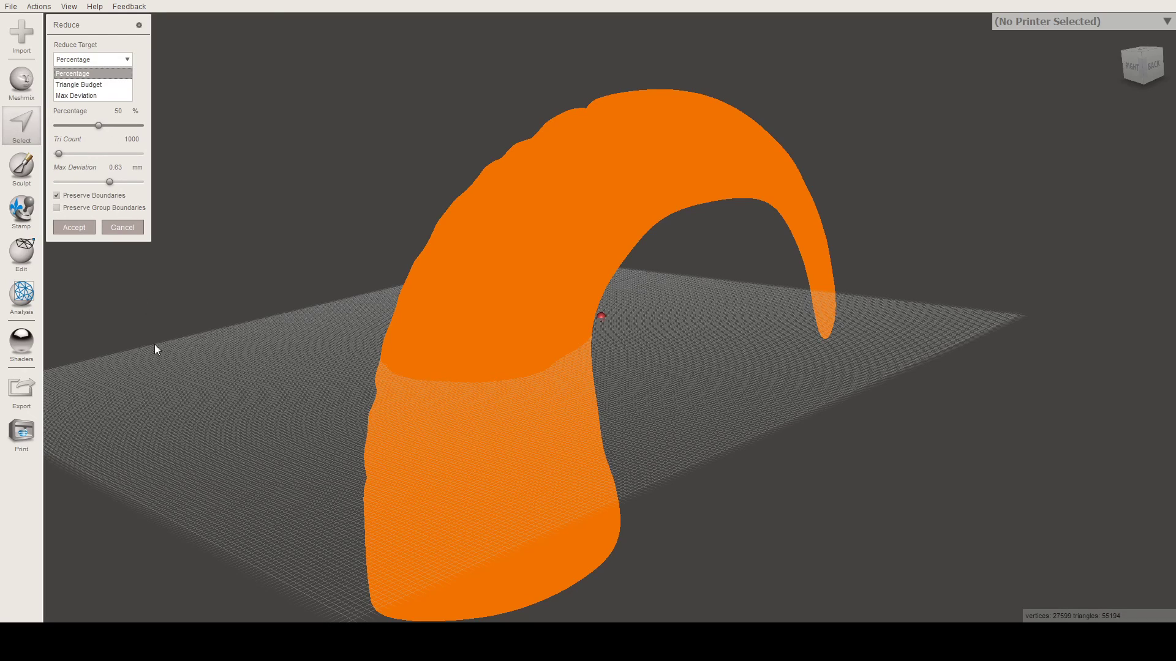
{"action": "left_click", "coordinate": [138, 69]}
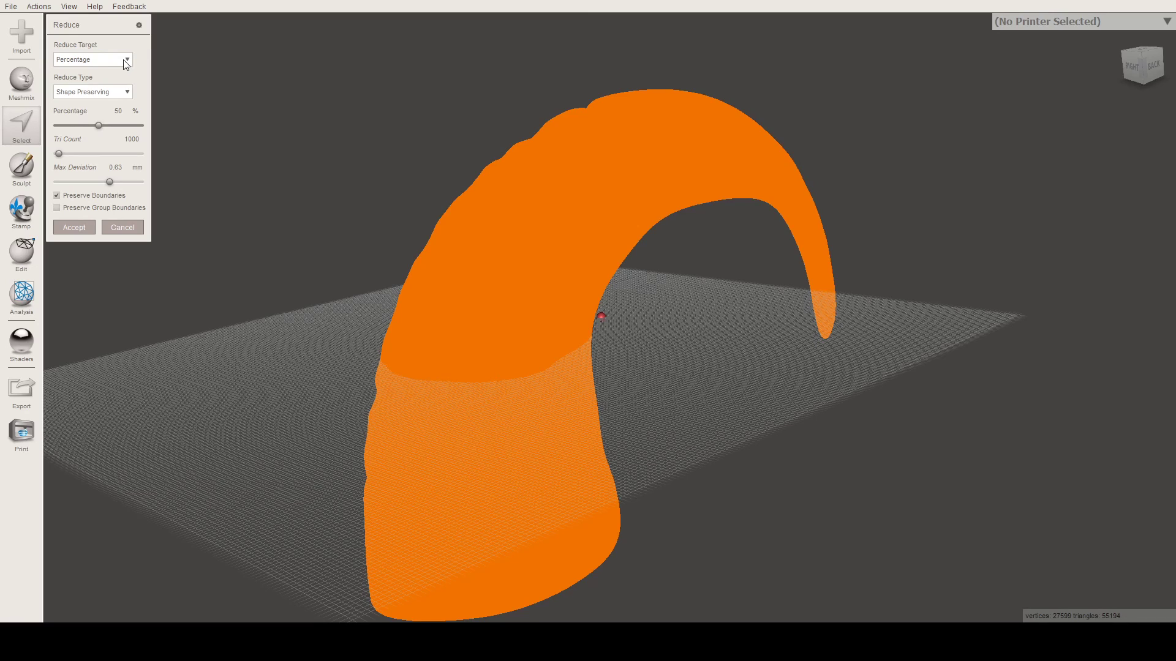
{"action": "left_click", "coordinate": [123, 63]}
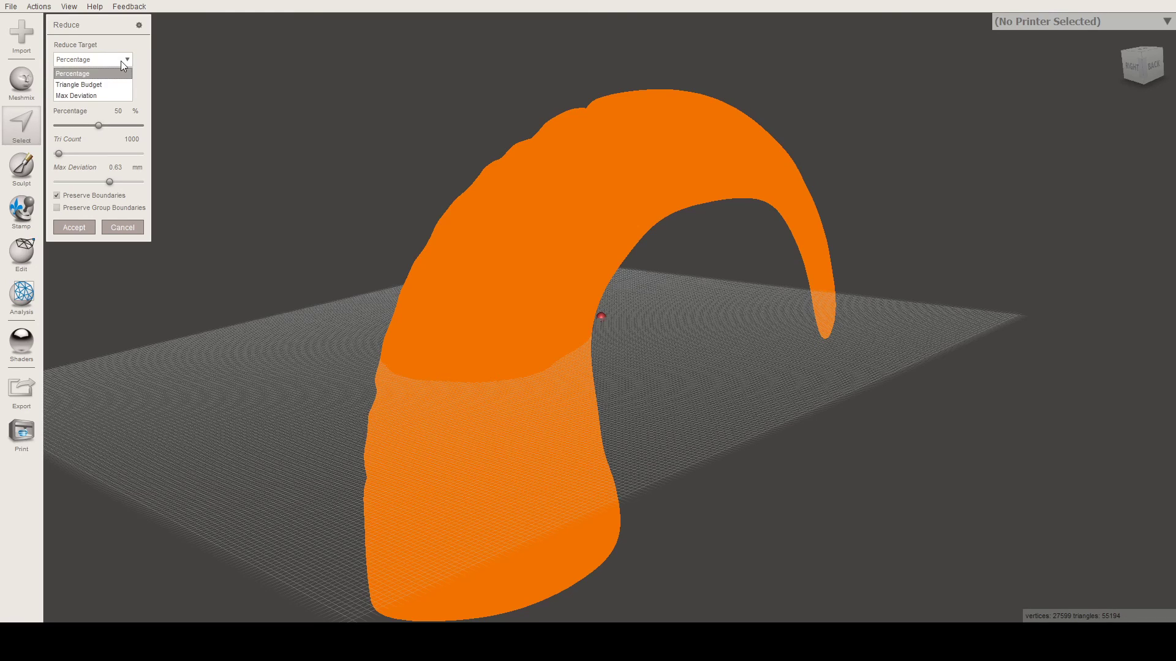
{"action": "left_click", "coordinate": [122, 63]}
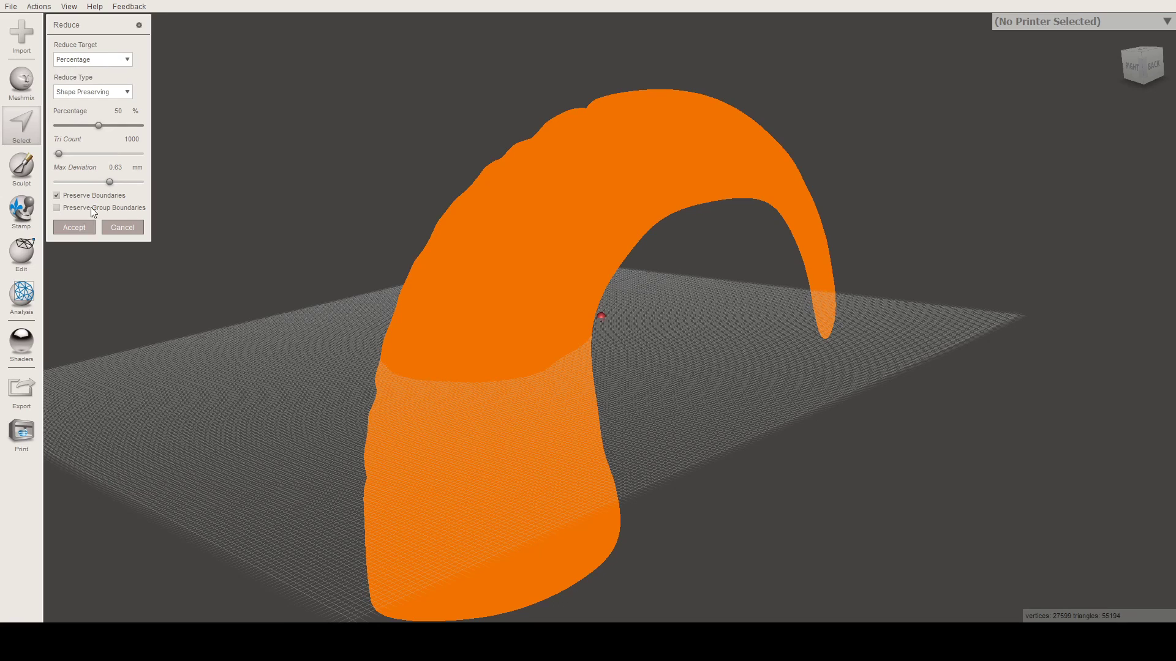
{"action": "left_click", "coordinate": [113, 230]}
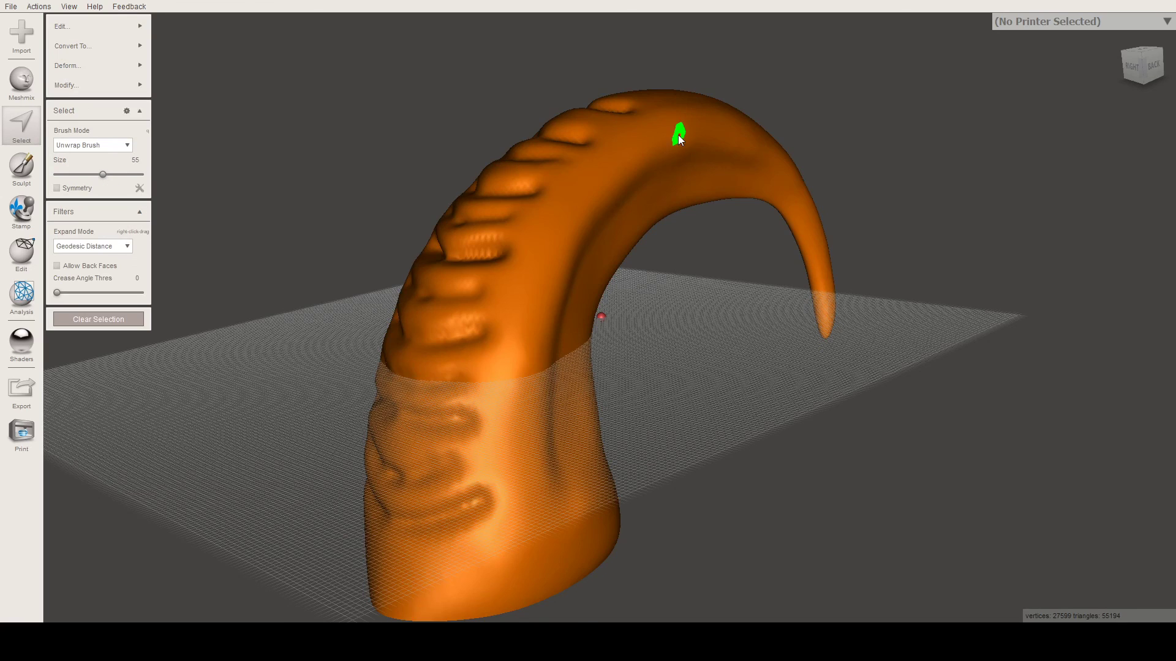
{"action": "mouse_move", "coordinate": [638, 192]}
{"action": "right_mouse_down"}
{"action": "mouse_move", "coordinate": [597, 164]}
{"action": "mouse_move", "coordinate": [567, 175]}
{"action": "right_mouse_up"}
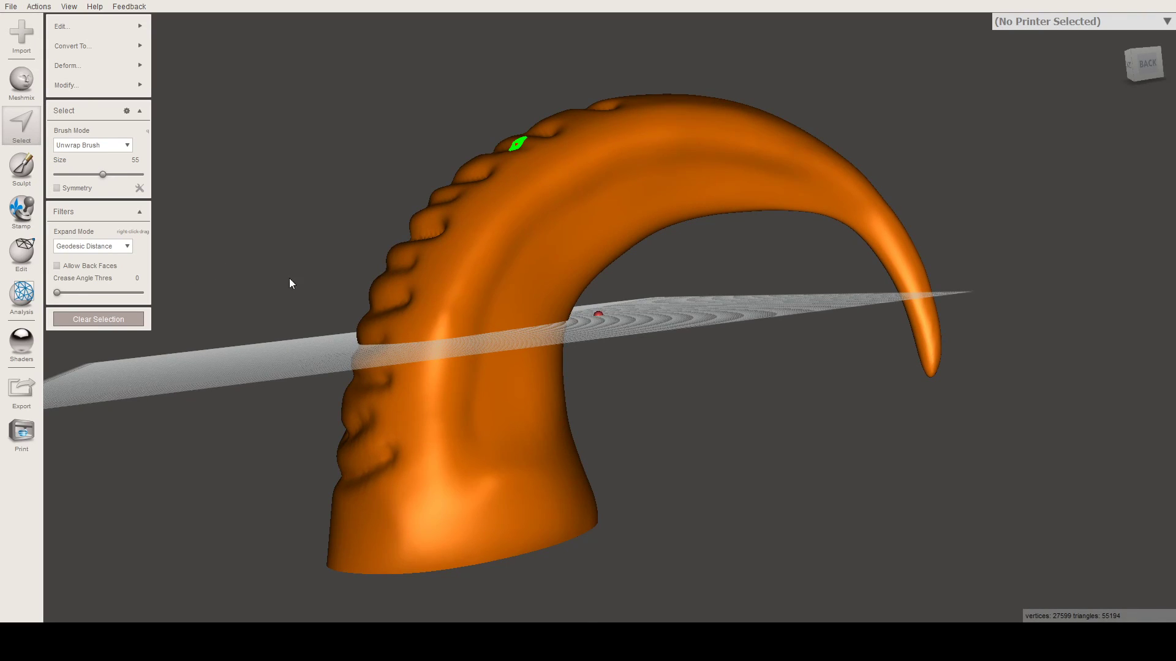
{"action": "mouse_move", "coordinate": [498, 274]}
{"action": "right_mouse_down"}
{"action": "mouse_move", "coordinate": [543, 300]}
{"action": "mouse_move", "coordinate": [548, 279]}
{"action": "mouse_move", "coordinate": [506, 225]}
{"action": "mouse_move", "coordinate": [496, 253]}
{"action": "right_mouse_up"}
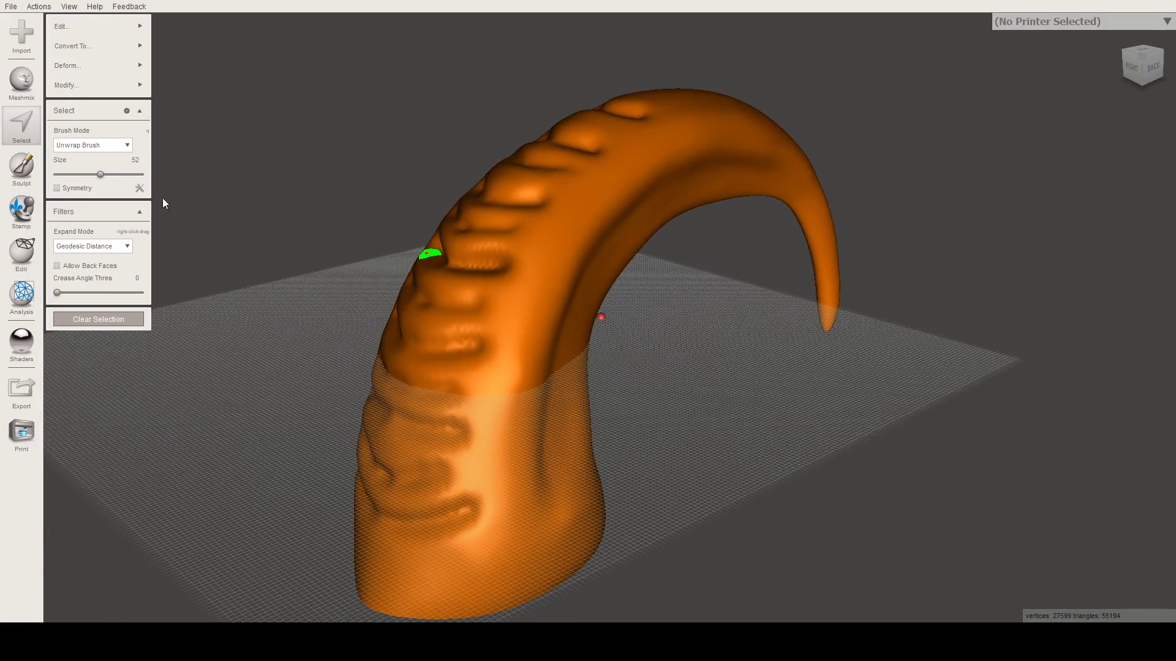